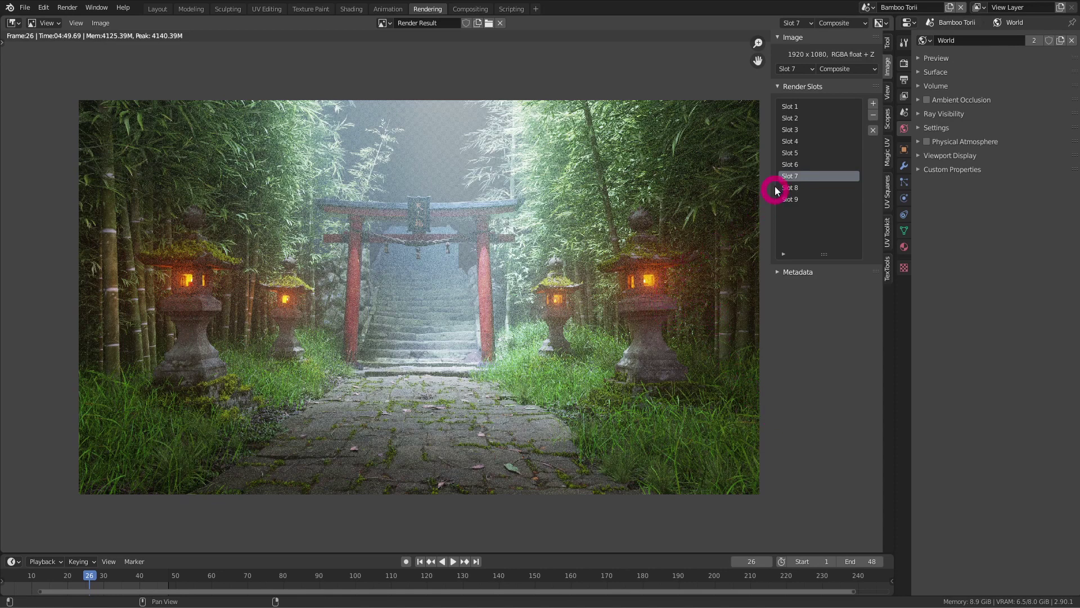
# Flip back and forth between the Slot 7 and darker Slot 8 renders to compare them
pyautogui.moveTo(723, 331); pyautogui.dragTo(704, 343, button='middle')
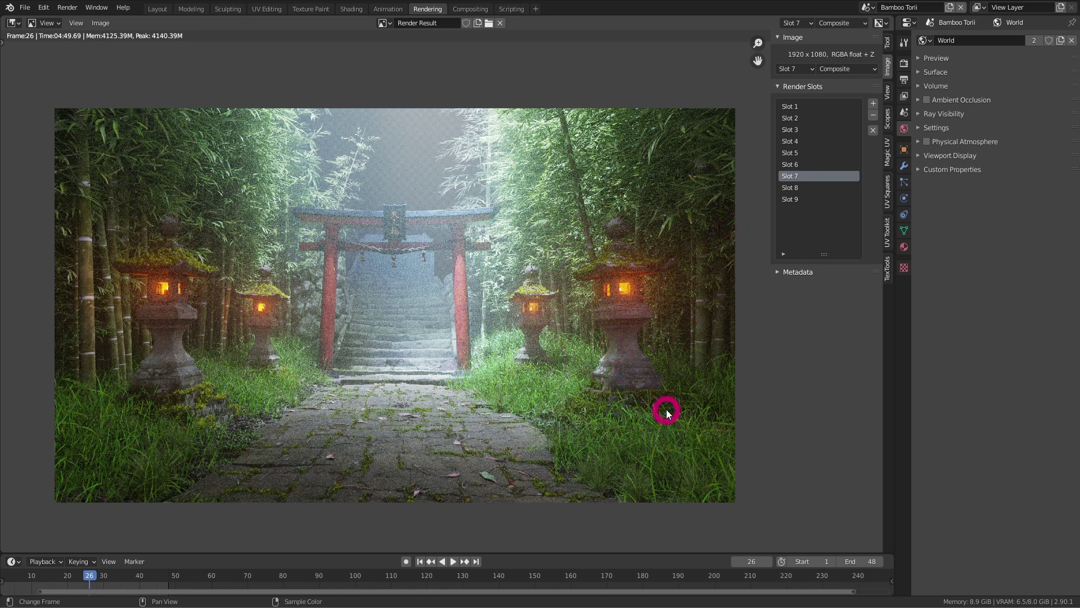
pyautogui.click(793, 190)
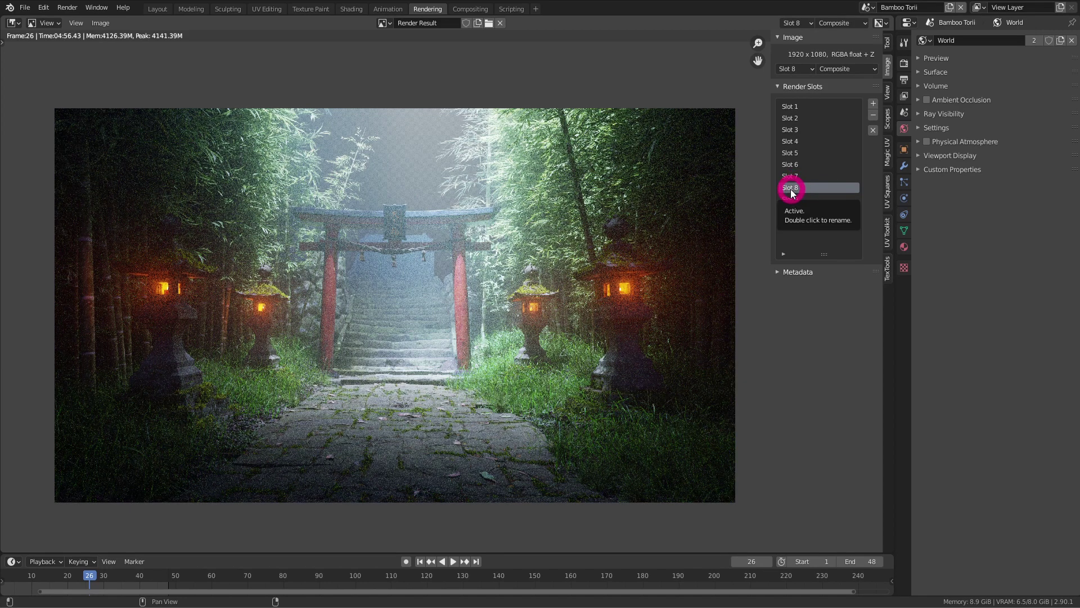
pyautogui.click(795, 178)
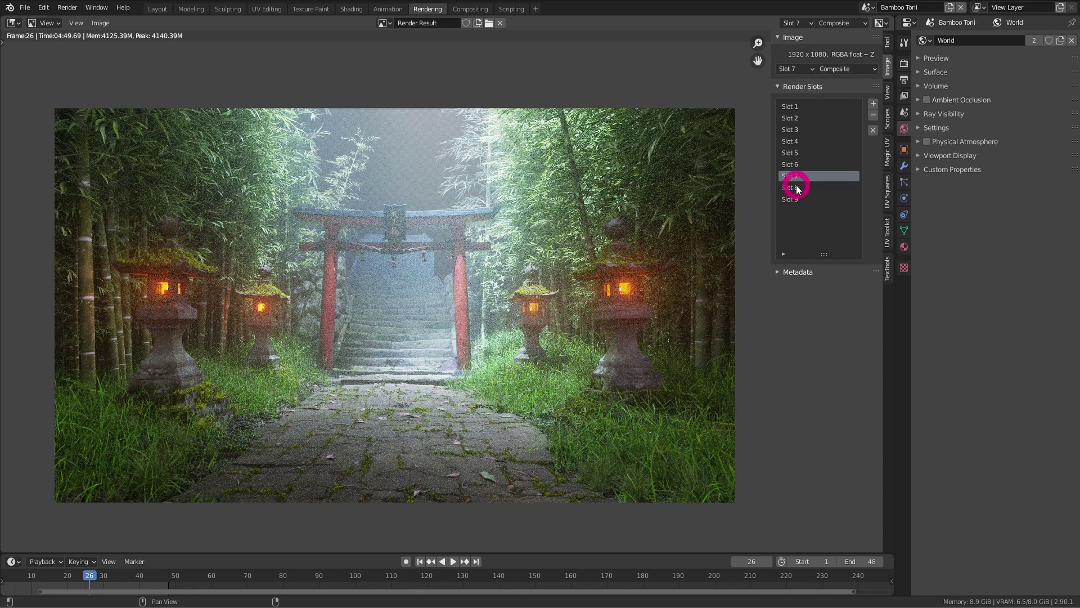
pyautogui.click(795, 187)
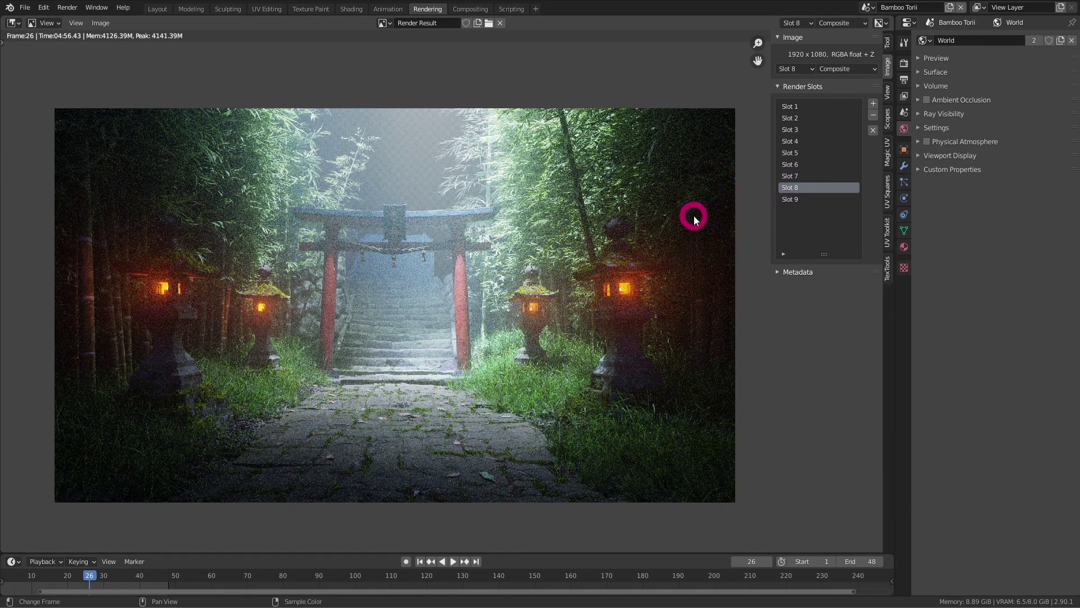
pyautogui.click(805, 175)
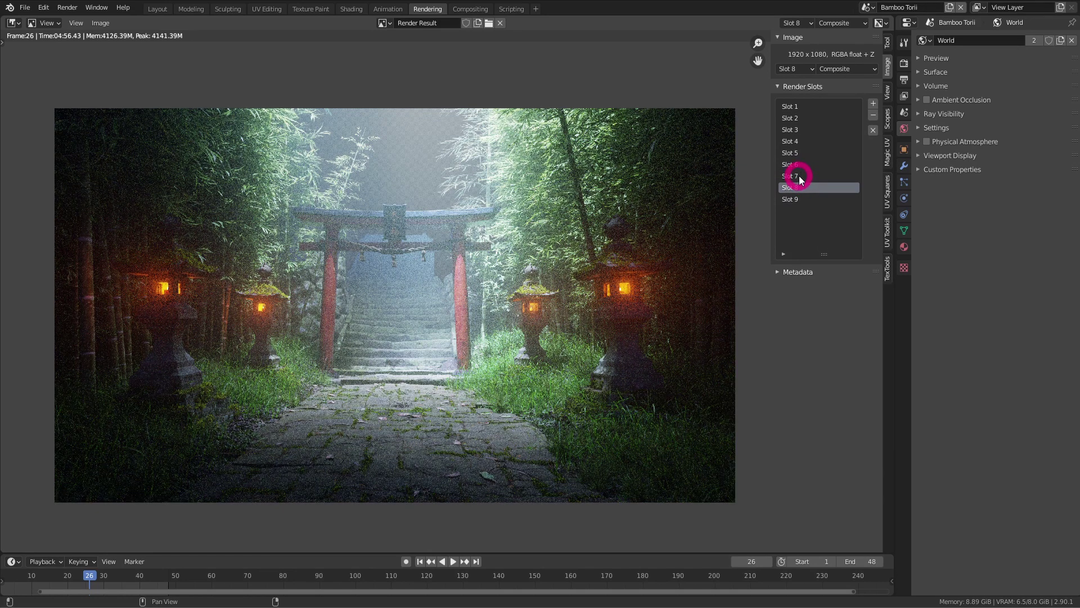
pyautogui.click(801, 177)
pyautogui.click(804, 188)
pyautogui.click(810, 178)
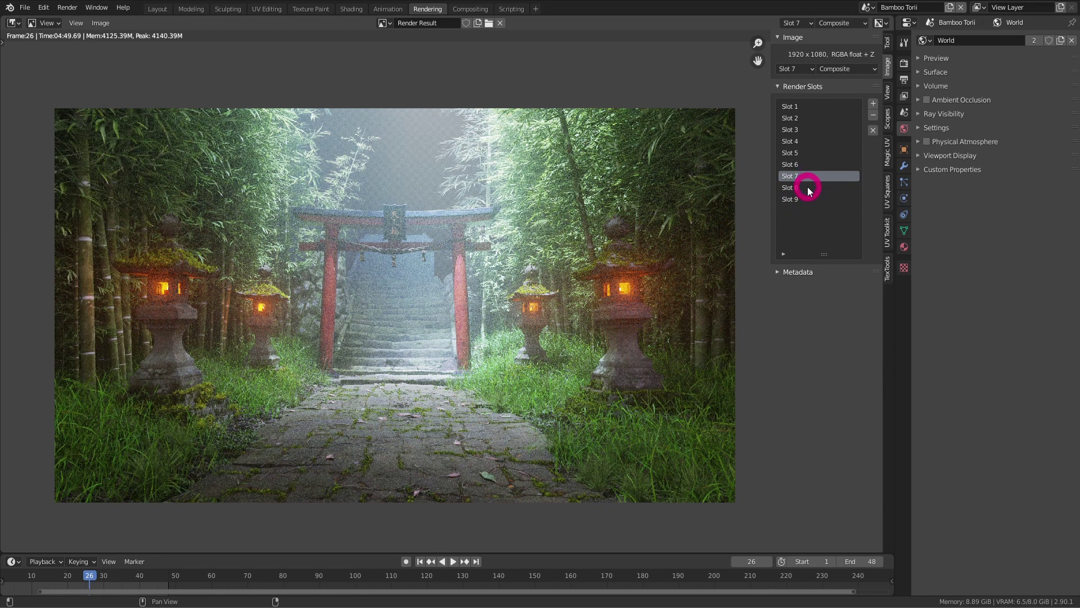
pyautogui.click(805, 188)
pyautogui.click(800, 187)
pyautogui.click(801, 179)
# Show World Ambient Occlusion (Factor 1.00, Distance 10 m) and recheck Slot 8 against Slot 7
pyautogui.click(935, 100)
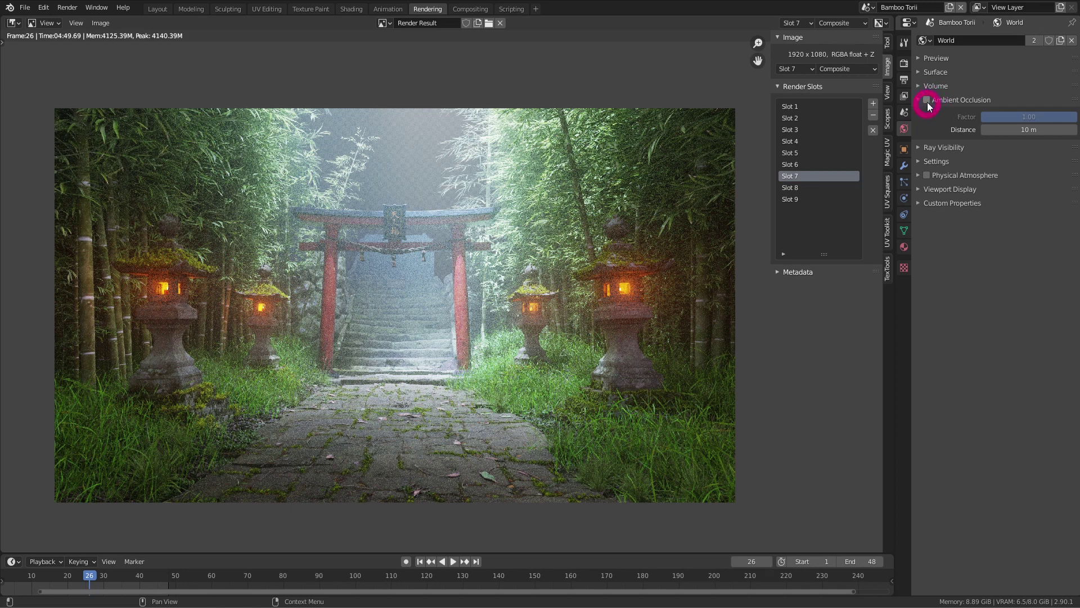
pyautogui.click(821, 185)
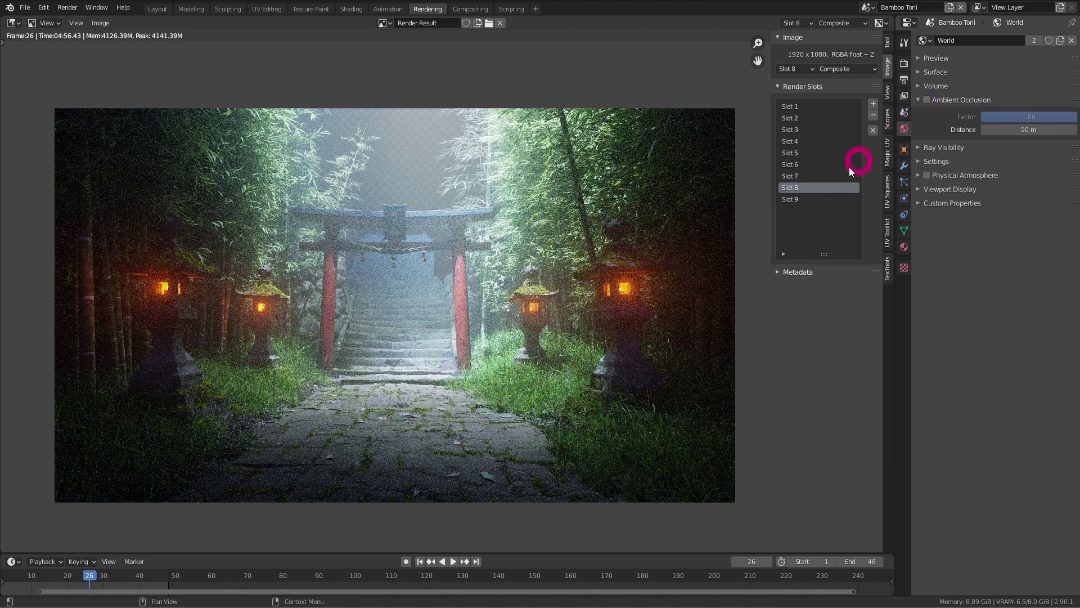
pyautogui.click(822, 178)
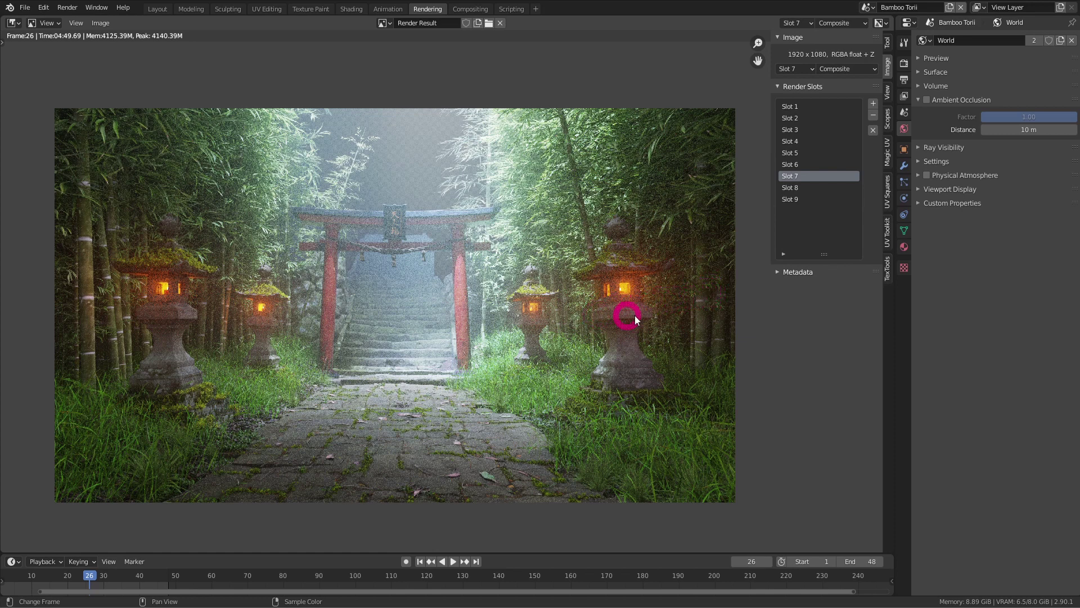
# Enable World ambient occlusion and reveal the Sky Texture background at strength 2.000
pyautogui.click(927, 102)
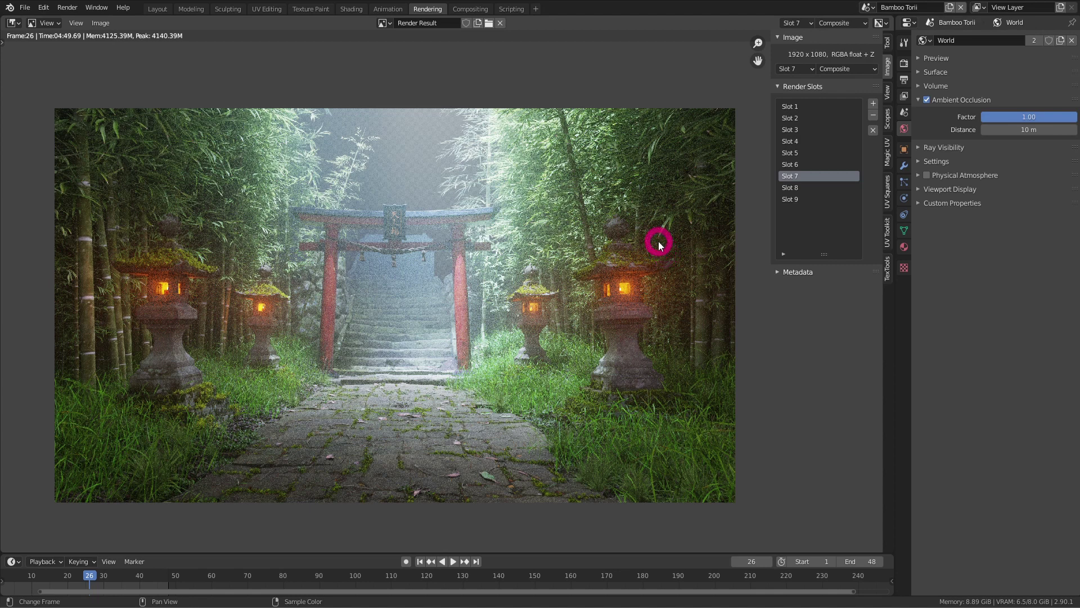
pyautogui.click(936, 72)
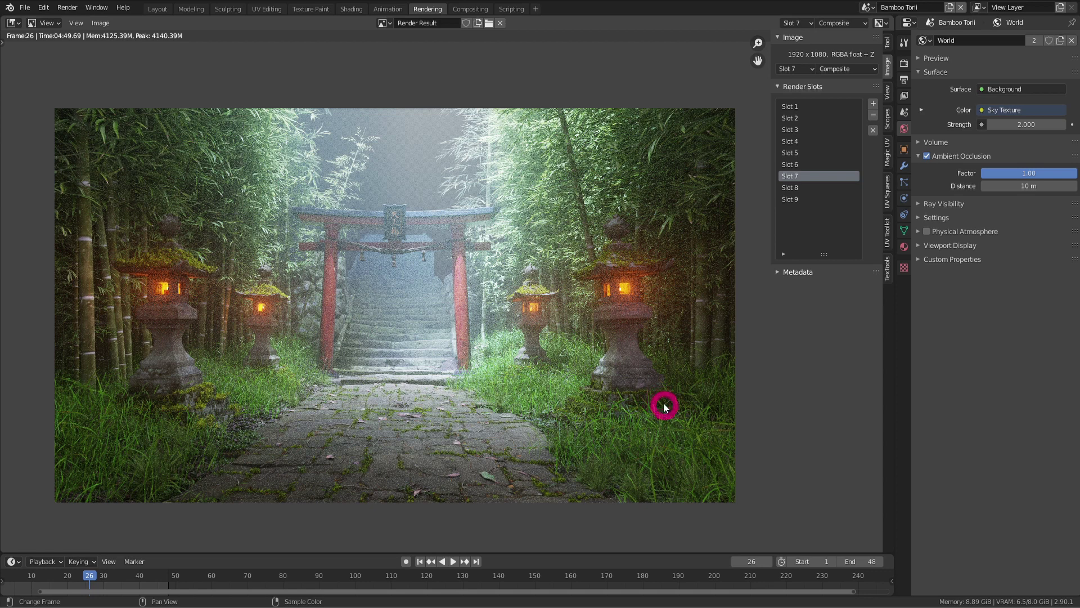
# Compare Slot 8 with Slot 7 once more, then go to the Layout workspace
pyautogui.click(805, 189)
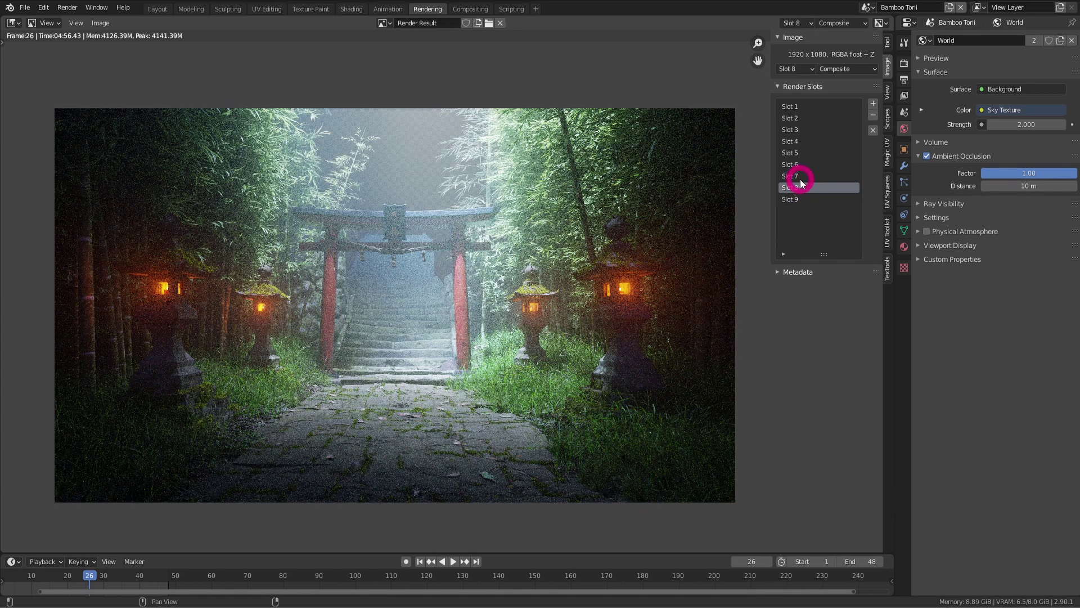
pyautogui.click(798, 178)
pyautogui.click(819, 177)
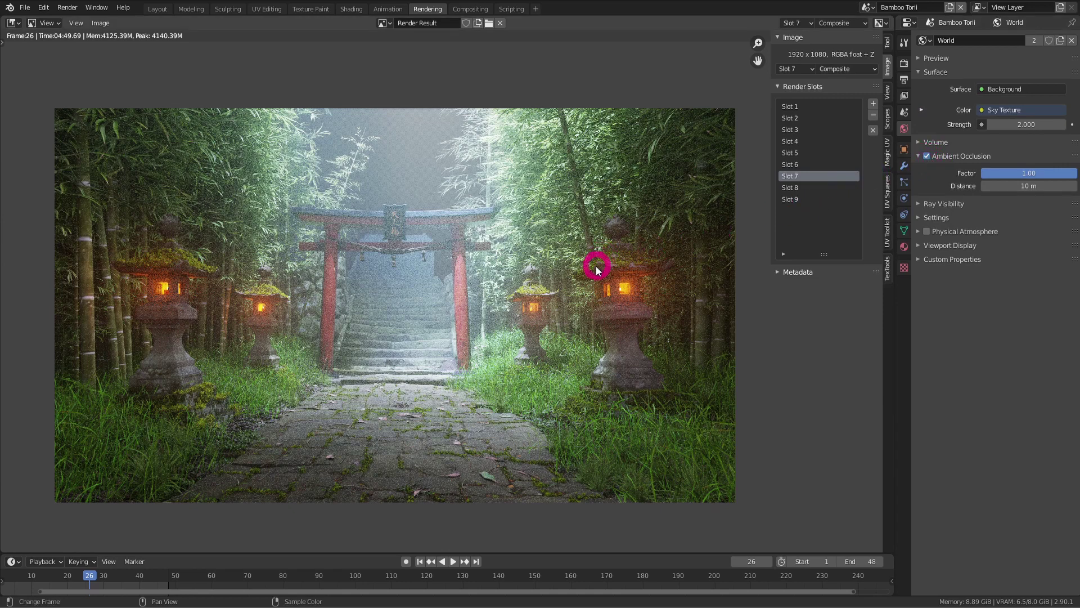
pyautogui.click(158, 8)
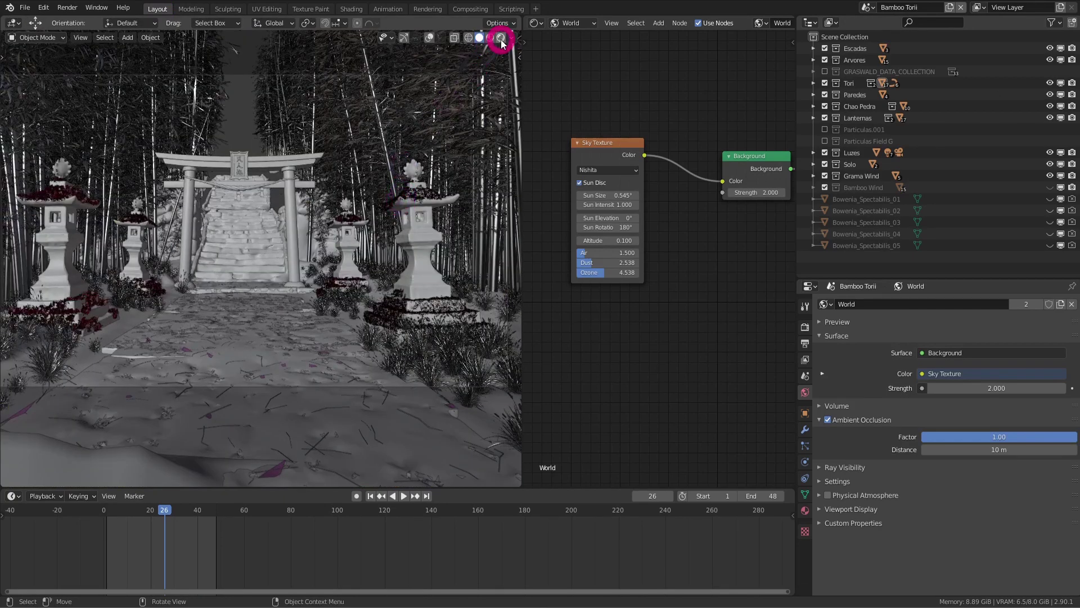
# Preview the viewport in Rendered shading, keeping the Combined render pass
pyautogui.click(501, 39)
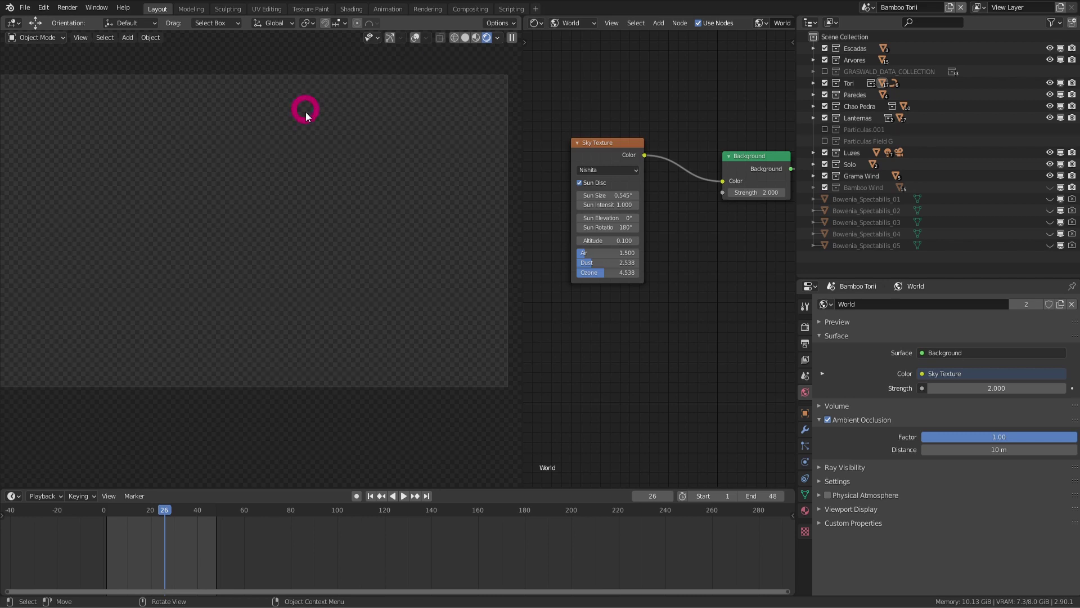
pyautogui.click(497, 37)
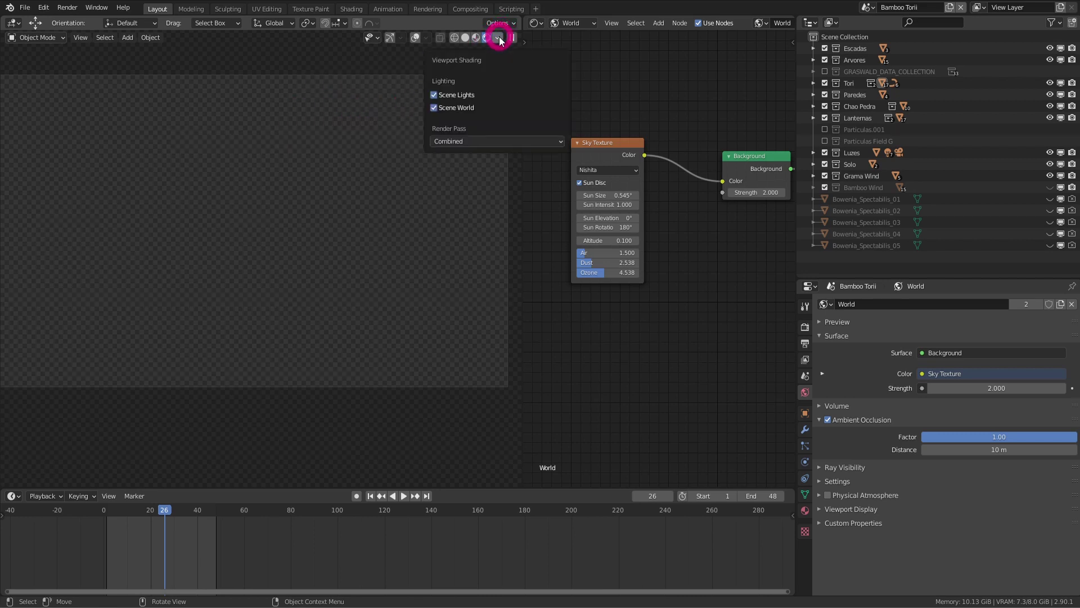
pyautogui.click(487, 141)
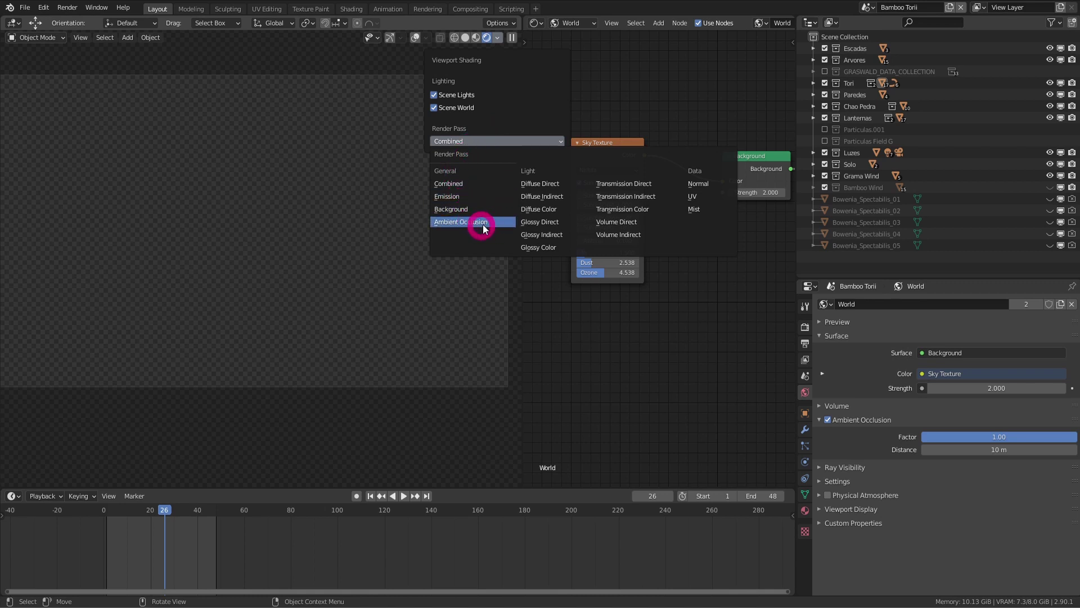
pyautogui.click(470, 183)
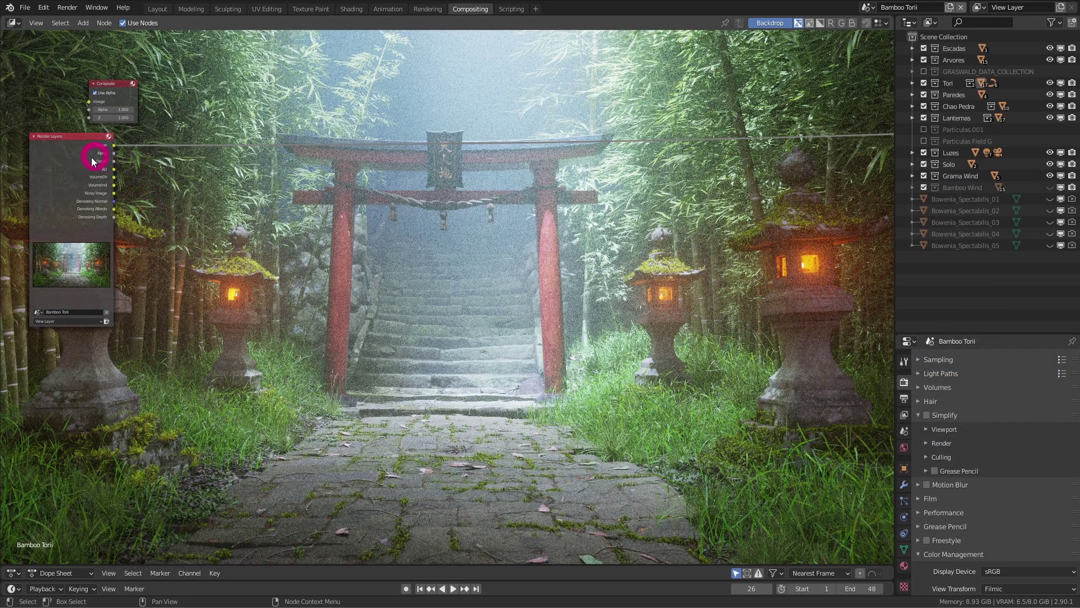
# Preview the AO pass in the backdrop and review the View Layer passes
pyautogui.moveTo(93, 161); pyautogui.dragTo(119, 182)
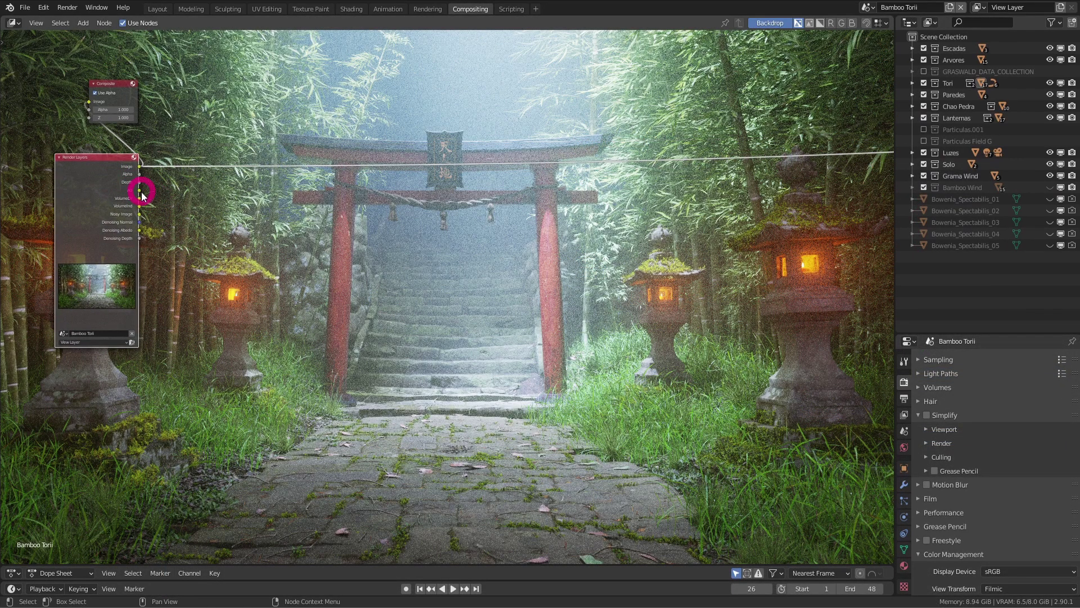
pyautogui.keyDown('ctrl'); pyautogui.keyDown('shift'); pyautogui.click(140, 192); pyautogui.keyUp('shift'); pyautogui.keyUp('ctrl')
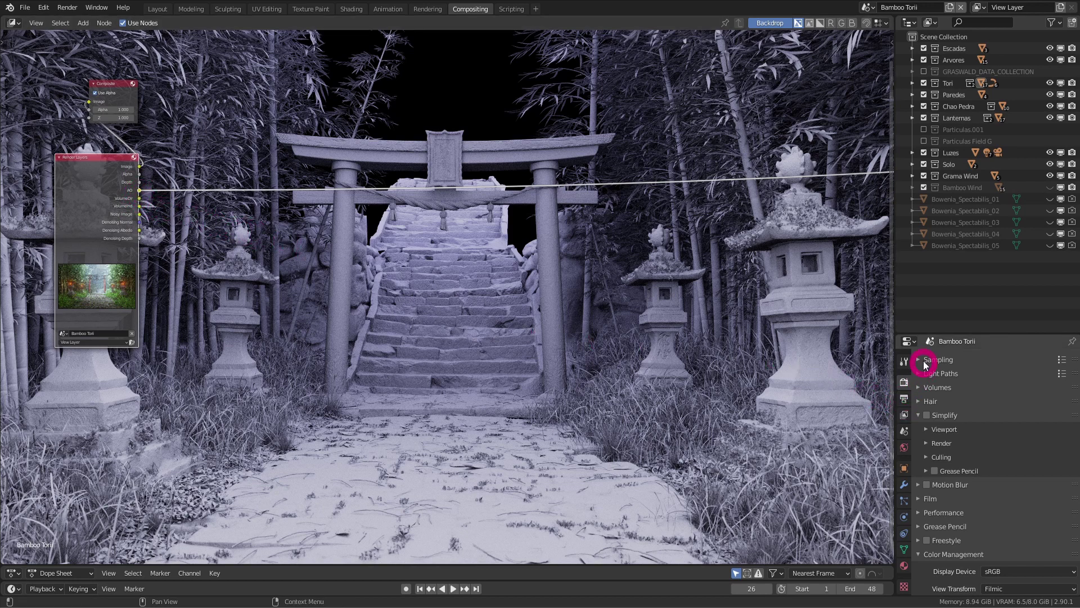
pyautogui.click(904, 414)
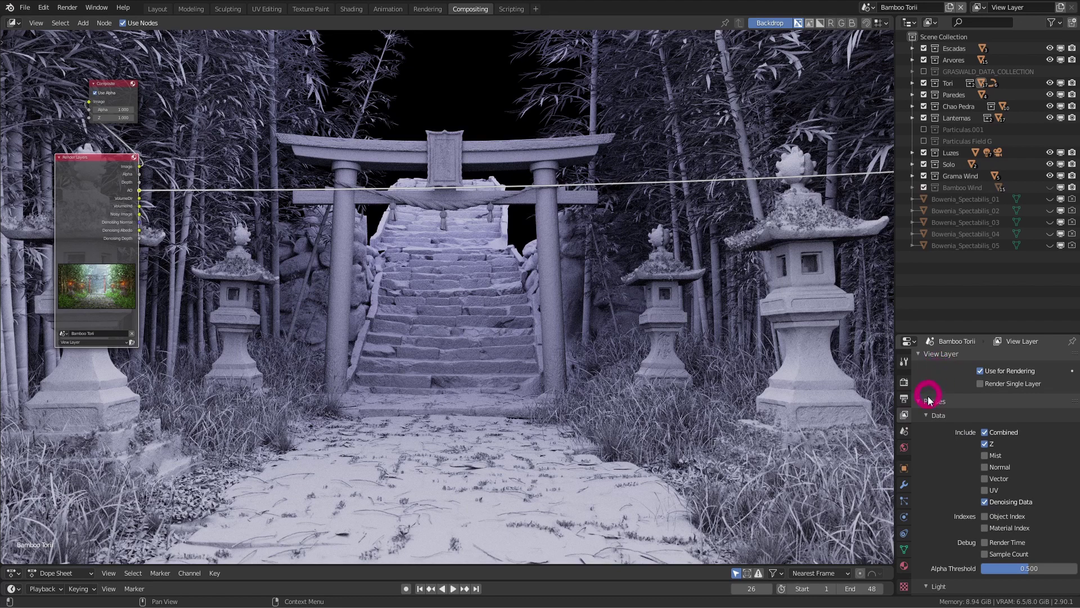
pyautogui.scroll(-3, 930, 409)
pyautogui.scroll(-3, 964, 355)
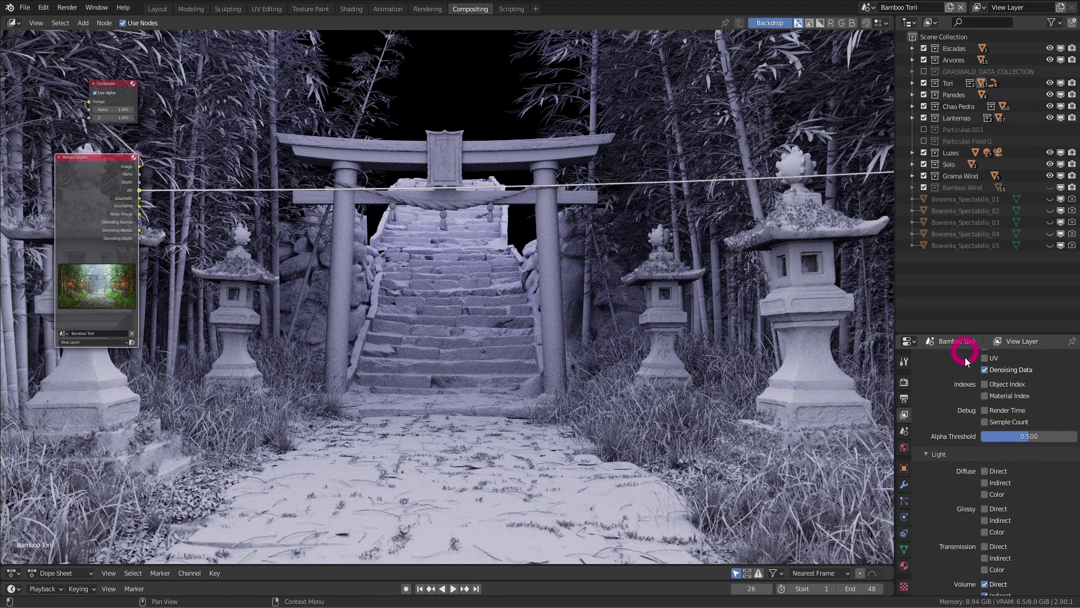
pyautogui.scroll(-2, 971, 362)
pyautogui.scroll(-2, 977, 492)
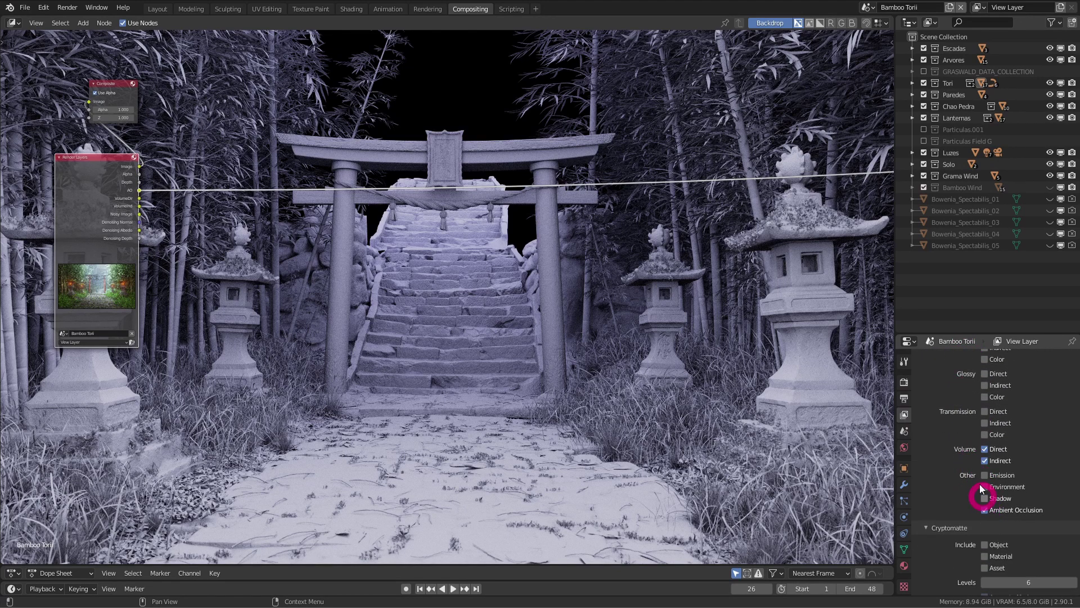
pyautogui.scroll(3, 982, 488)
pyautogui.scroll(3, 953, 388)
pyautogui.scroll(5, 952, 387)
# Collapse the Passes section and return the backdrop to the full-colour Image output
pyautogui.click(926, 403)
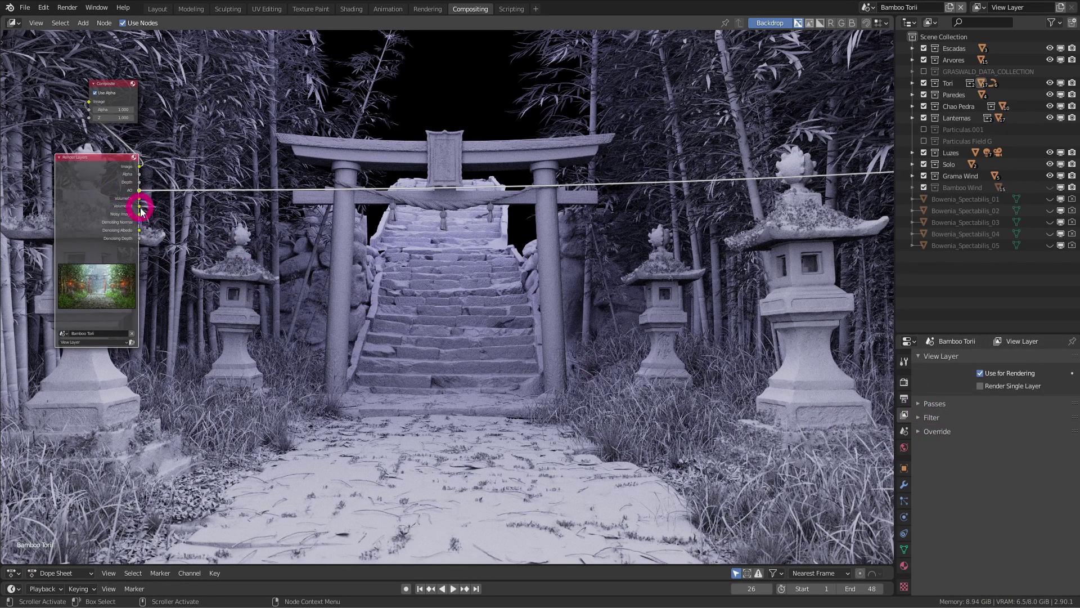
pyautogui.moveTo(141, 211); pyautogui.dragTo(552, 177)
pyautogui.keyDown('ctrl'); pyautogui.keyDown('shift'); pyautogui.click(138, 169); pyautogui.keyUp('shift'); pyautogui.keyUp('ctrl')
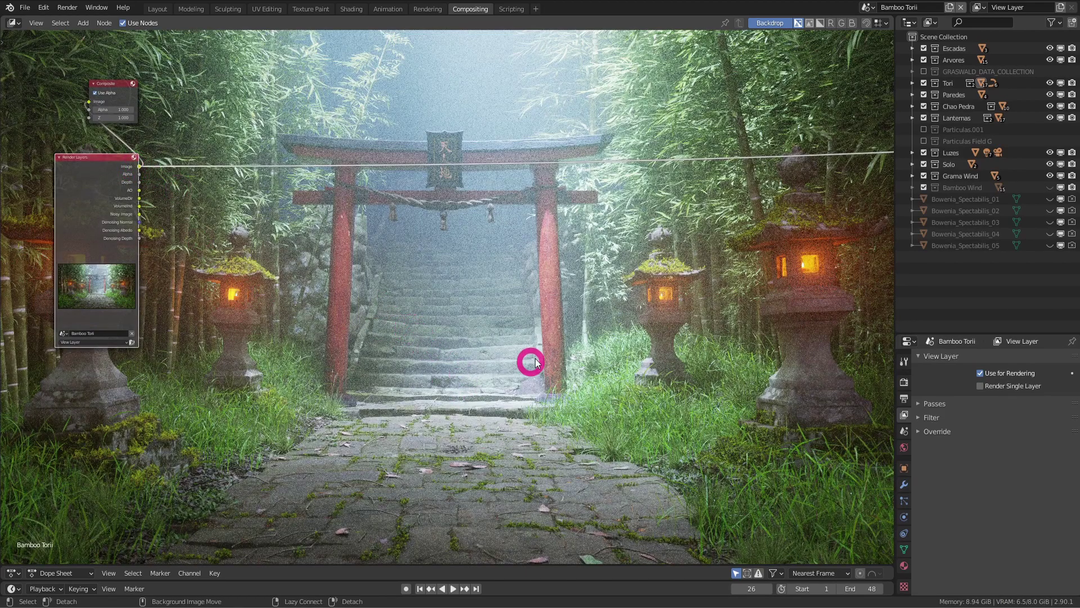
# Refit the backdrop and insert a Mix node on the Render Layers output link
pyautogui.keyDown('alt'); pyautogui.moveTo(530, 361); pyautogui.dragTo(444, 337, button='middle'); pyautogui.keyUp('alt')
pyautogui.hotkey('alt', 'Home')
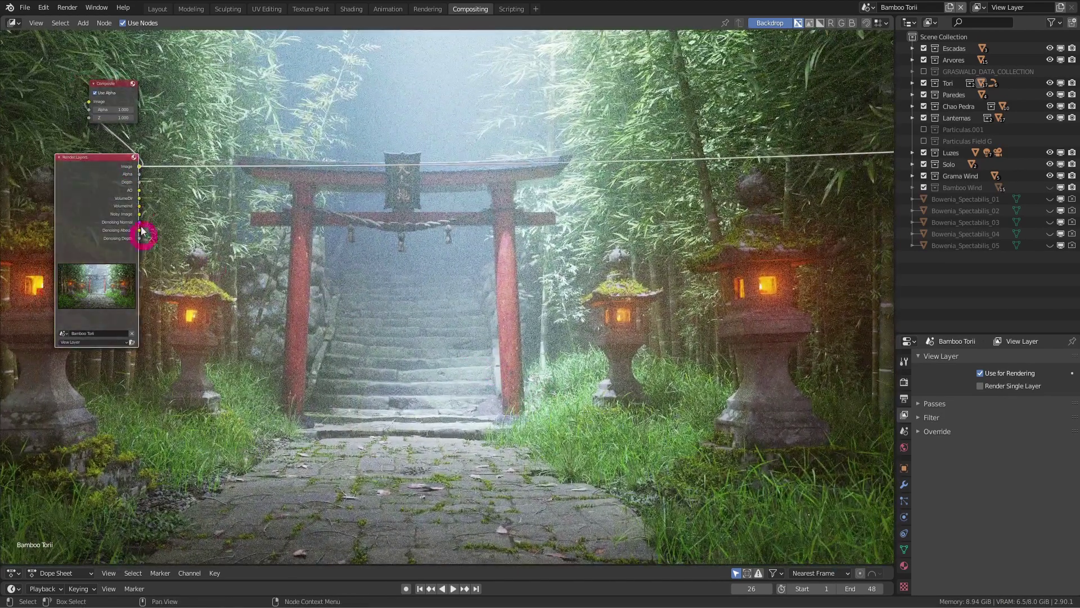
pyautogui.hotkey('shift', 'a')
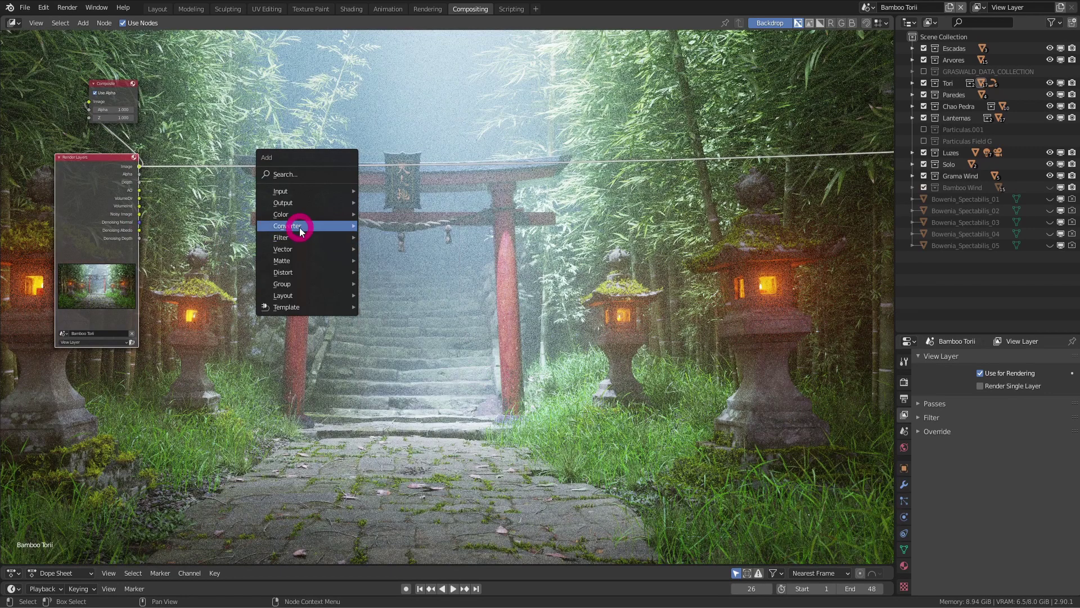
pyautogui.hotkey('shift', 'a')
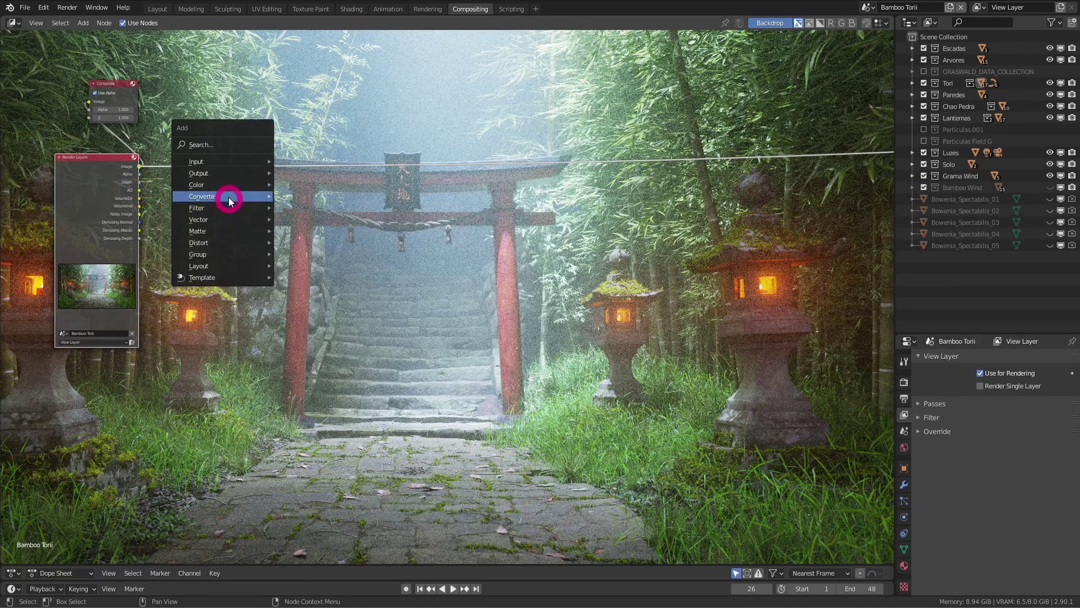
pyautogui.click(308, 286)
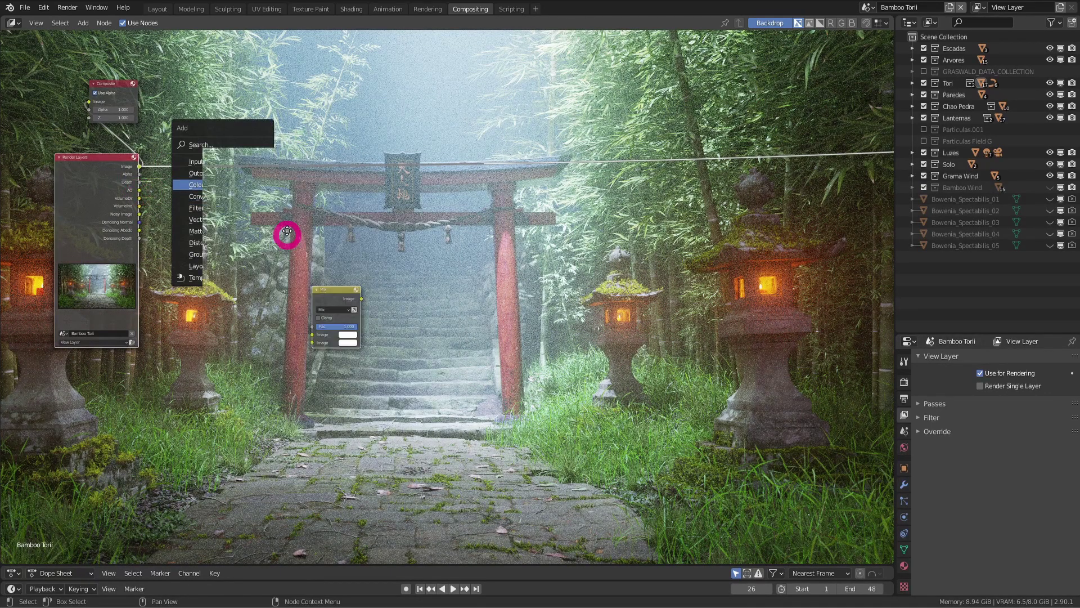
pyautogui.click(287, 126)
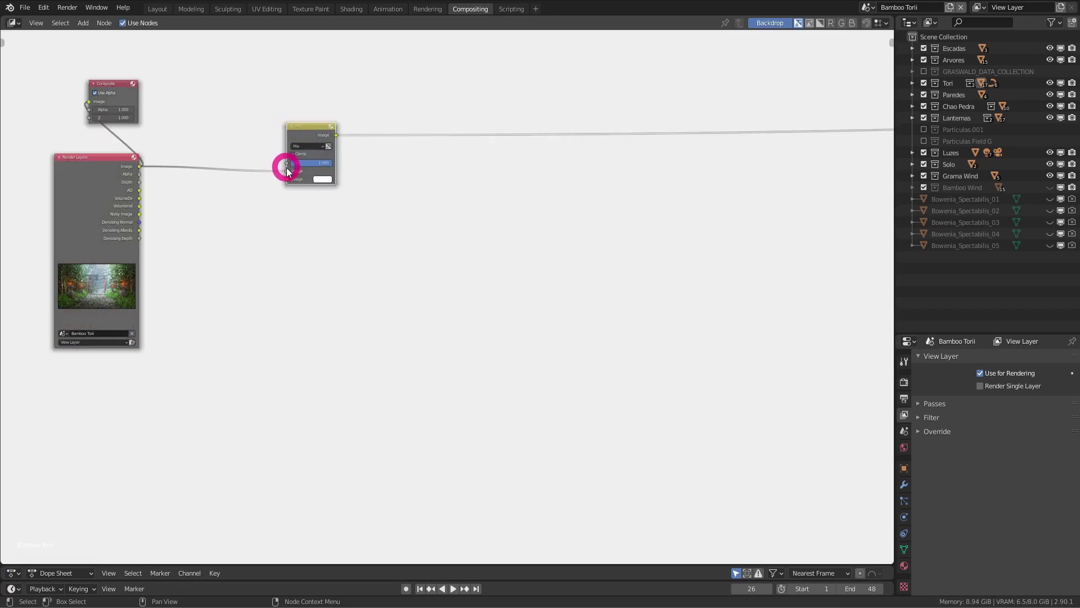
# Feed Image and AO into the Mix node and set its blend mode to Multiply
pyautogui.moveTo(287, 181); pyautogui.dragTo(287, 179)
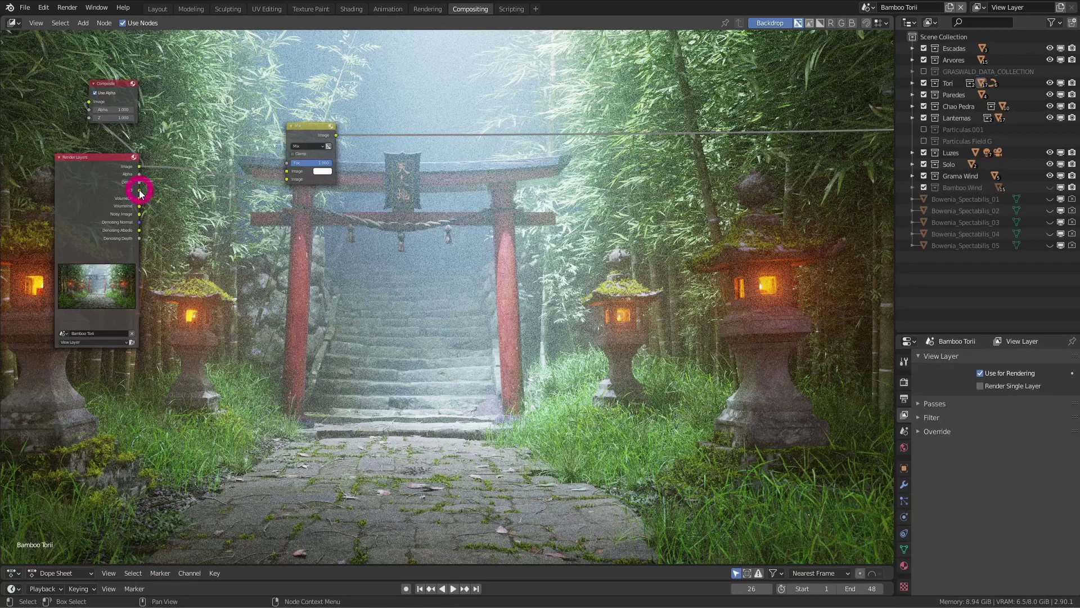
pyautogui.moveTo(140, 190); pyautogui.dragTo(365, 169)
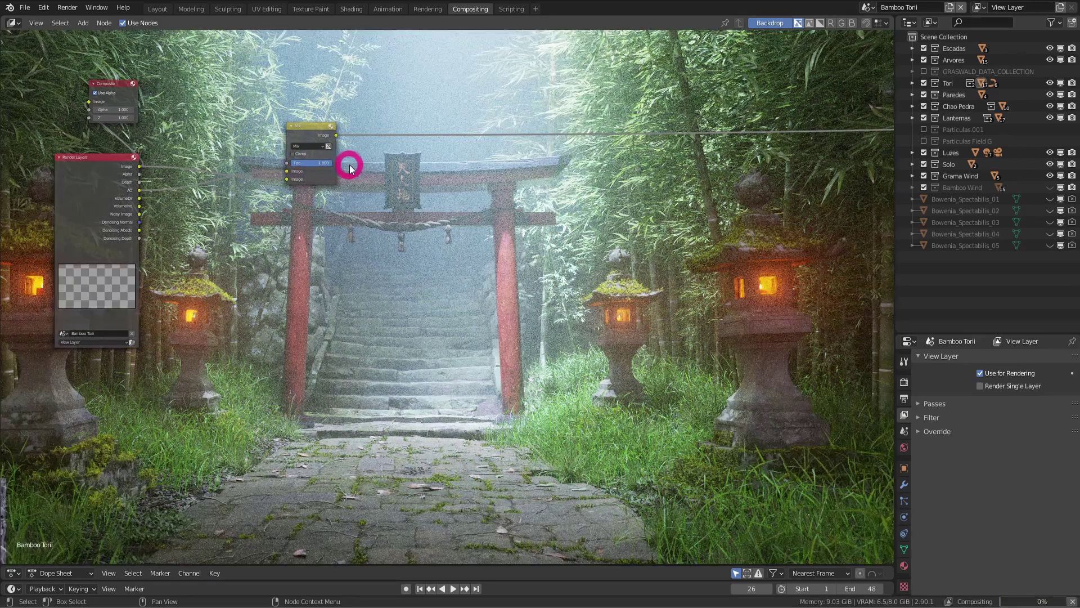
pyautogui.click(318, 149)
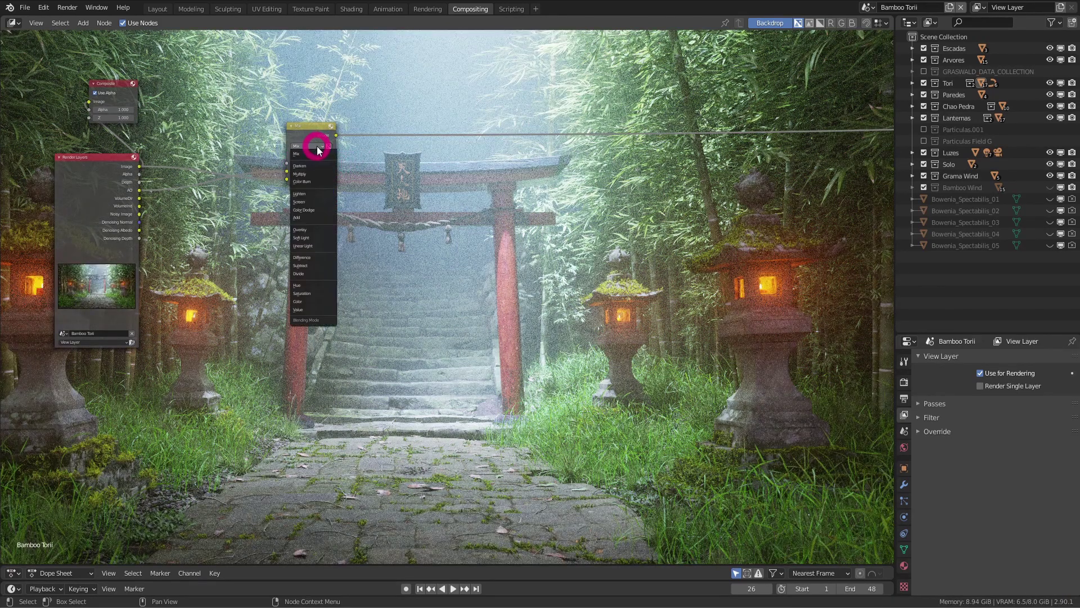
pyautogui.click(316, 176)
pyautogui.scroll(2, 361, 156)
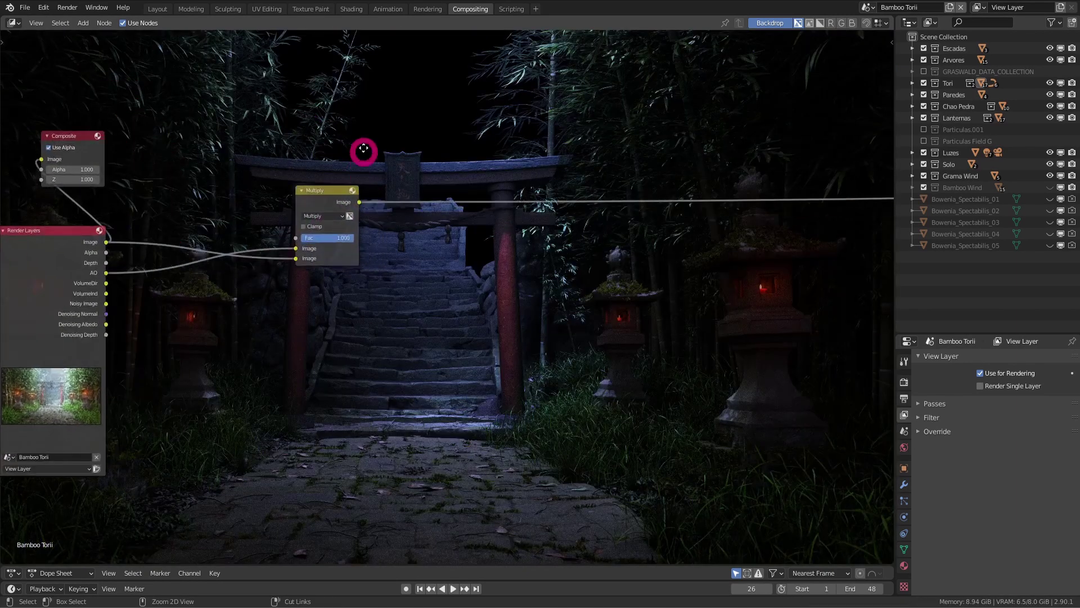
pyautogui.scroll(1, 289, 191)
pyautogui.click(289, 192)
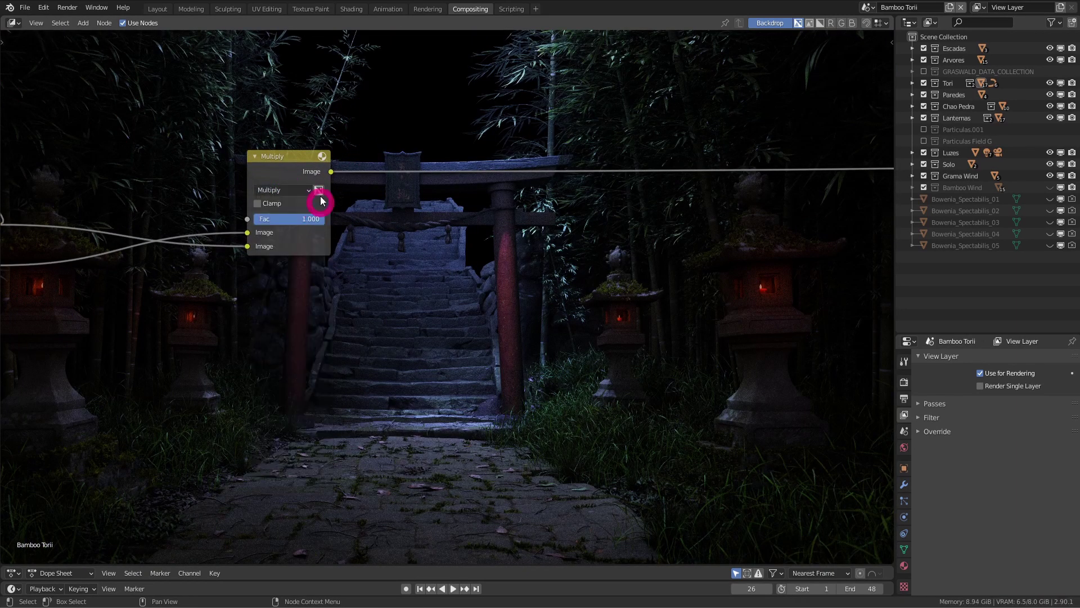
pyautogui.click(320, 218)
pyautogui.moveTo(321, 220)
pyautogui.mouseDown()
pyautogui.moveTo(292, 222)
pyautogui.moveTo(356, 230)
pyautogui.mouseUp()
pyautogui.moveTo(300, 272)
pyautogui.mouseDown(button='middle')
pyautogui.moveTo(369, 174)
pyautogui.moveTo(412, 178)
pyautogui.moveTo(392, 213)
pyautogui.mouseUp(button='middle')
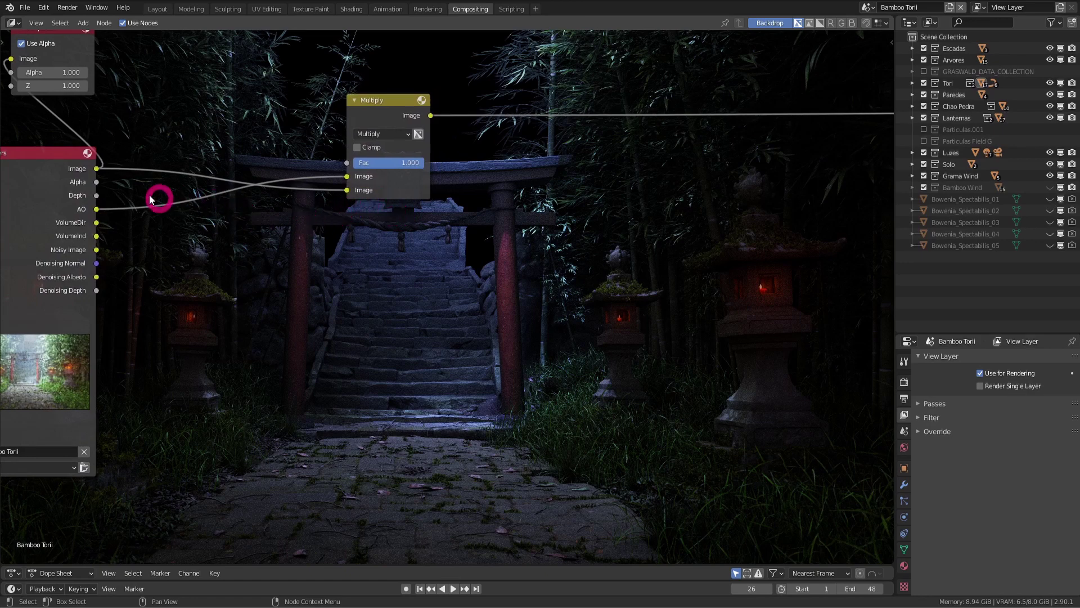
# Insert a ColorRamp between the AO pass and Multiply, sliding its white stop inward
pyautogui.hotkey('shift', 'a')
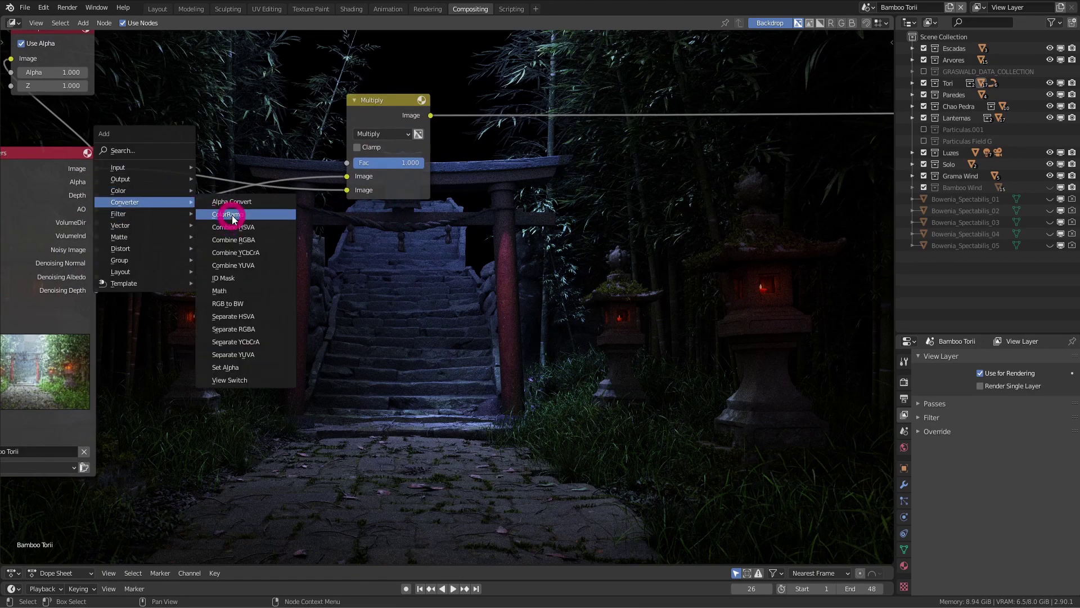
pyautogui.click(223, 214)
pyautogui.click(148, 197)
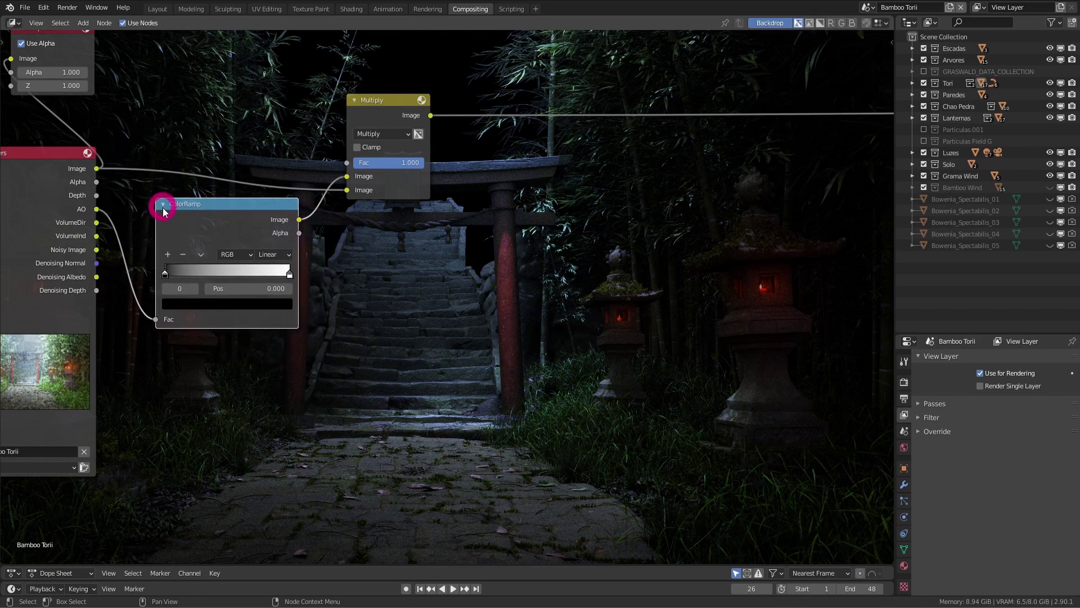
pyautogui.click(289, 274)
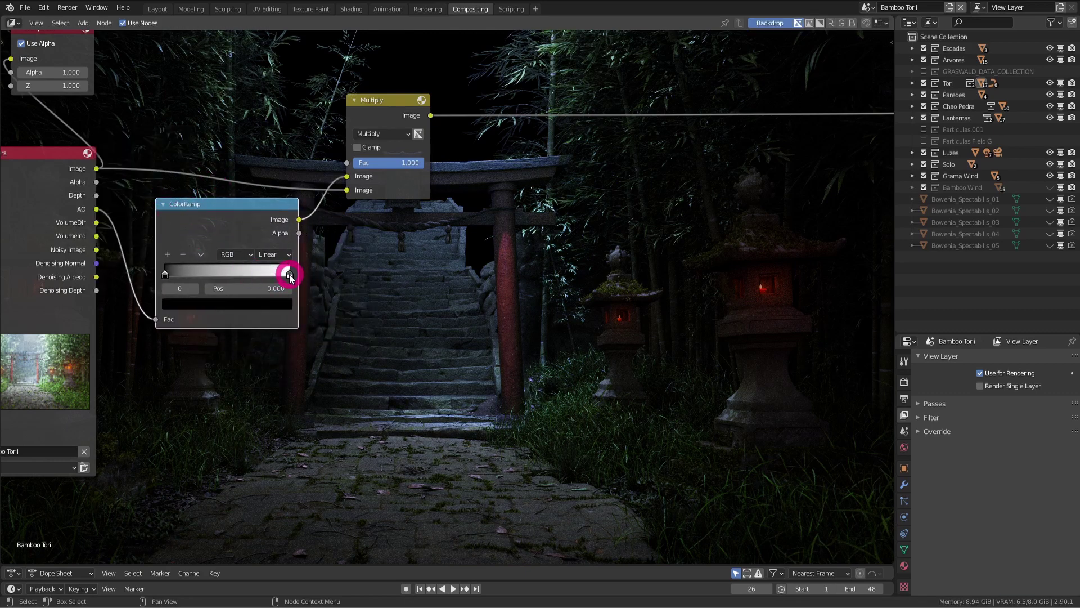
pyautogui.moveTo(290, 275); pyautogui.dragTo(180, 280)
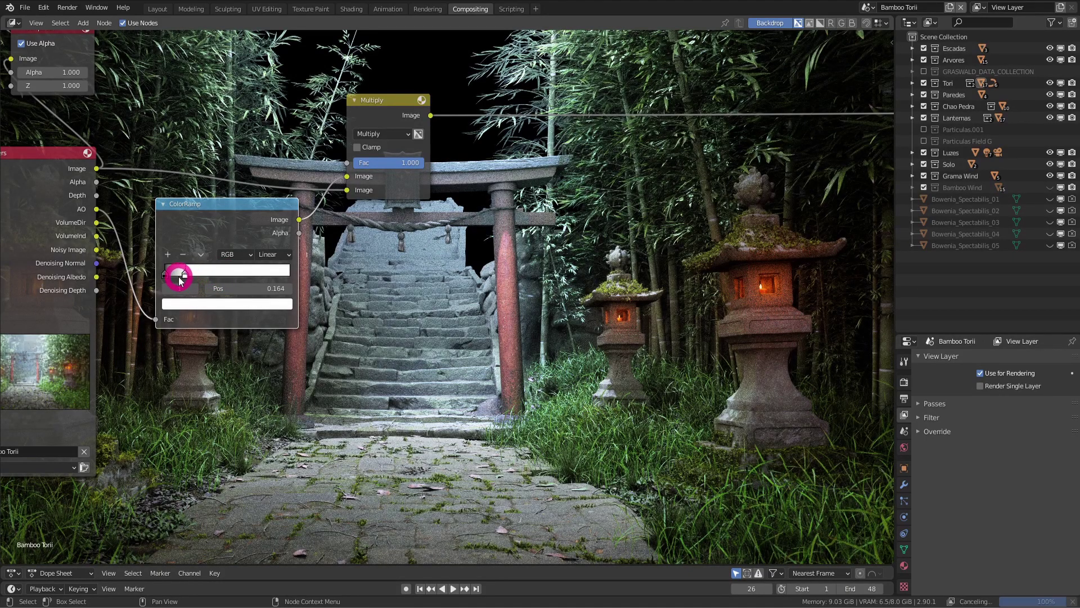
# Compare the ramp muted and unmuted, trying white stop positions of 0.155 and 0.041
pyautogui.keyDown('ctrl'); pyautogui.keyDown('shift'); pyautogui.click(258, 223); pyautogui.keyUp('shift'); pyautogui.keyUp('ctrl')
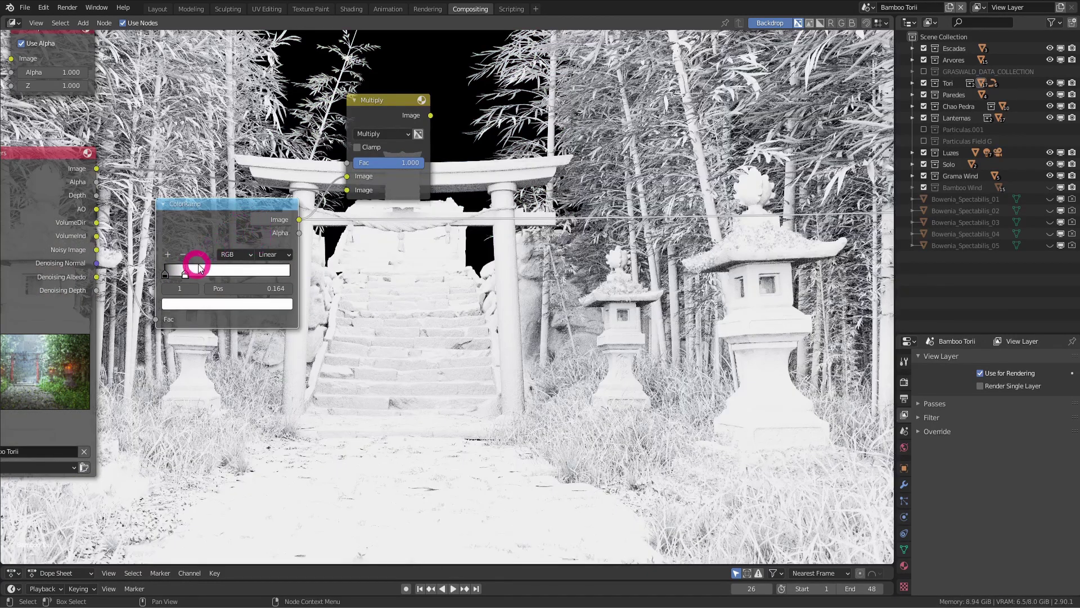
pyautogui.press('m')
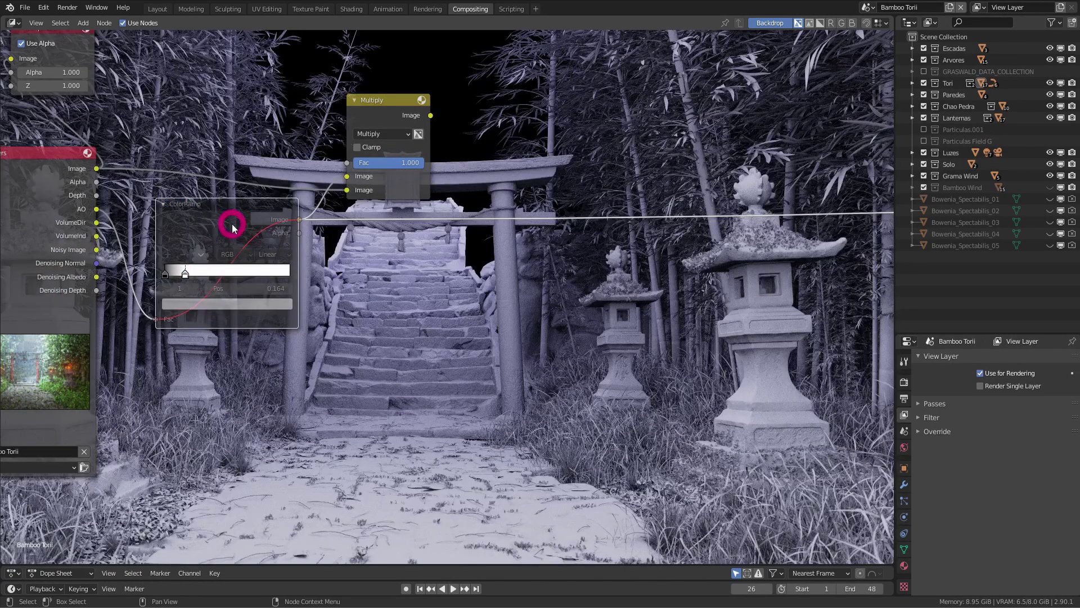
pyautogui.press('m')
pyautogui.moveTo(185, 273); pyautogui.dragTo(169, 276)
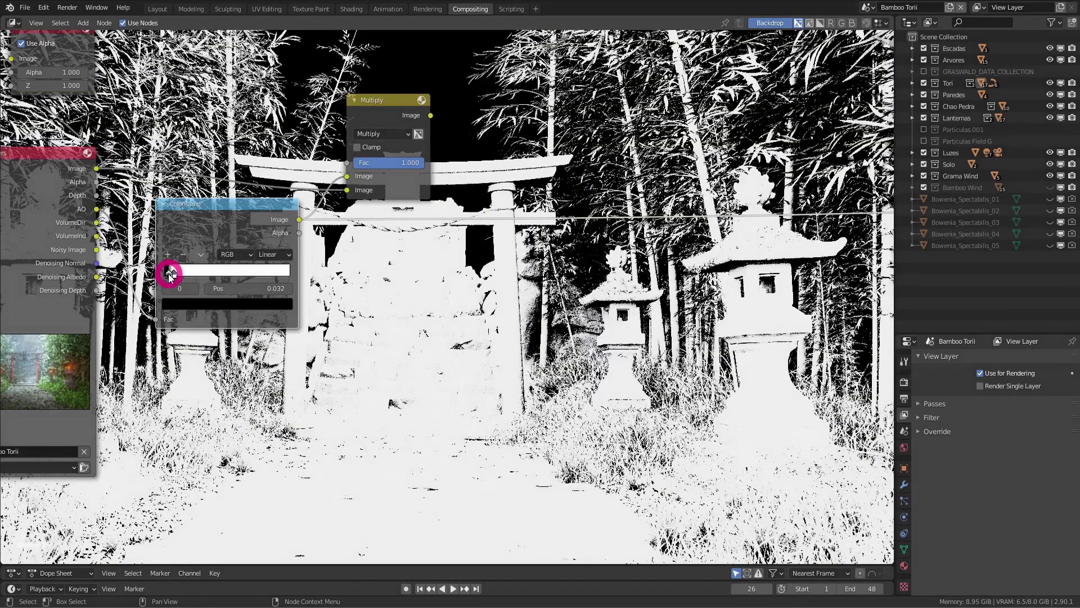
pyautogui.click(392, 107)
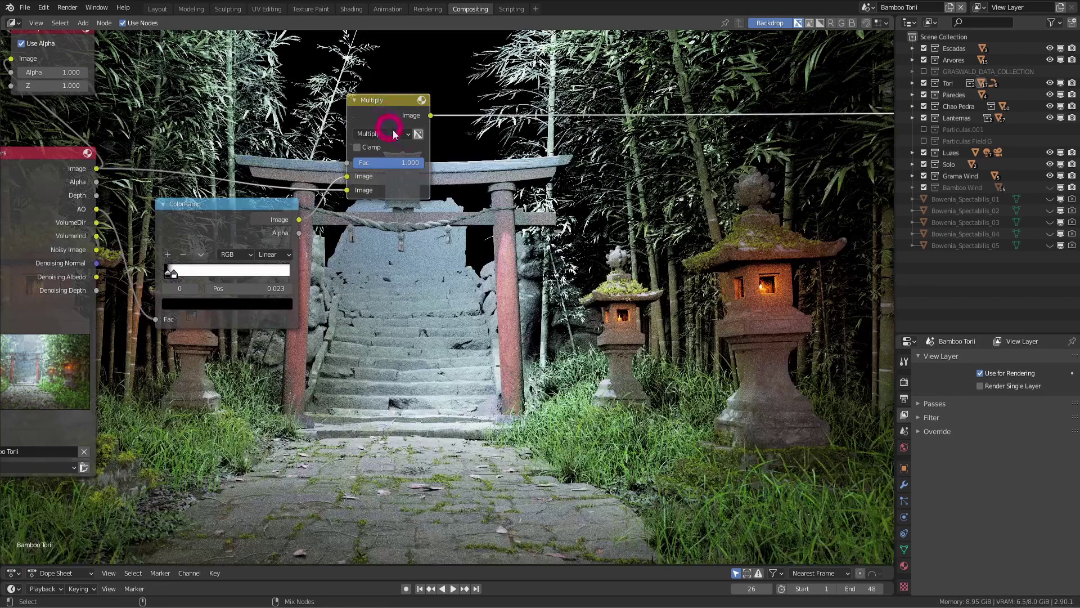
pyautogui.moveTo(174, 274); pyautogui.dragTo(165, 276)
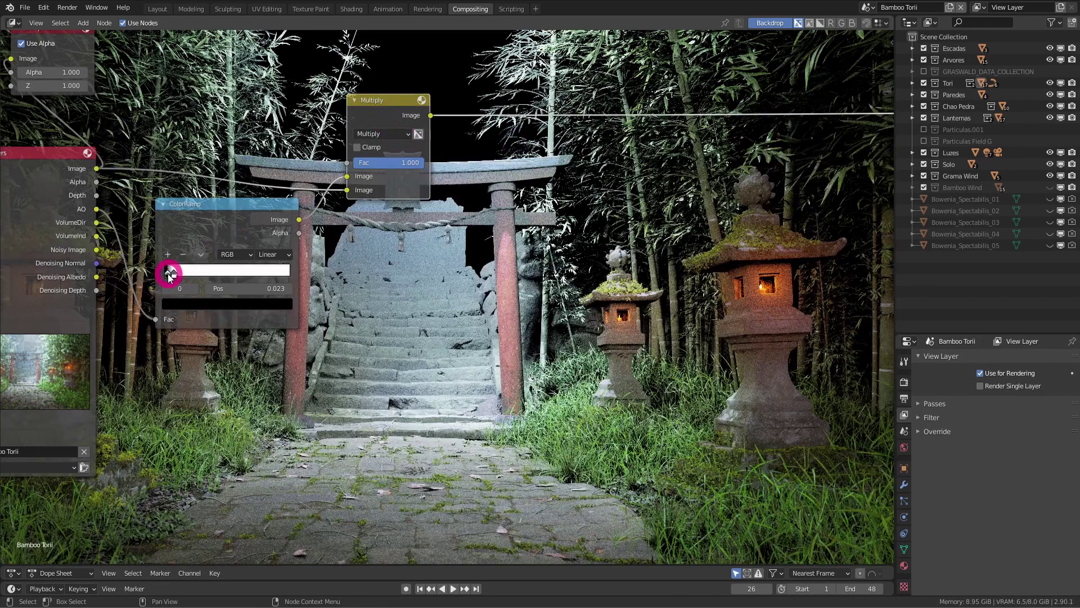
# Move the black stop to the start and white stop to 0.150, keeping Multiply factor 1.000
pyautogui.click(167, 276)
pyautogui.moveTo(167, 277); pyautogui.dragTo(166, 276)
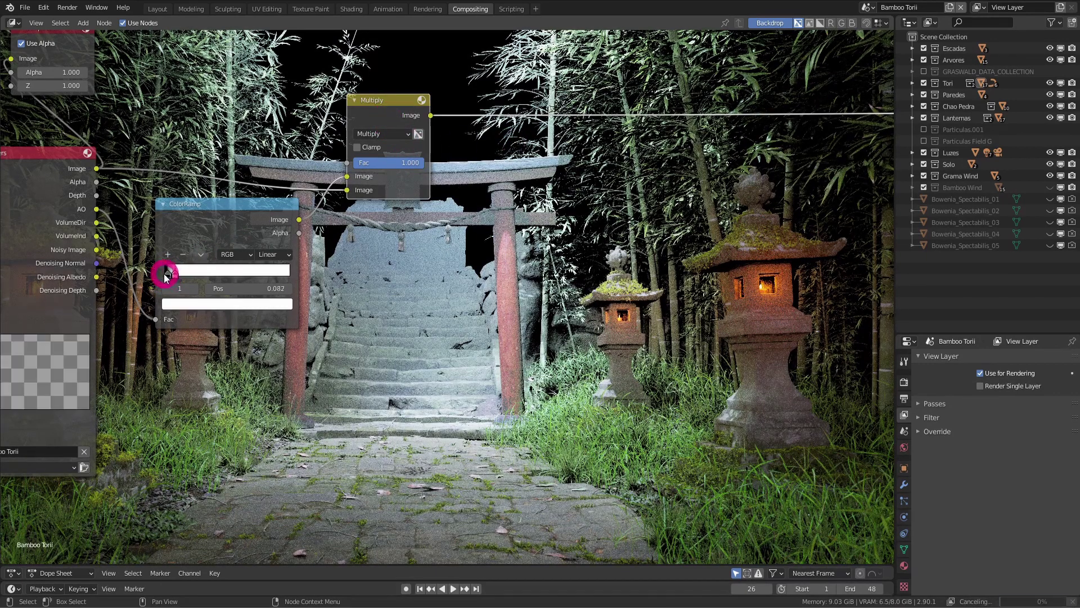
pyautogui.moveTo(168, 277)
pyautogui.mouseDown()
pyautogui.moveTo(157, 277)
pyautogui.moveTo(189, 275)
pyautogui.mouseUp()
pyautogui.moveTo(187, 274); pyautogui.dragTo(187, 264)
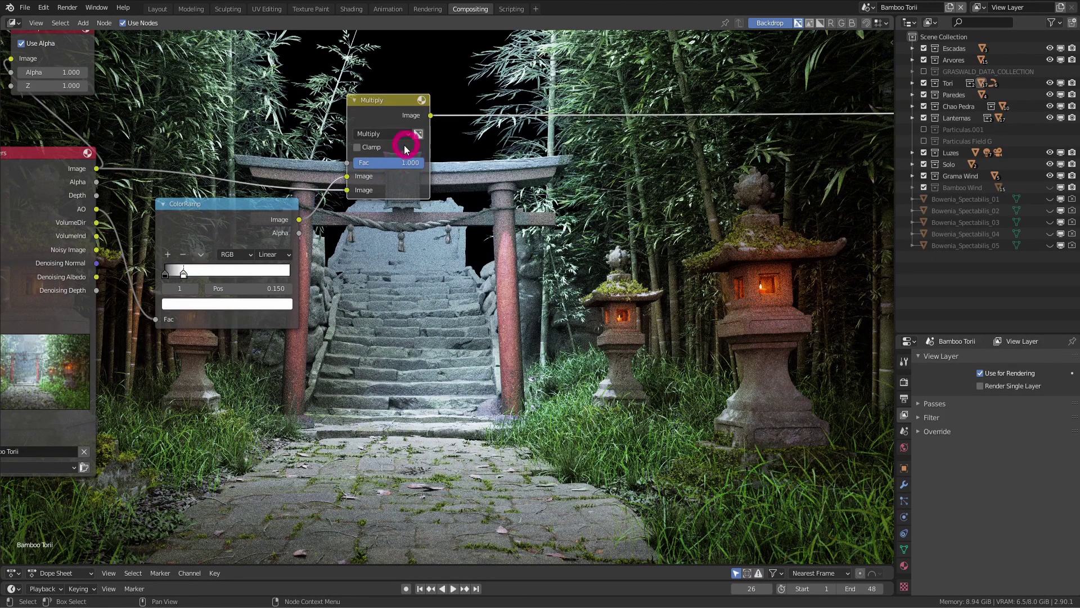
pyautogui.moveTo(421, 169)
pyautogui.mouseDown()
pyautogui.moveTo(338, 169)
pyautogui.moveTo(430, 174)
pyautogui.mouseUp()
pyautogui.press('Escape')
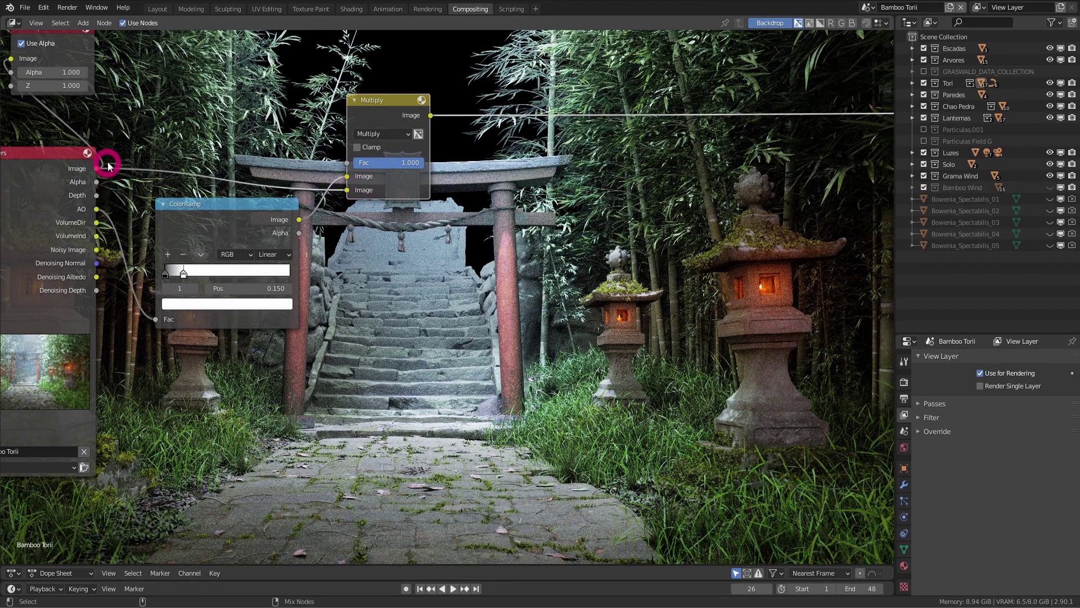
# Compare raw render, ramp mask and final composite, then set the white stop near 0.114
pyautogui.keyDown('ctrl'); pyautogui.keyDown('shift'); pyautogui.click(96, 171); pyautogui.keyUp('shift'); pyautogui.keyUp('ctrl')
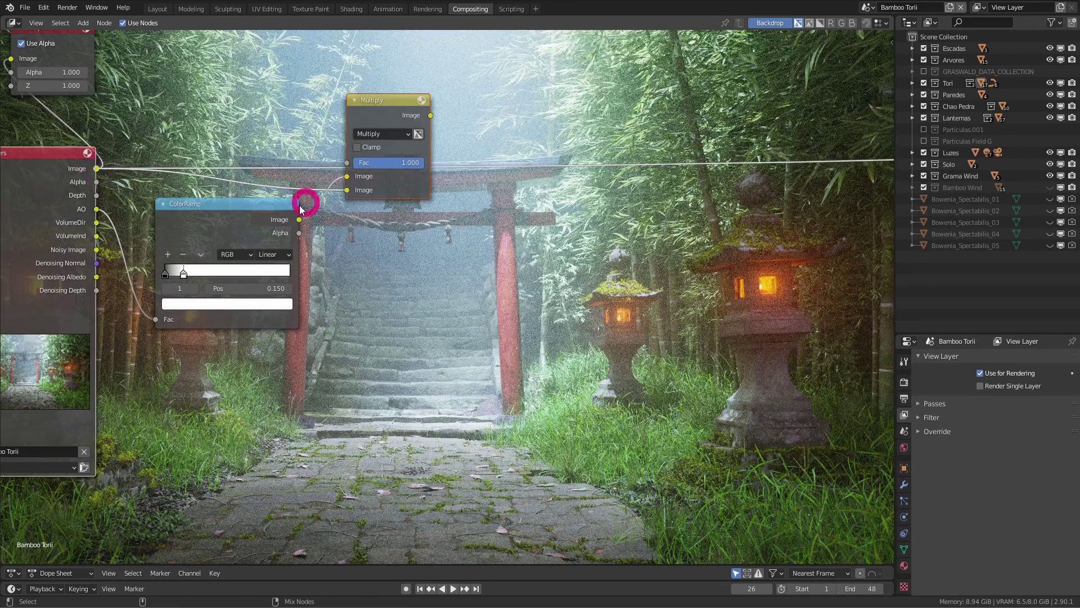
pyautogui.keyDown('ctrl'); pyautogui.keyDown('shift'); pyautogui.click(281, 218); pyautogui.keyUp('shift'); pyautogui.keyUp('ctrl')
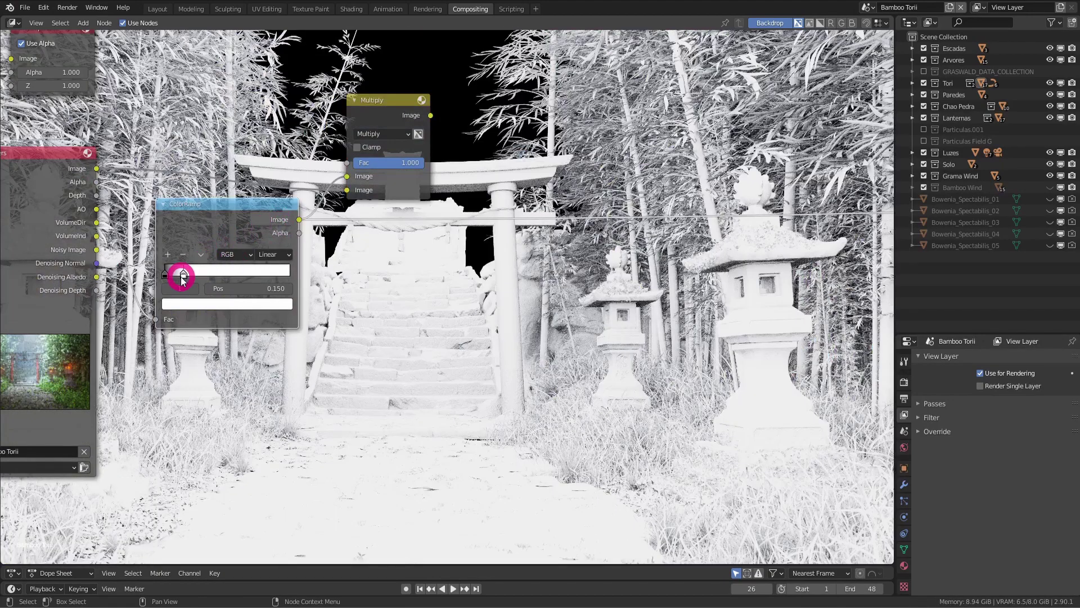
pyautogui.keyDown('ctrl'); pyautogui.keyDown('shift'); pyautogui.click(379, 132); pyautogui.keyUp('shift'); pyautogui.keyUp('ctrl')
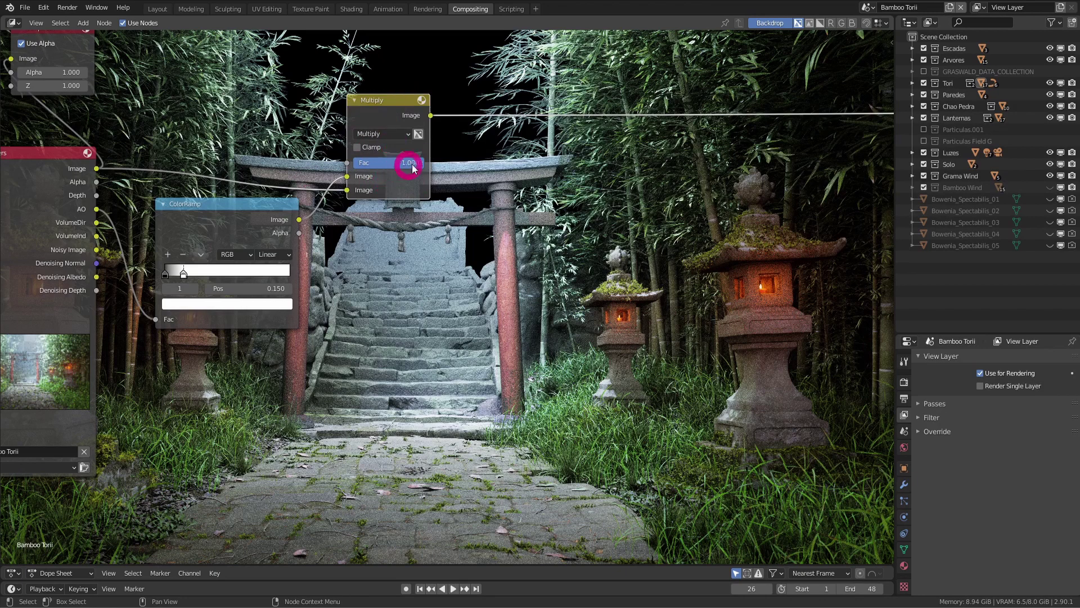
pyautogui.moveTo(416, 163); pyautogui.dragTo(489, 190)
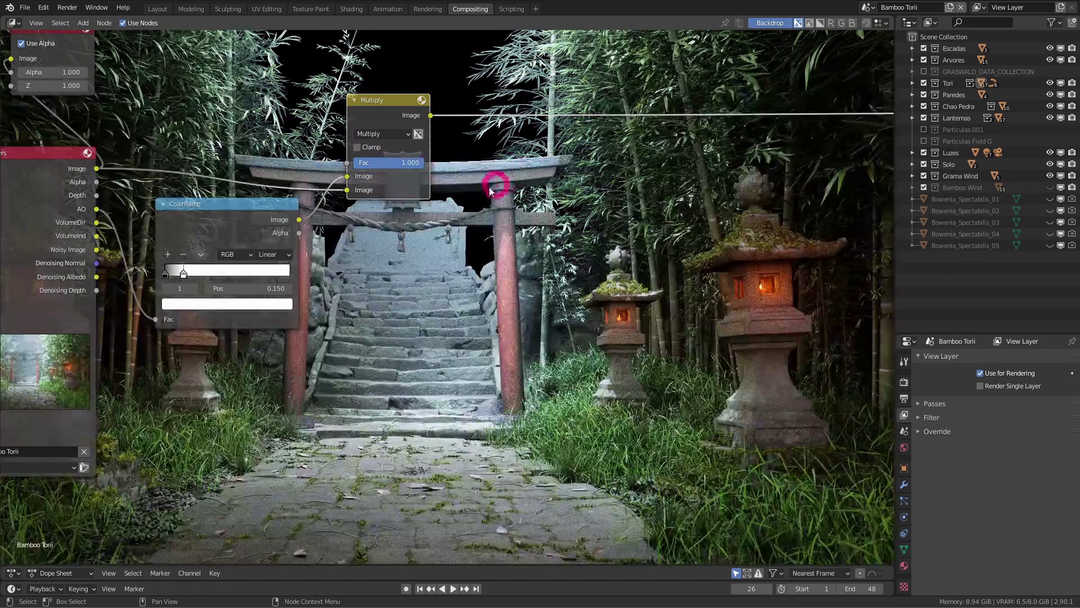
pyautogui.keyDown('ctrl'); pyautogui.keyDown('shift'); pyautogui.click(289, 224); pyautogui.keyUp('shift'); pyautogui.keyUp('ctrl')
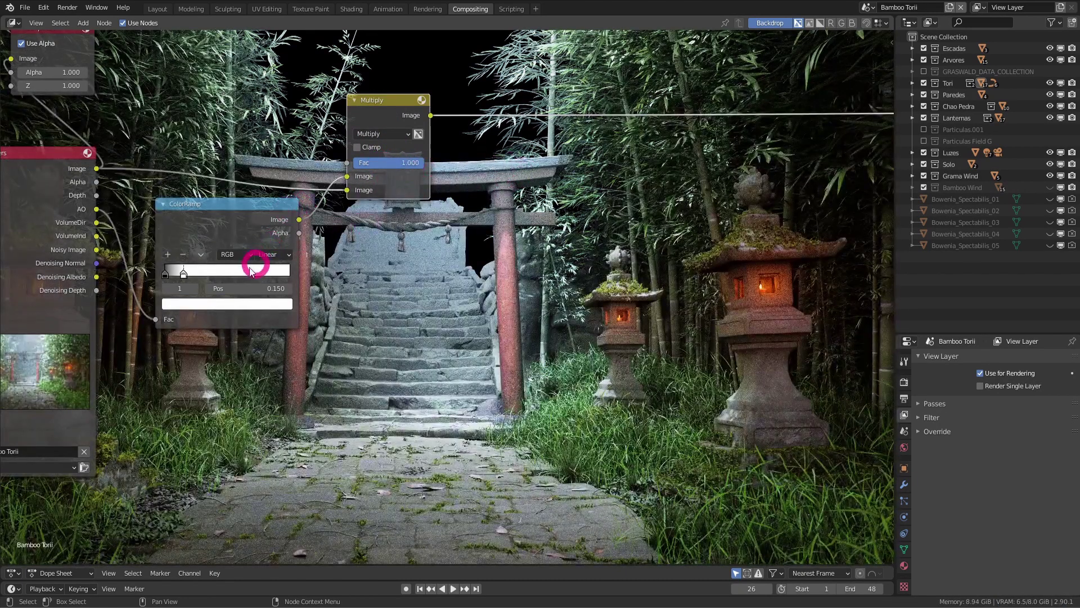
pyautogui.moveTo(184, 274); pyautogui.dragTo(180, 279)
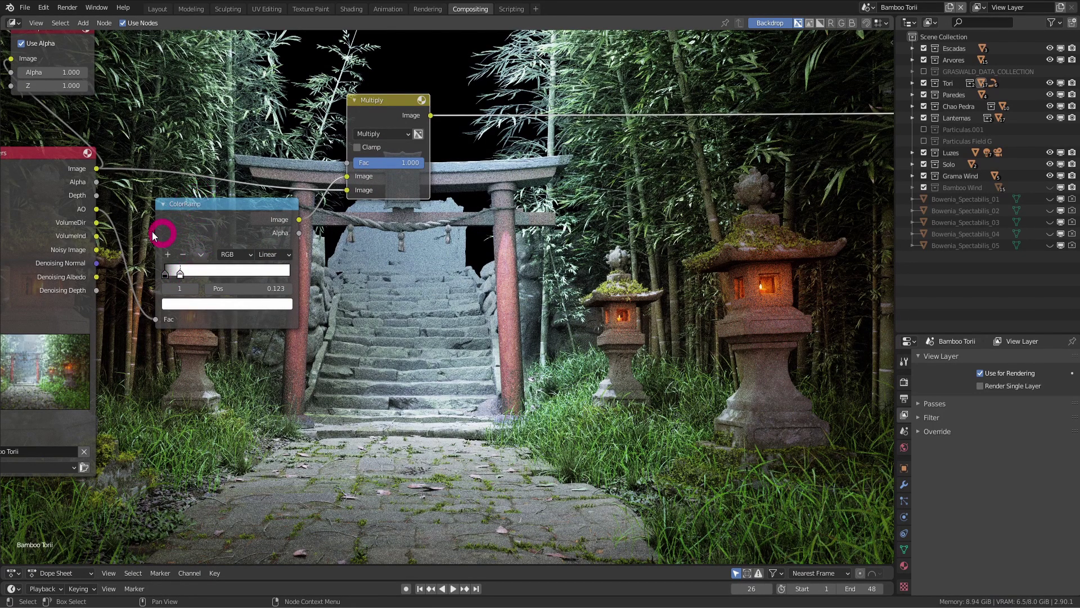
# Glance at the World AO settings, shift the ColorRamp node down-left, and bring up the Add menu
pyautogui.click(902, 446)
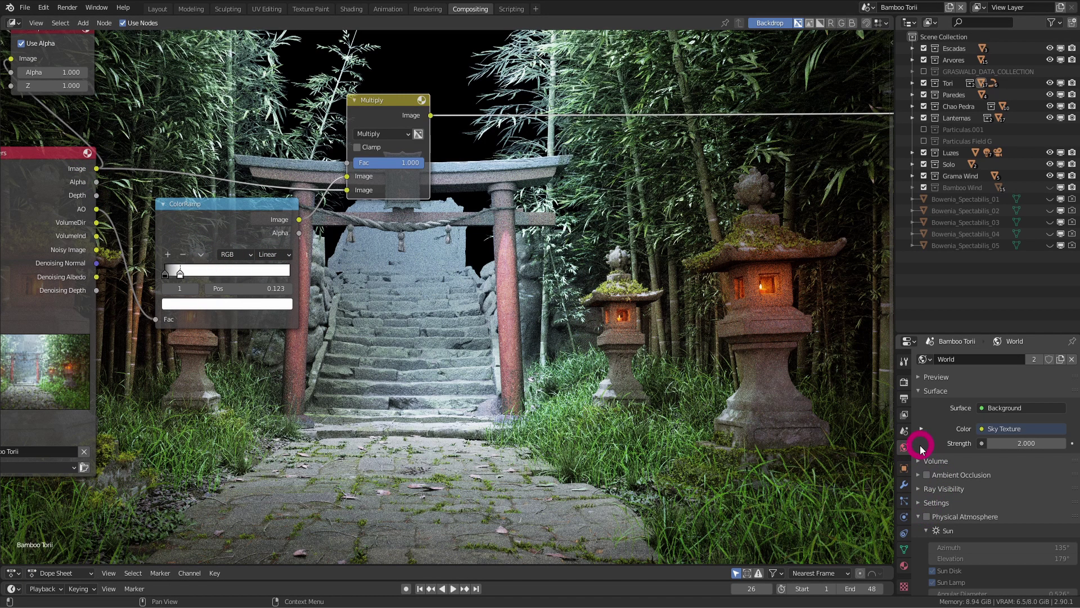
pyautogui.click(920, 476)
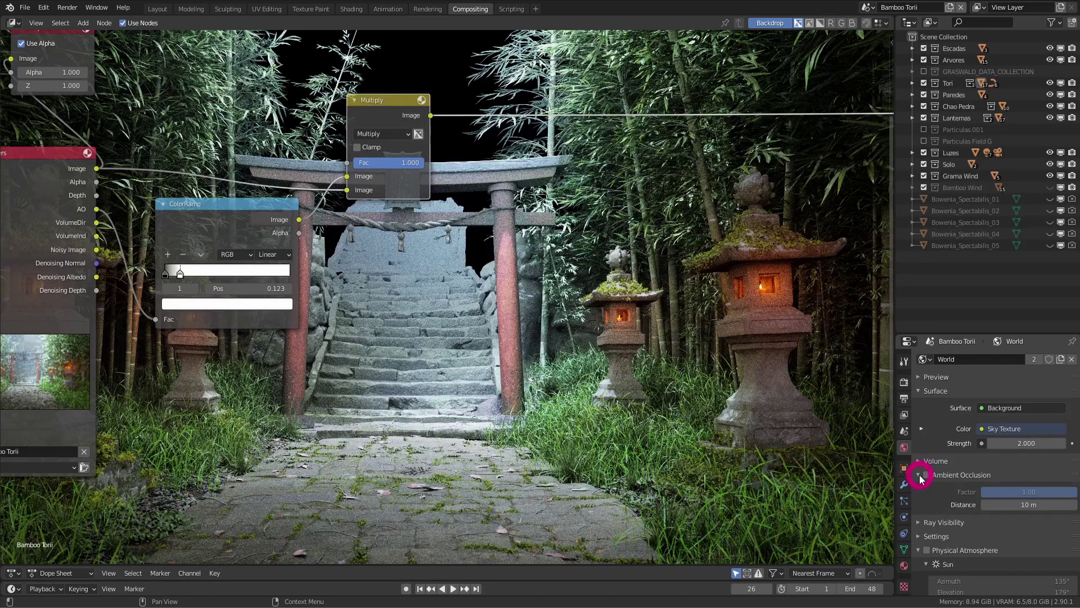
pyautogui.click(919, 475)
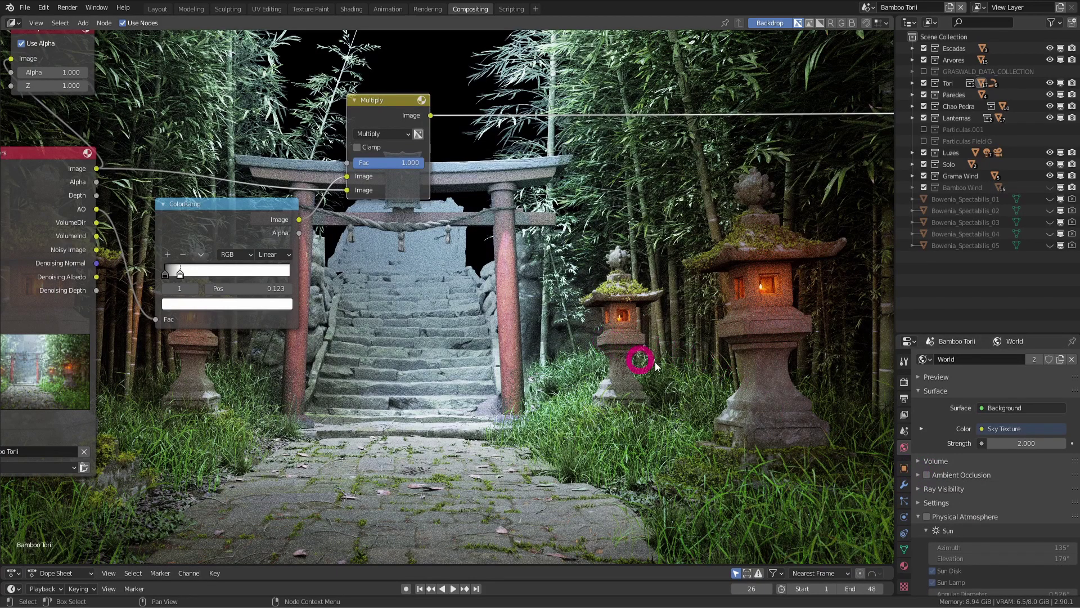
pyautogui.moveTo(221, 227); pyautogui.dragTo(179, 246)
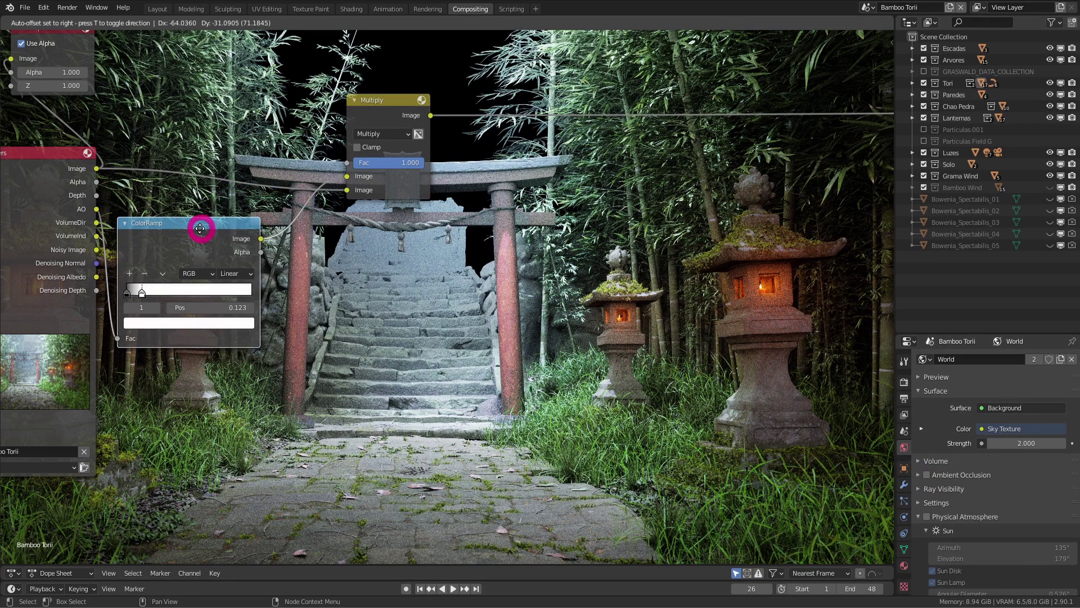
pyautogui.hotkey('shift', 'a')
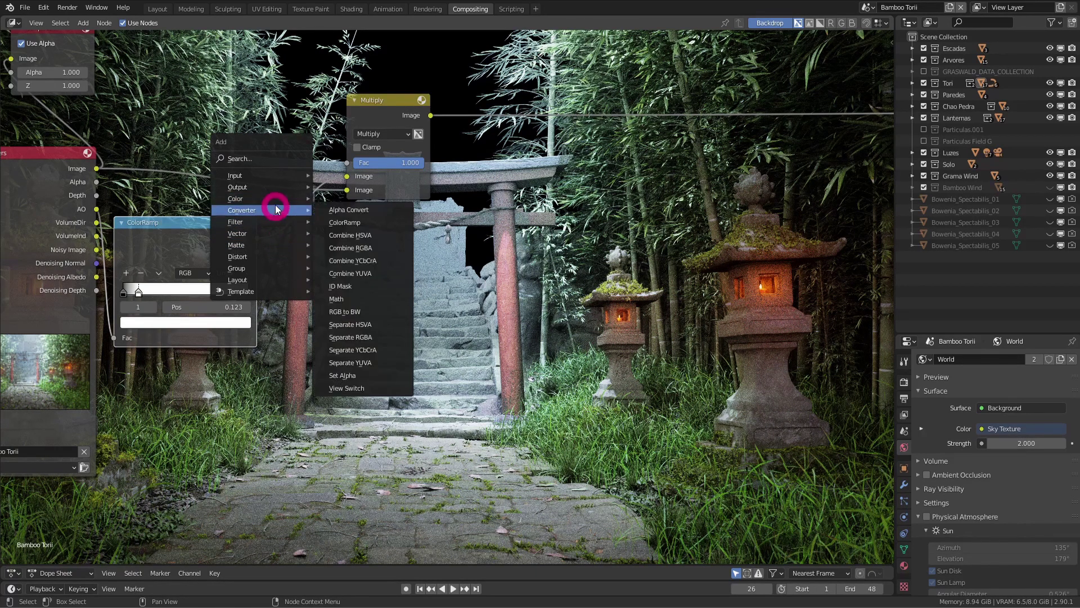
# Insert a Gamma node between ColorRamp and Multiply at 2.2 and preview its output
pyautogui.moveTo(236, 198)
pyautogui.click(335, 246)
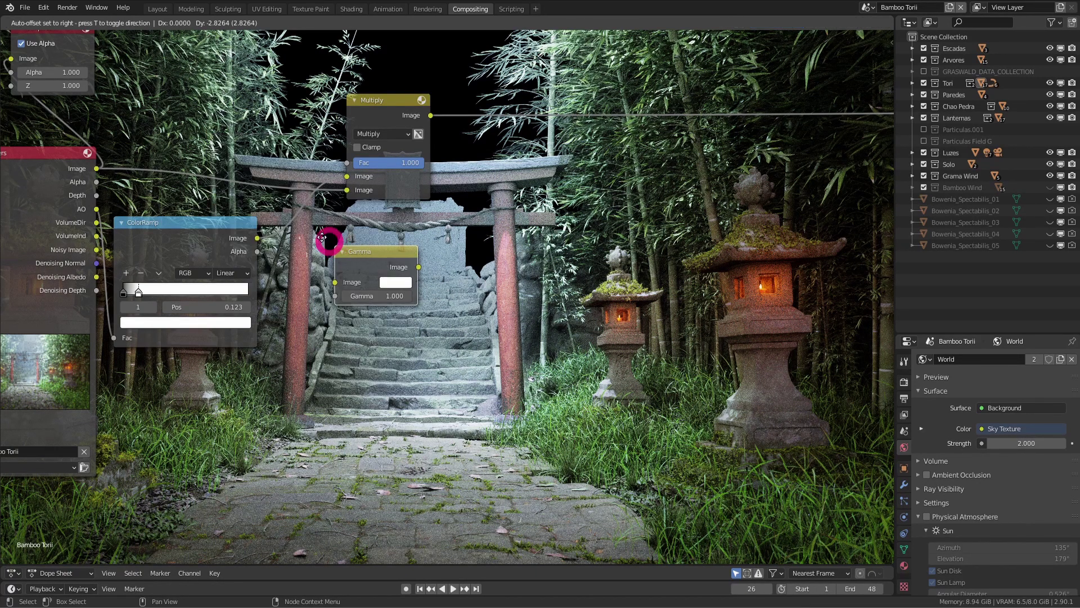
pyautogui.click(337, 242)
pyautogui.click(358, 252)
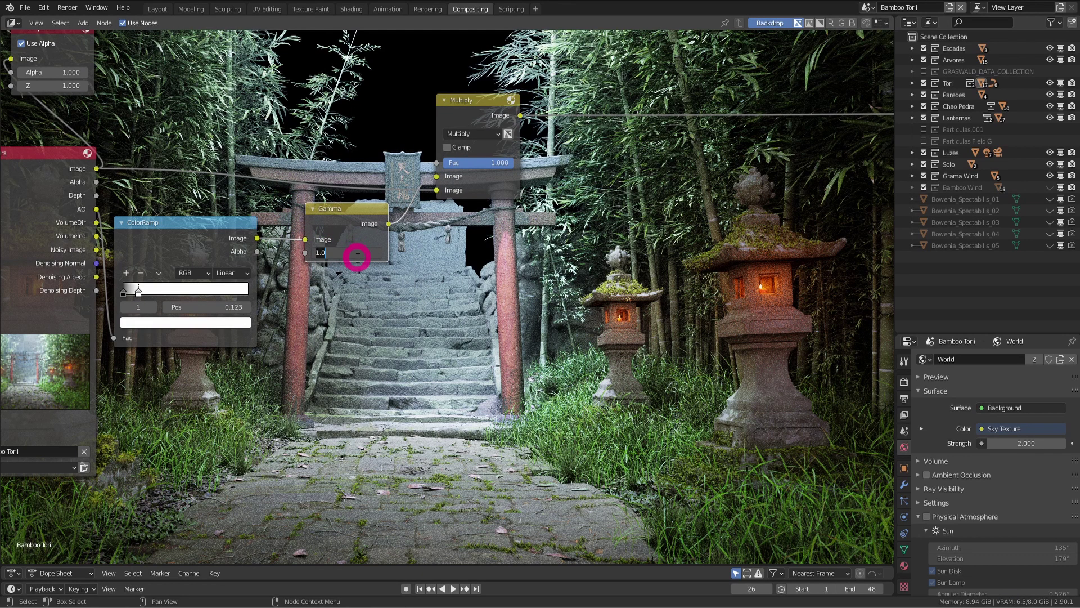
pyautogui.write('2.2')
pyautogui.press('Return')
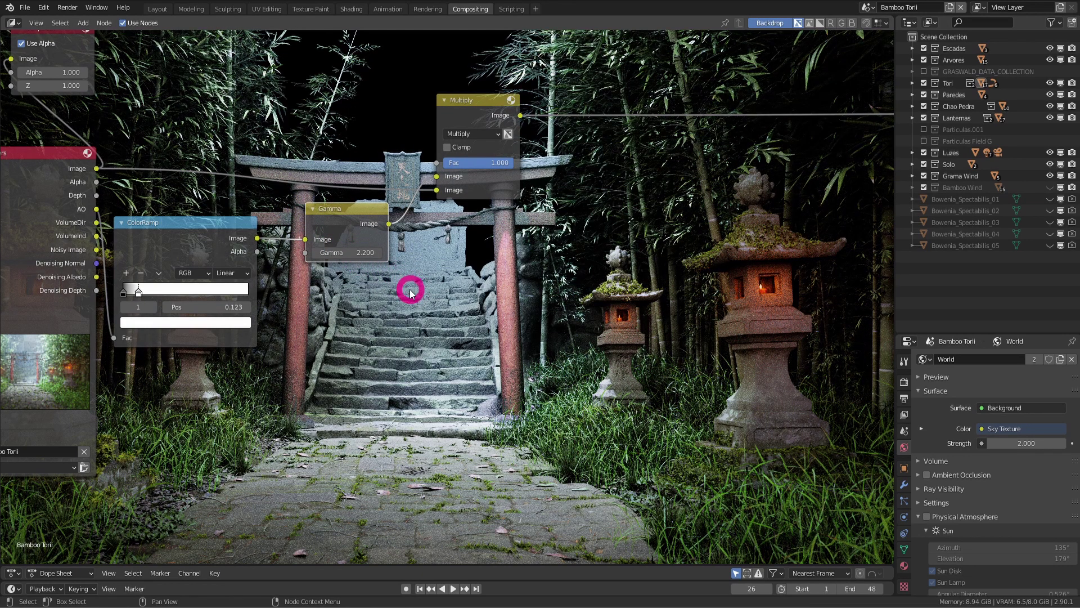
pyautogui.keyDown('ctrl'); pyautogui.keyDown('shift'); pyautogui.click(362, 216); pyautogui.keyUp('shift'); pyautogui.keyUp('ctrl')
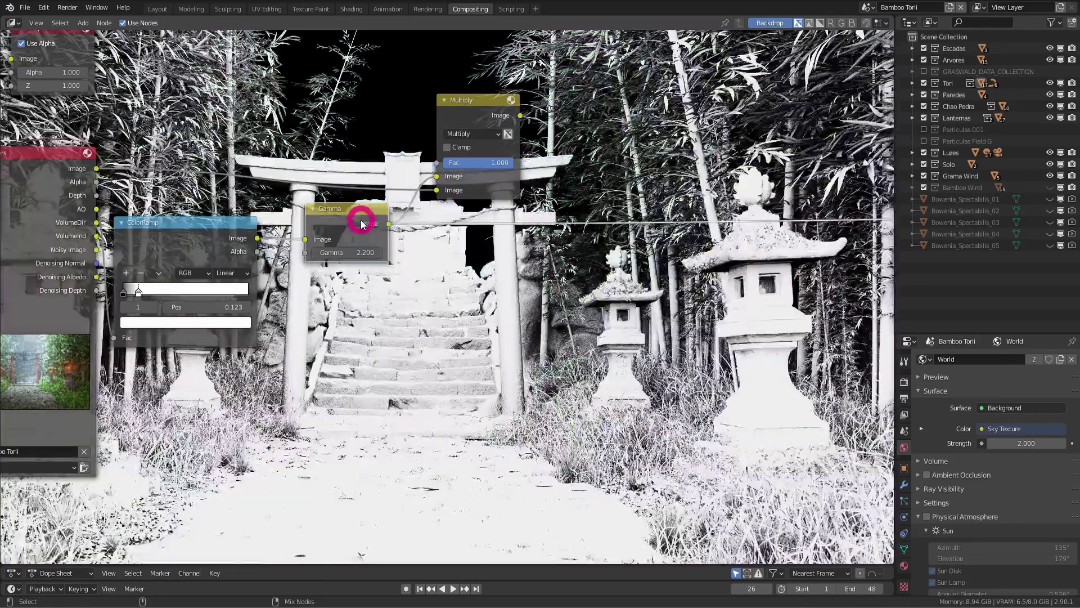
# Change Gamma to 0.456, mute the node, and move the ColorRamp stop to 0.168
pyautogui.click(361, 252)
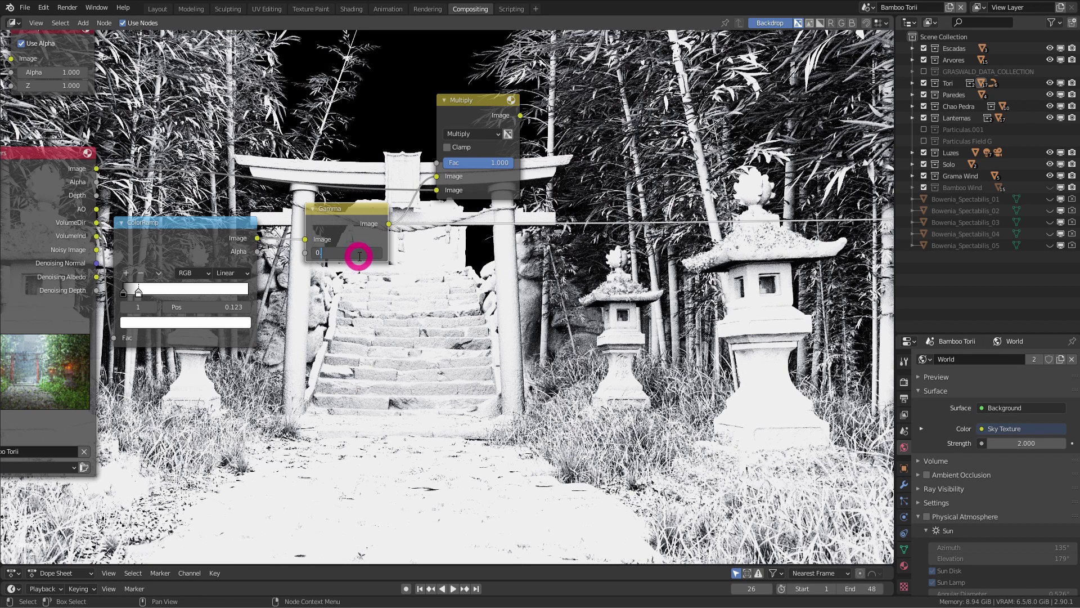
pyautogui.write('.456')
pyautogui.press('Return')
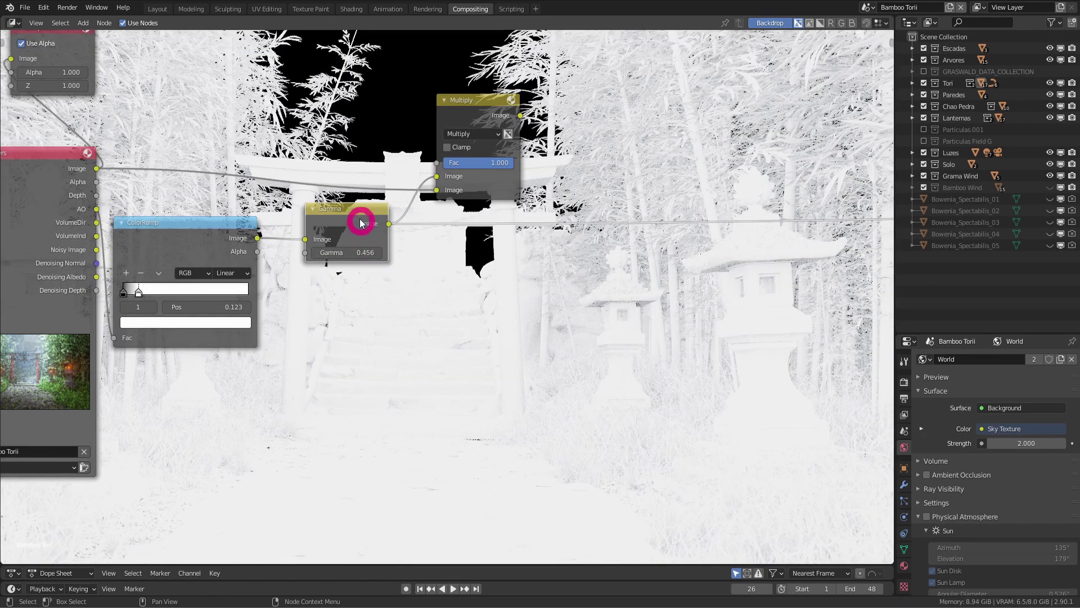
pyautogui.keyDown('ctrl'); pyautogui.keyDown('shift'); pyautogui.click(465, 117); pyautogui.keyUp('shift'); pyautogui.keyUp('ctrl')
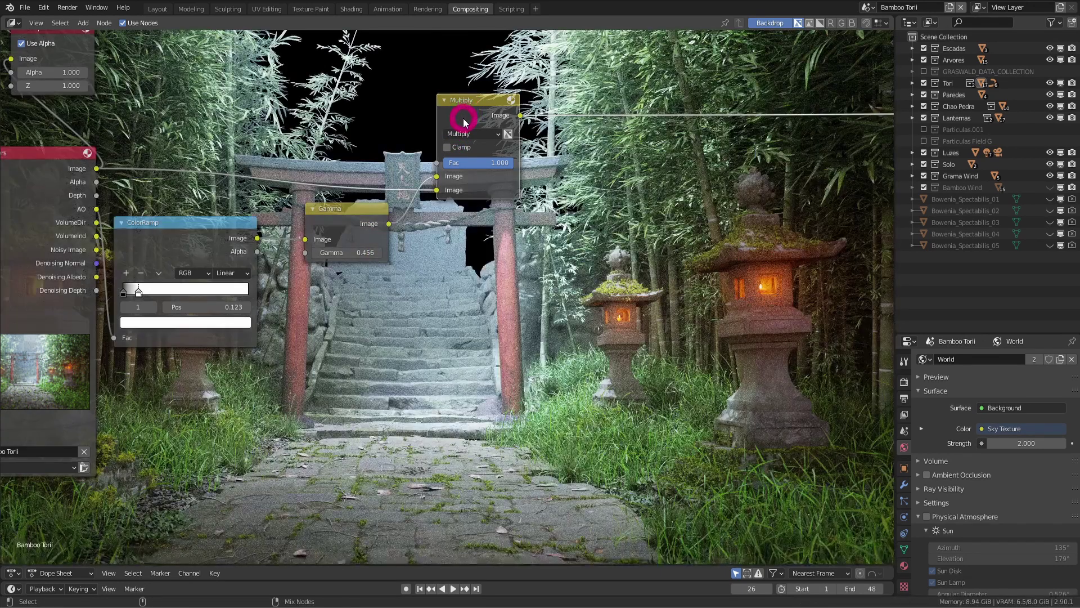
pyautogui.moveTo(359, 226); pyautogui.dragTo(364, 240)
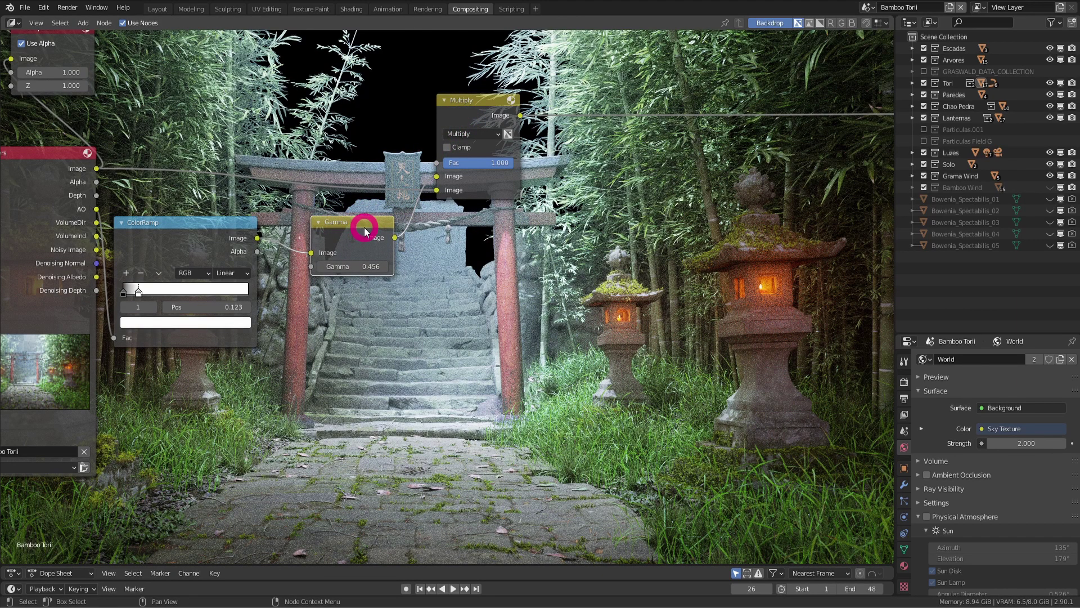
pyautogui.press('m')
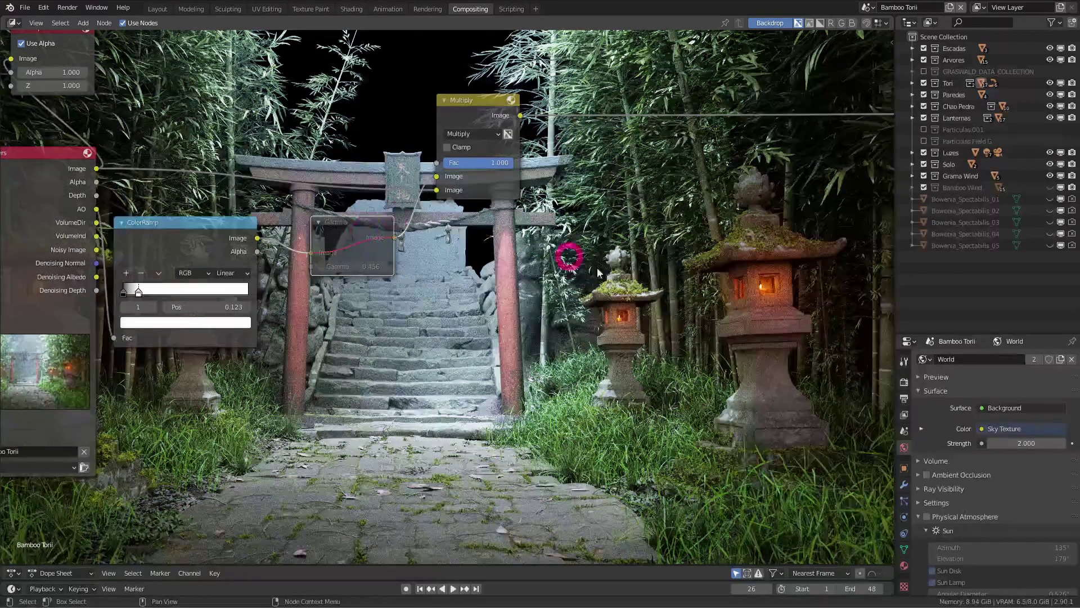
pyautogui.moveTo(141, 295); pyautogui.dragTo(156, 290)
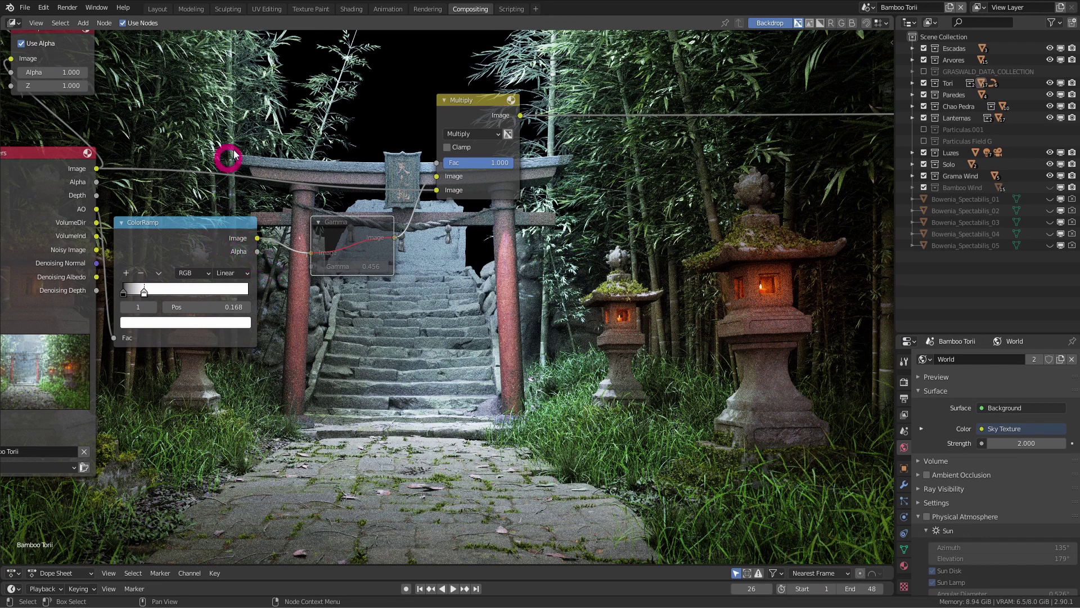
# In Layout, exclude every collection except Lanternas and Luzes
pyautogui.click(162, 10)
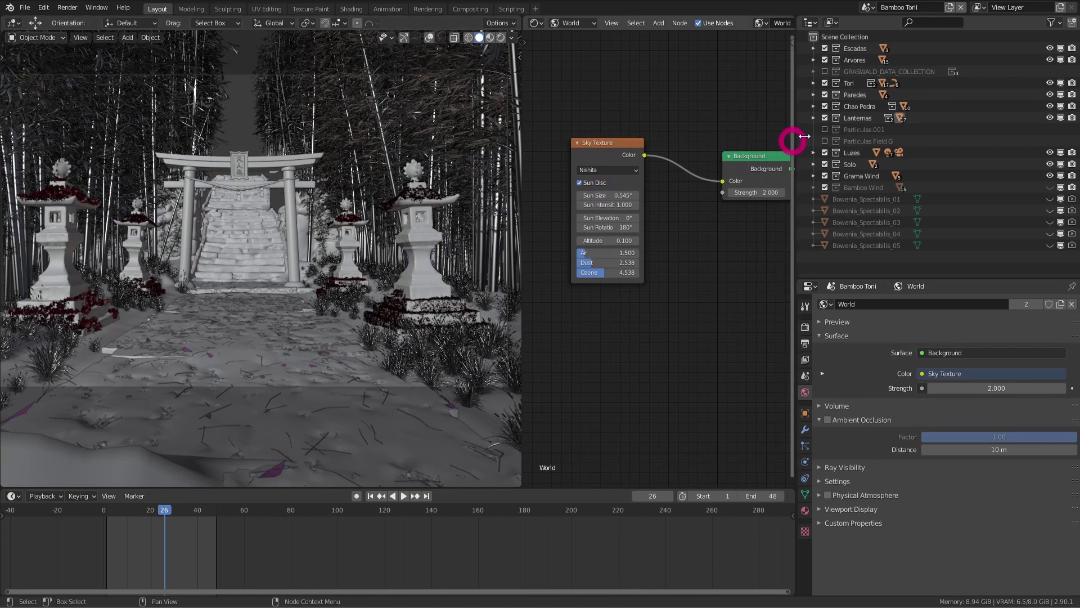
pyautogui.click(824, 164)
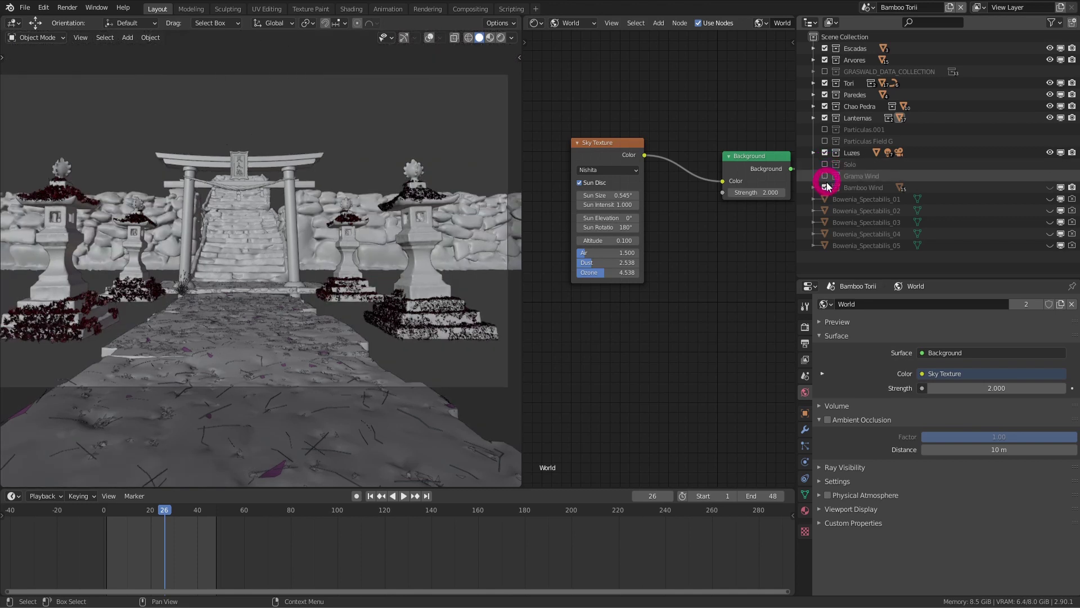
pyautogui.moveTo(825, 108); pyautogui.dragTo(827, 42)
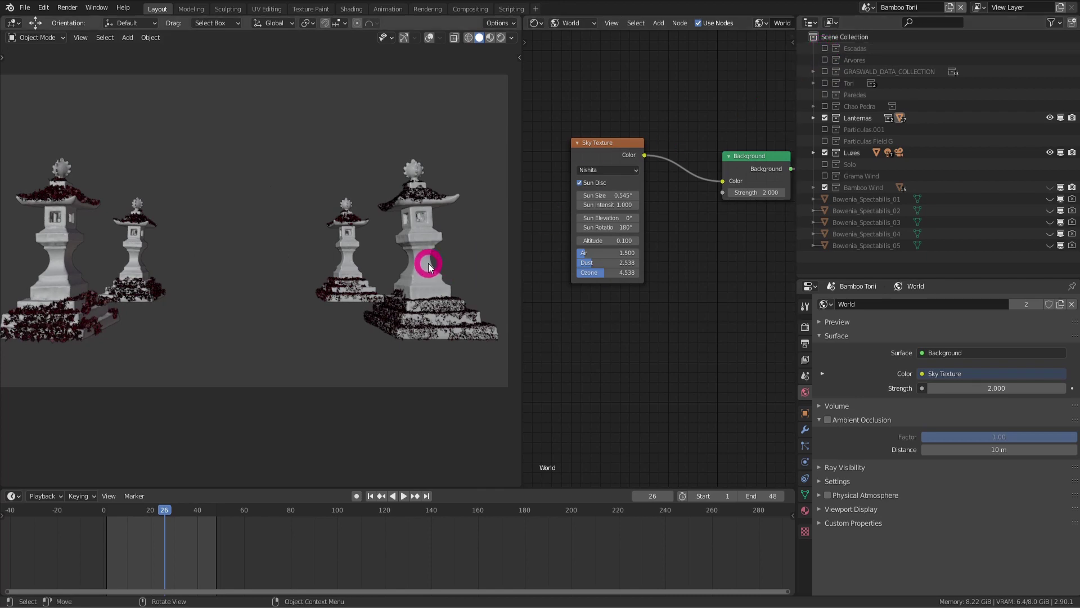
# Frame and orbit to the two stone lanterns and view them with Rendered shading
pyautogui.press('KP_0')
pyautogui.press('`')
pyautogui.click(486, 322)
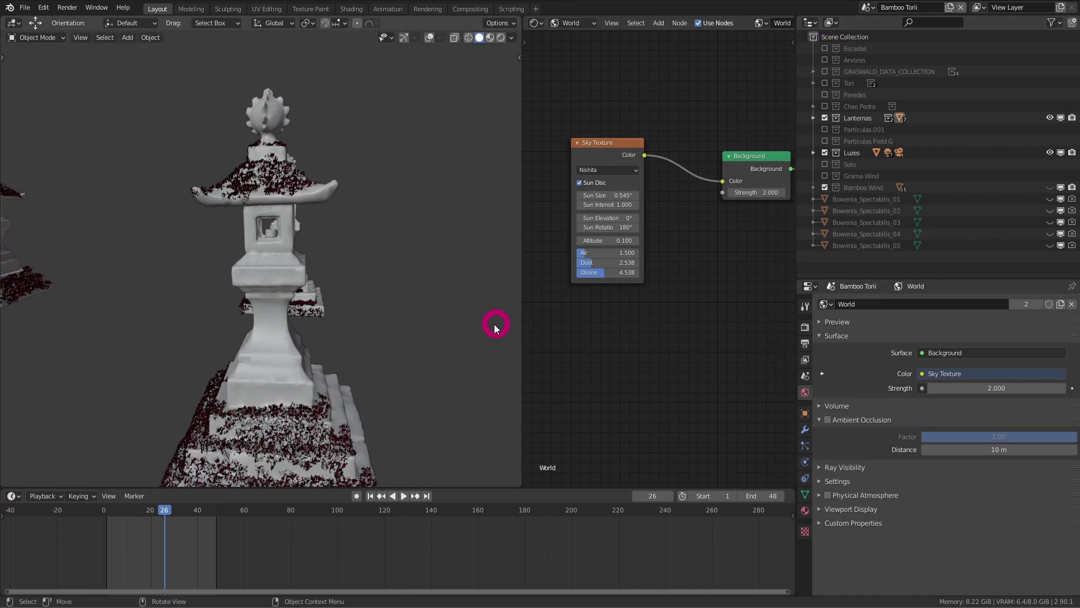
pyautogui.moveTo(494, 323); pyautogui.dragTo(316, 272, button='middle')
pyautogui.scroll(-3, 387, 278)
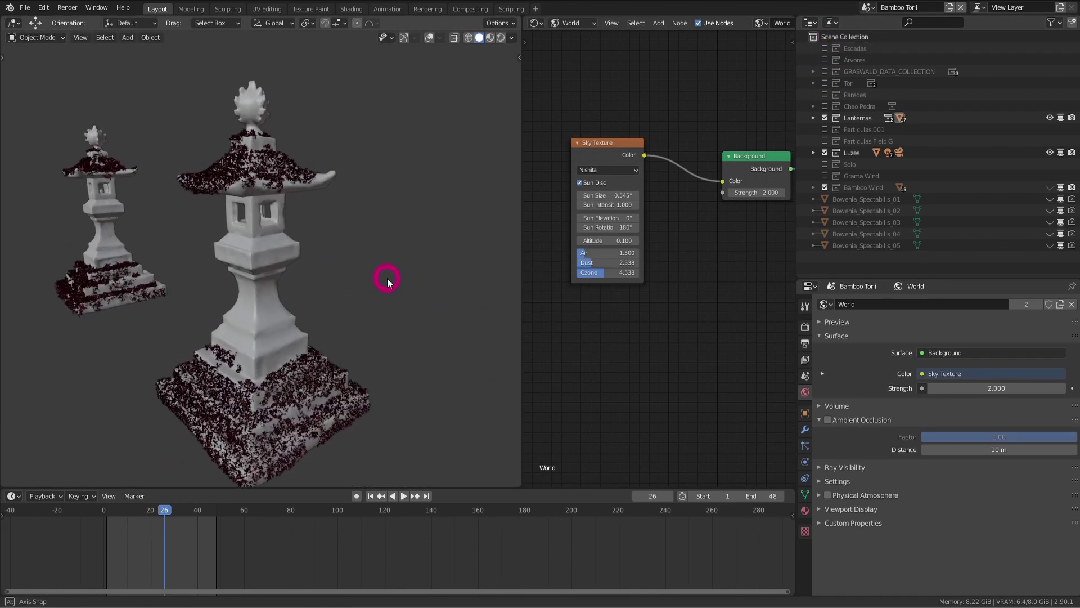
pyautogui.click(501, 37)
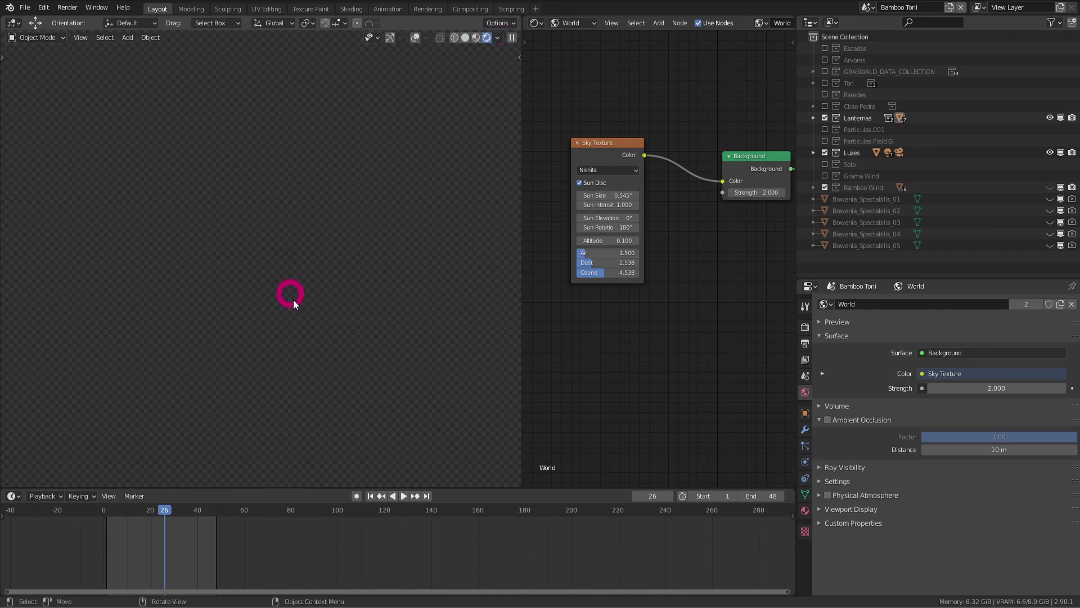
pyautogui.click(255, 281)
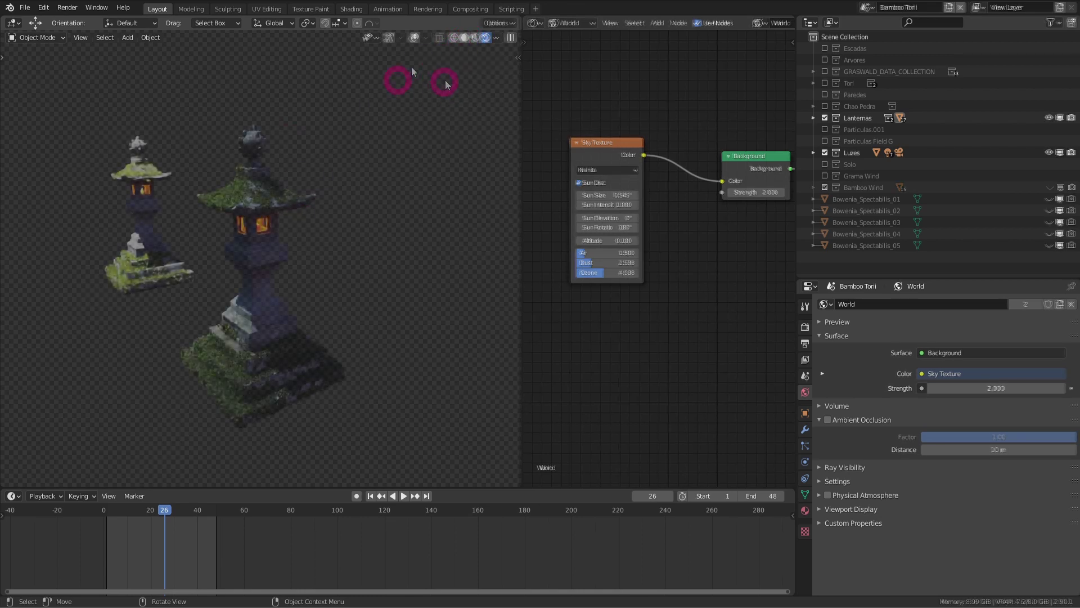
# Show the lantern's material node tree and add an Ambient Occlusion node above the Textures frame
pyautogui.click(577, 26)
pyautogui.click(580, 41)
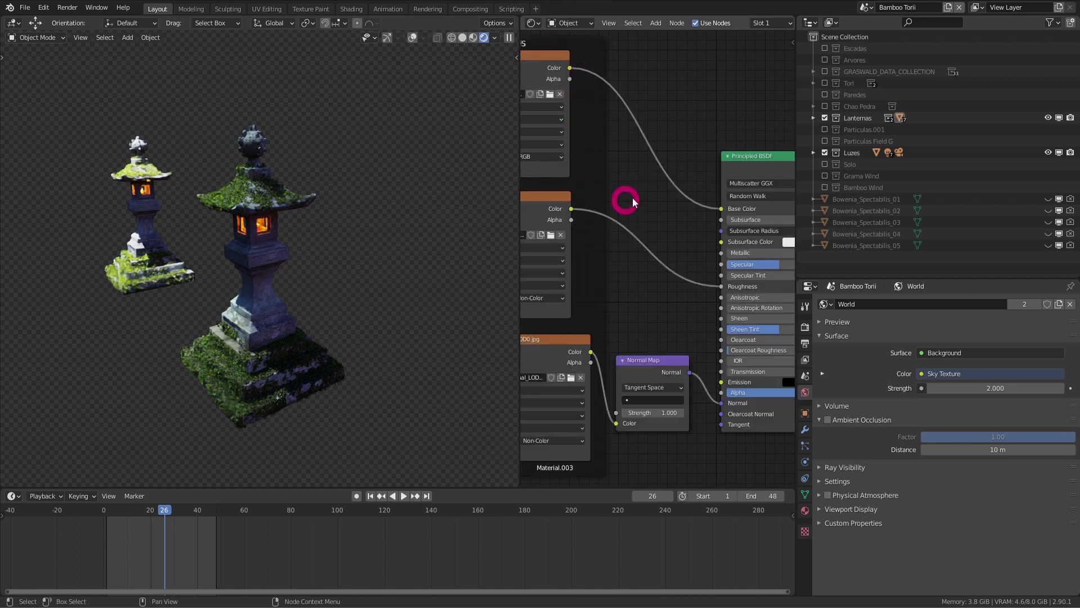
pyautogui.scroll(4, 703, 236)
pyautogui.moveTo(714, 180)
pyautogui.keyDown('ctrl'); pyautogui.mouseDown(button='middle')
pyautogui.moveTo(600, 258)
pyautogui.moveTo(656, 198)
pyautogui.moveTo(675, 140)
pyautogui.moveTo(633, 188)
pyautogui.mouseUp(button='middle'); pyautogui.keyUp('ctrl')
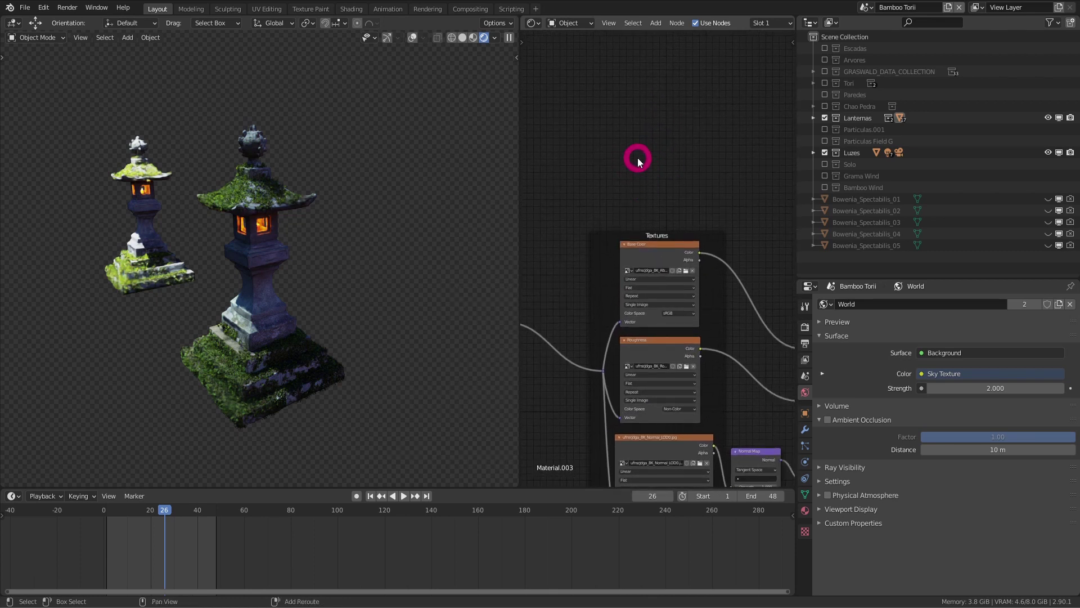
pyautogui.hotkey('shift', 'a')
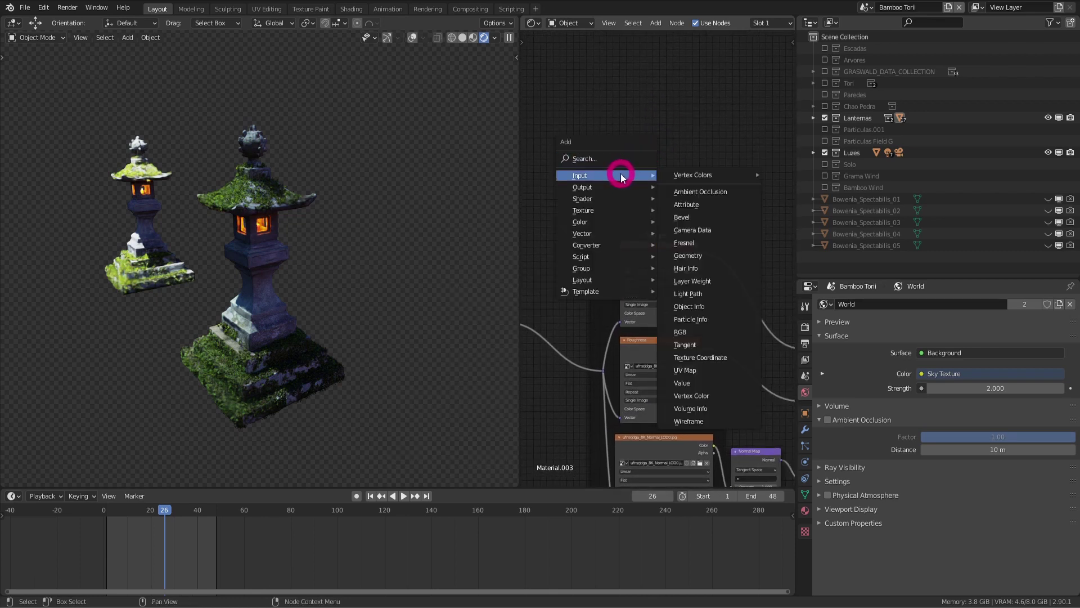
pyautogui.click(699, 192)
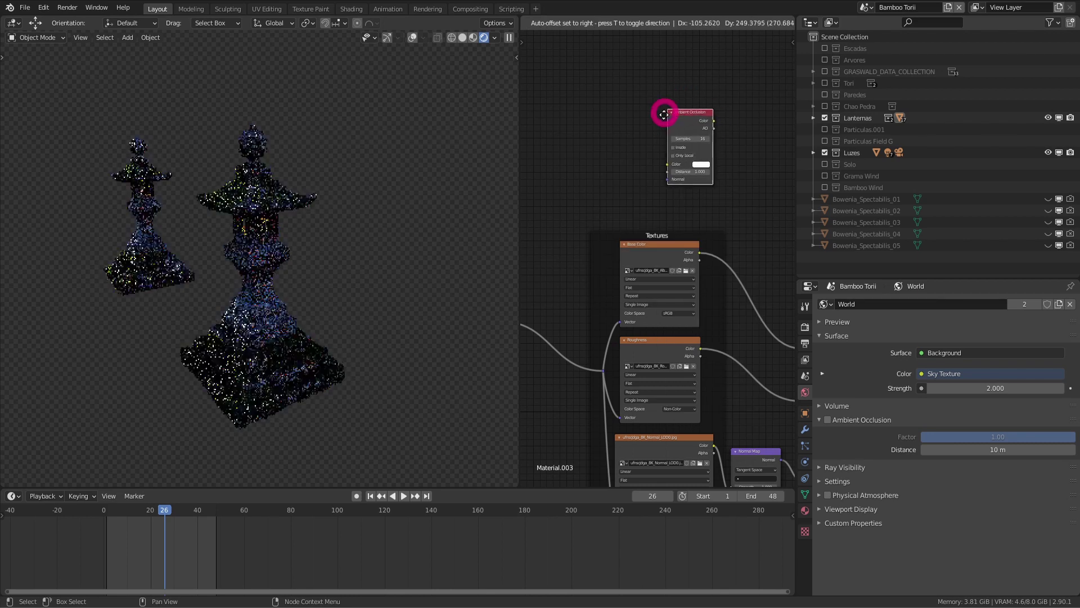
pyautogui.click(662, 144)
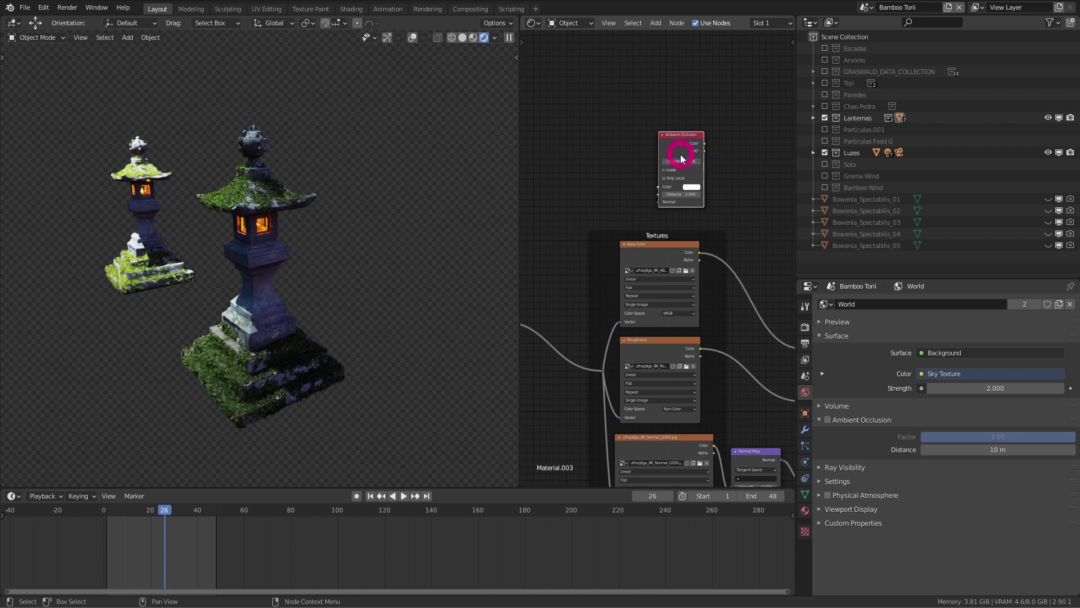
# Reposition the Ambient Occlusion node and preview its output on the lanterns
pyautogui.scroll(1, 719, 108)
pyautogui.scroll(1, 724, 79)
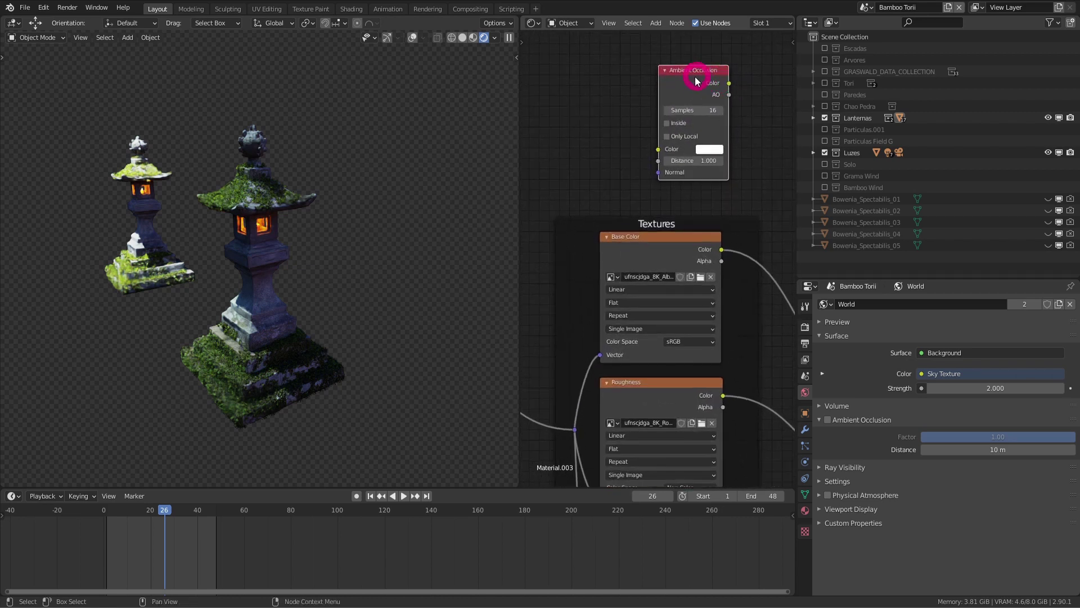
pyautogui.moveTo(699, 72)
pyautogui.mouseDown()
pyautogui.moveTo(682, 91)
pyautogui.moveTo(689, 101)
pyautogui.mouseUp()
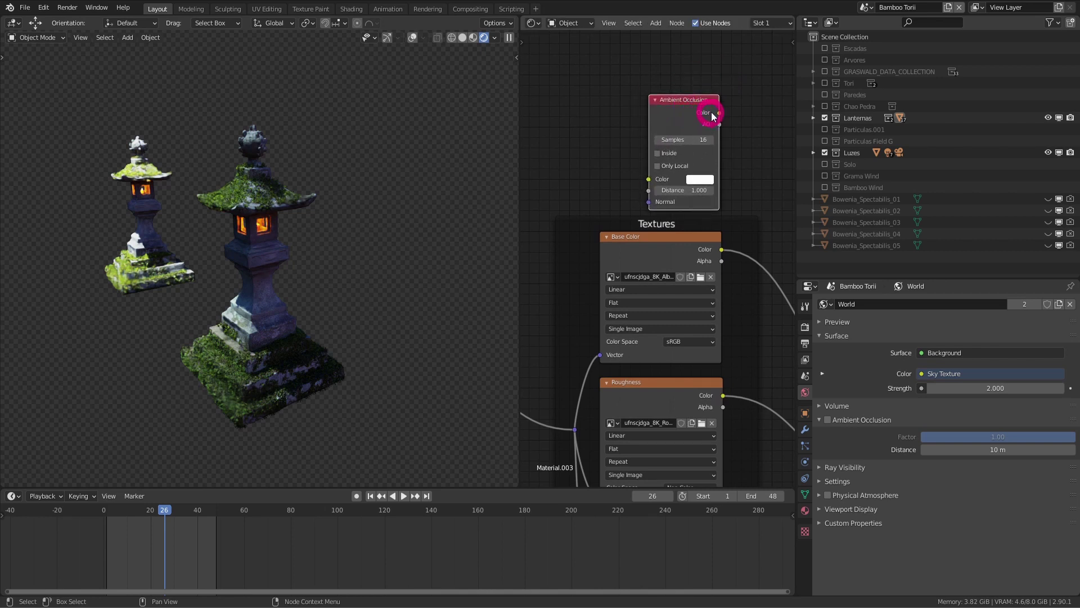
pyautogui.moveTo(736, 145)
pyautogui.mouseDown(button='middle')
pyautogui.moveTo(706, 163)
pyautogui.moveTo(670, 123)
pyautogui.mouseUp(button='middle')
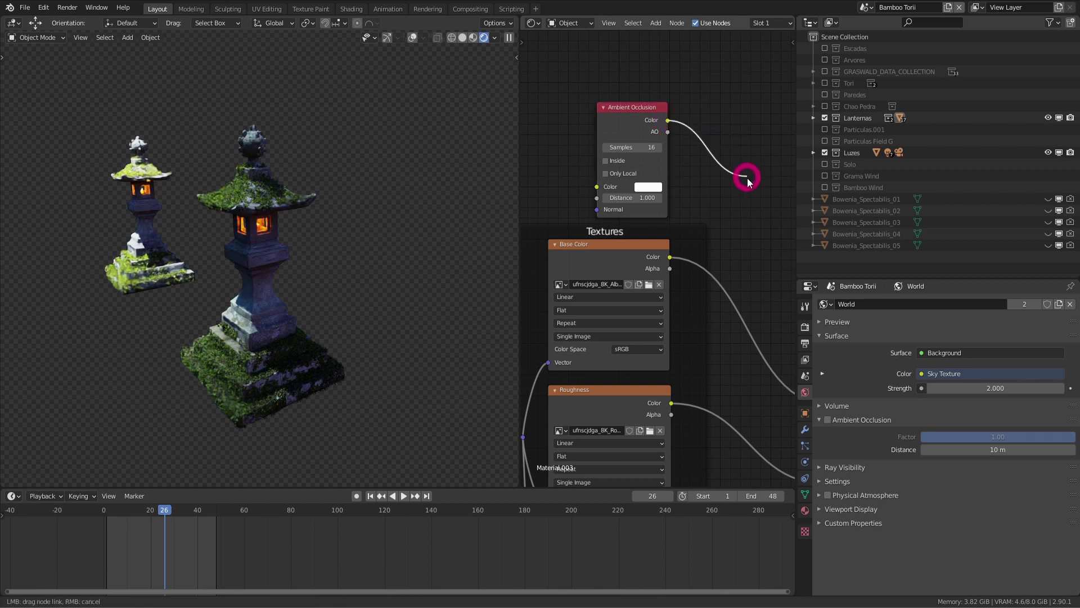
pyautogui.moveTo(668, 120); pyautogui.dragTo(748, 180)
pyautogui.click(626, 137)
pyautogui.moveTo(626, 137); pyautogui.dragTo(658, 107)
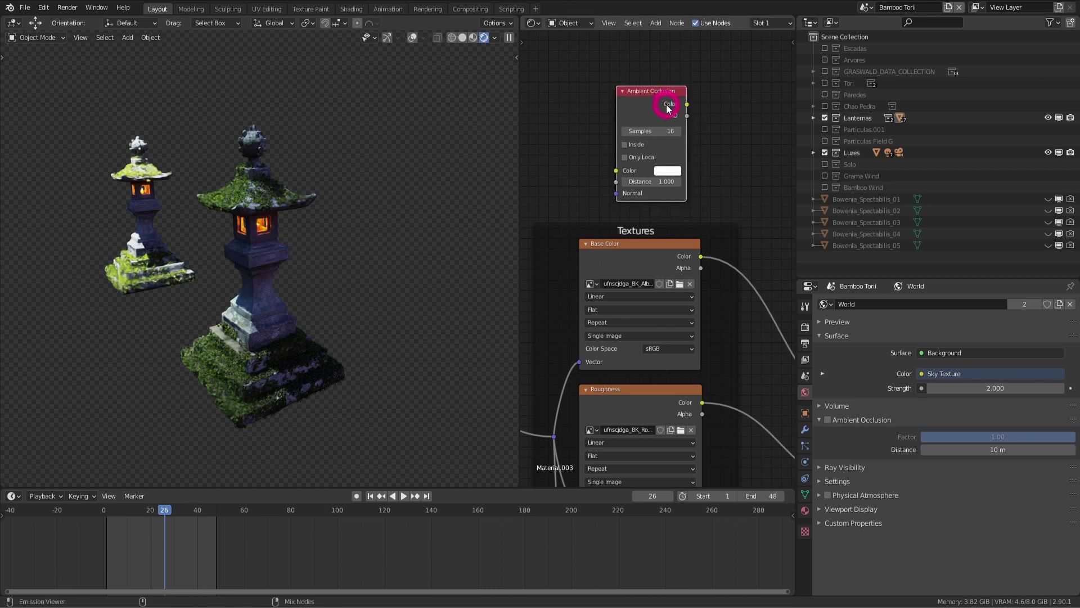
pyautogui.keyDown('ctrl'); pyautogui.keyDown('shift'); pyautogui.click(667, 113); pyautogui.keyUp('shift'); pyautogui.keyUp('ctrl')
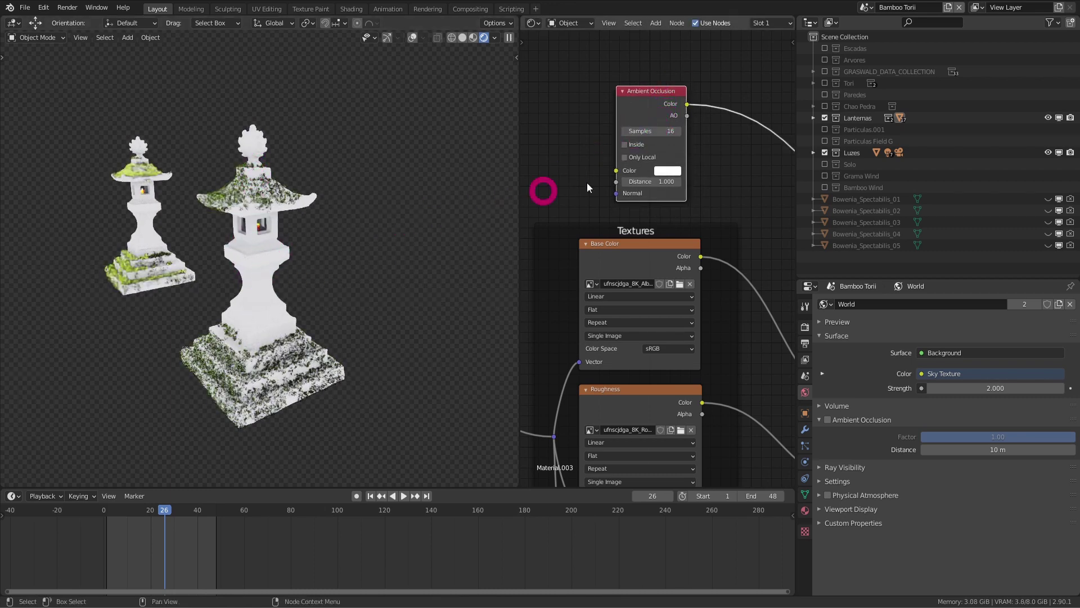
# Preview the Base Color texture, then join the occlusion colour to it in a new Mix node
pyautogui.moveTo(545, 190)
pyautogui.keyDown('ctrl'); pyautogui.mouseDown(button='middle')
pyautogui.moveTo(700, 197)
pyautogui.moveTo(615, 235)
pyautogui.mouseUp(button='middle'); pyautogui.keyUp('ctrl')
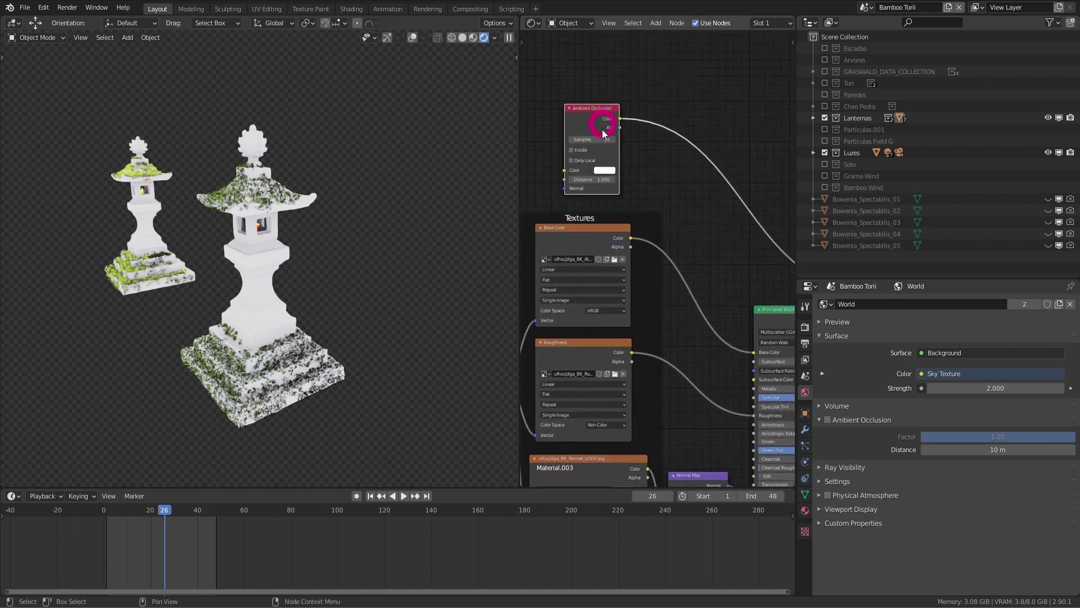
pyautogui.keyDown('ctrl'); pyautogui.keyDown('shift'); pyautogui.click(606, 239); pyautogui.keyUp('shift'); pyautogui.keyUp('ctrl')
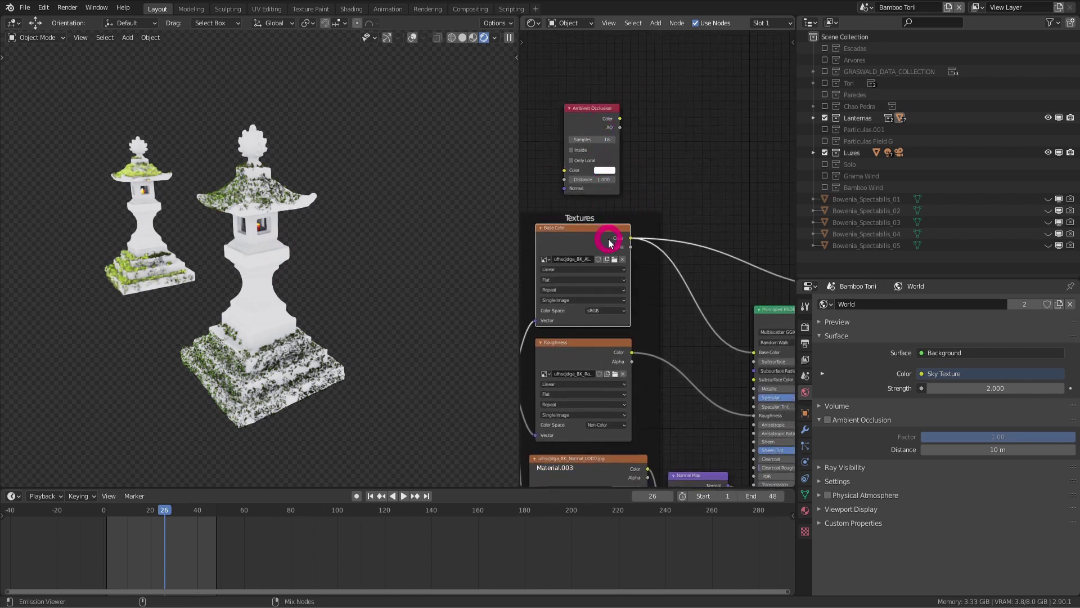
pyautogui.scroll(1, 621, 194)
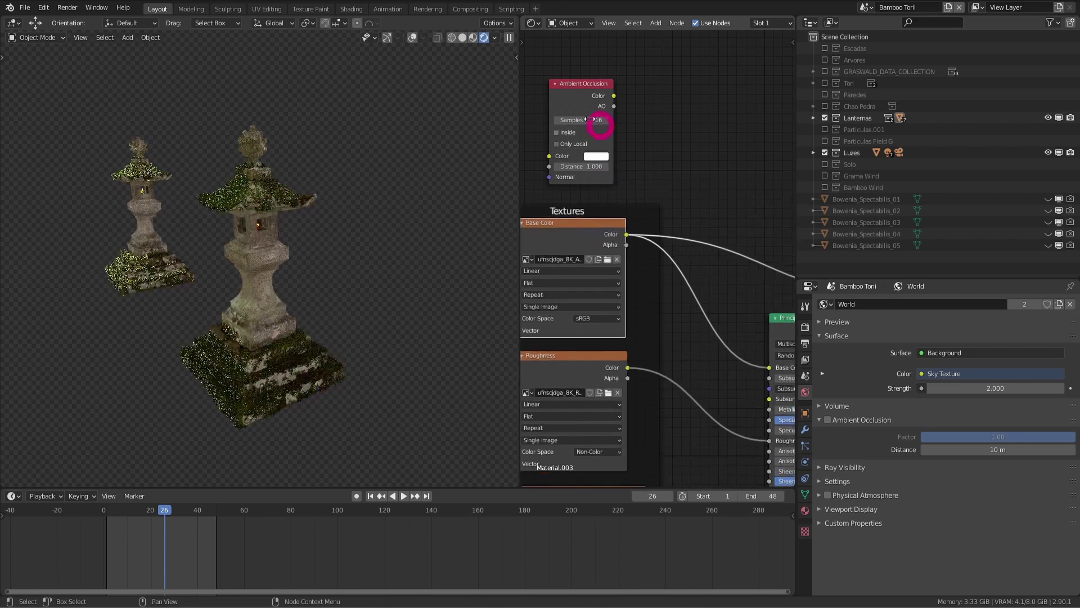
pyautogui.keyDown('ctrl'); pyautogui.keyDown('shift'); pyautogui.moveTo(589, 98); pyautogui.dragTo(613, 243, button='right'); pyautogui.keyUp('shift'); pyautogui.keyUp('ctrl')
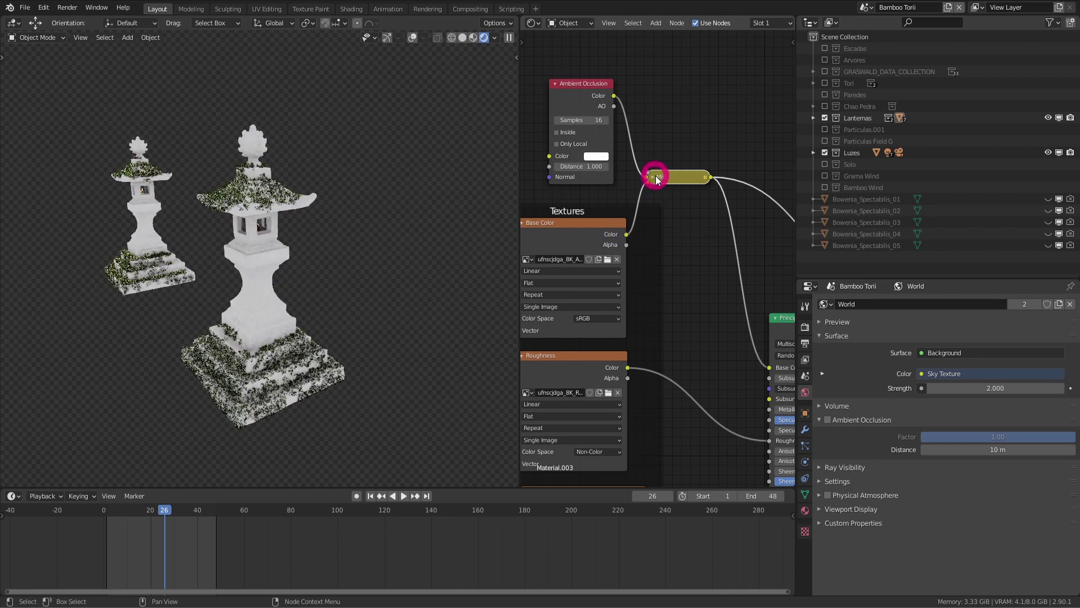
# Expand the Mix node, set its blend mode to Multiply, and raise Fac to 1.000
pyautogui.click(653, 177)
pyautogui.moveTo(663, 181); pyautogui.dragTo(683, 115)
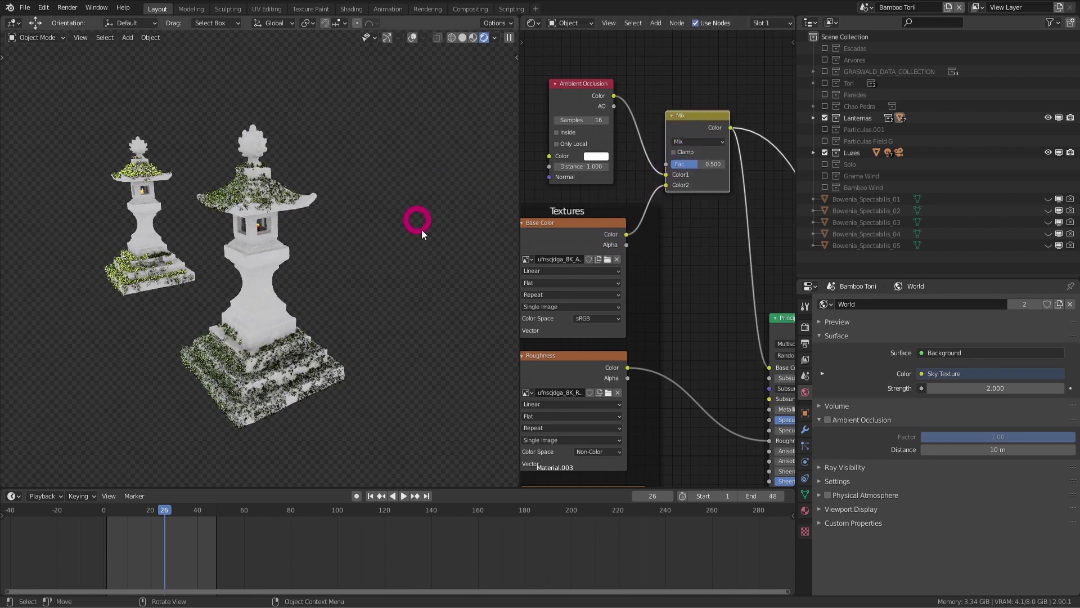
pyautogui.scroll(3, 673, 90)
pyautogui.scroll(-1, 661, 121)
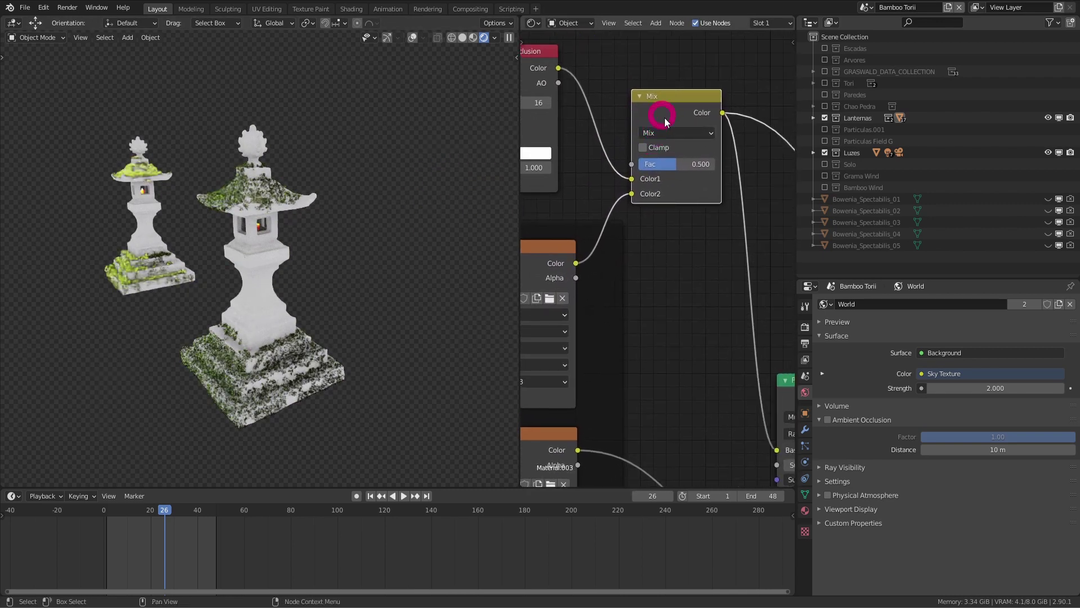
pyautogui.click(673, 133)
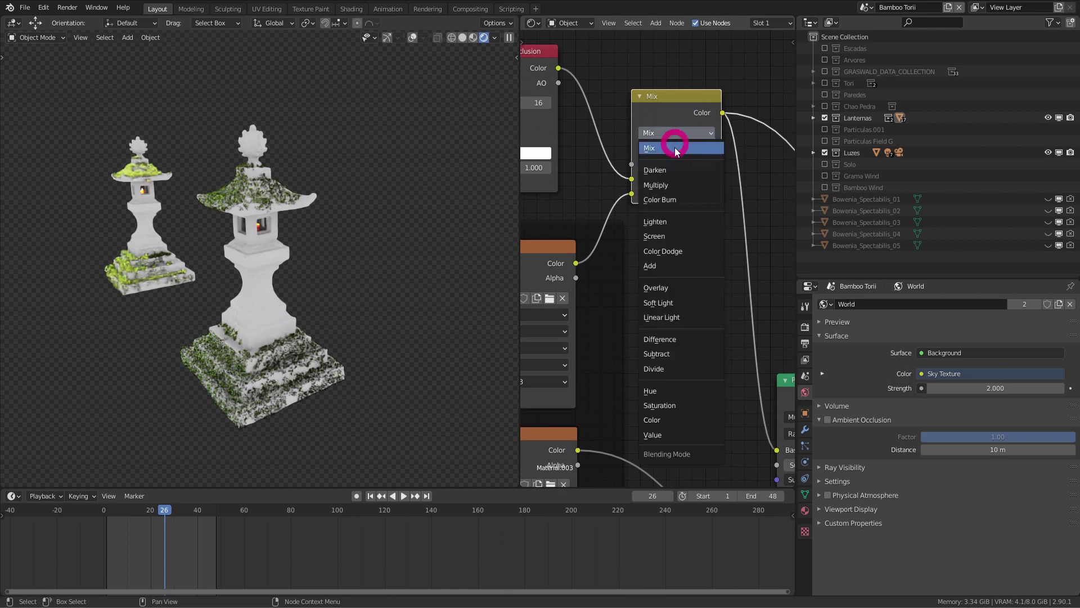
pyautogui.click(675, 184)
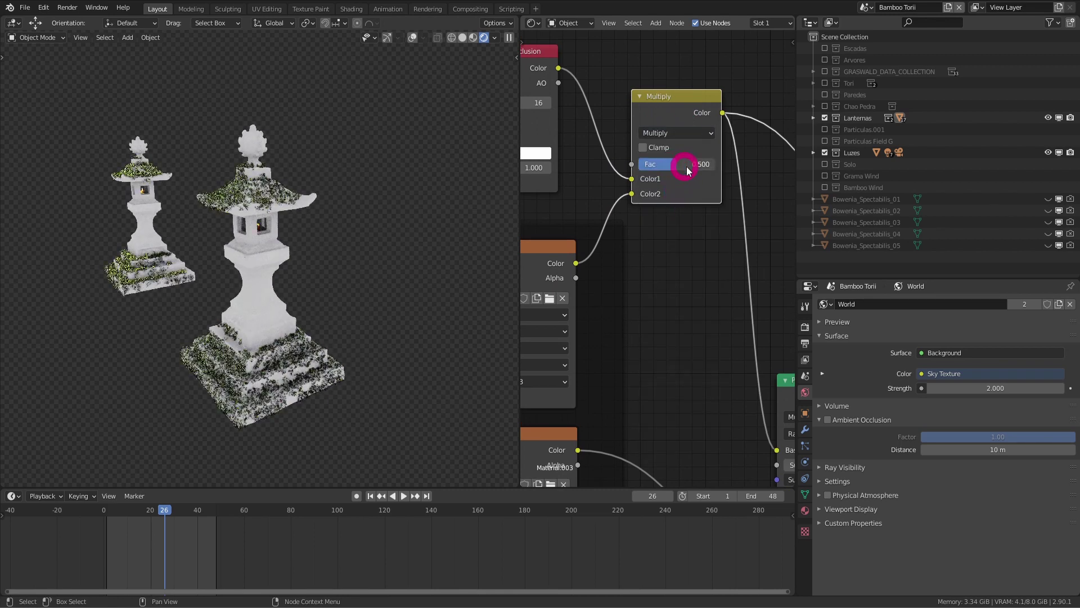
pyautogui.moveTo(686, 170); pyautogui.dragTo(722, 172)
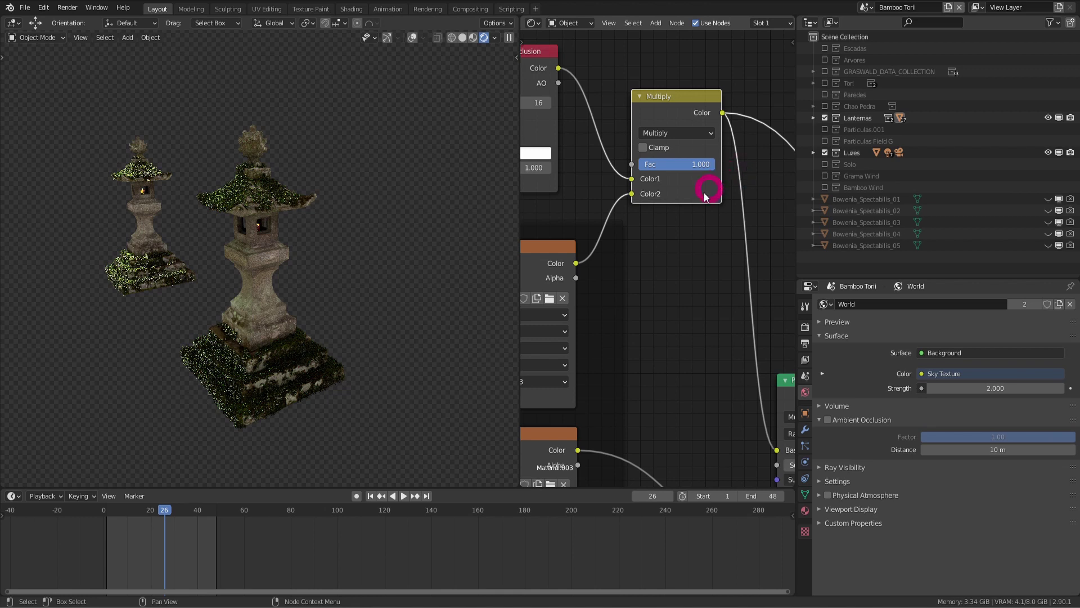
# Preview the Base Color, Multiply and raw occlusion, testing AO Distance but keeping it at 1.000
pyautogui.keyDown('ctrl'); pyautogui.keyDown('shift'); pyautogui.click(573, 269); pyautogui.keyUp('shift'); pyautogui.keyUp('ctrl')
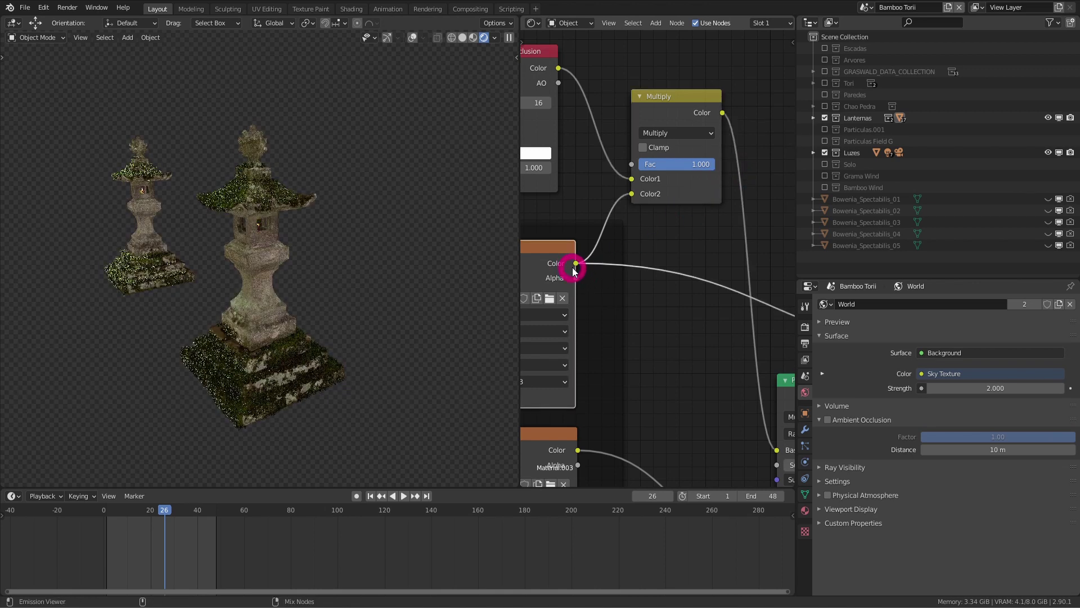
pyautogui.moveTo(644, 168); pyautogui.dragTo(655, 164)
pyautogui.keyDown('ctrl'); pyautogui.keyDown('shift'); pyautogui.click(697, 106); pyautogui.keyUp('shift'); pyautogui.keyUp('ctrl')
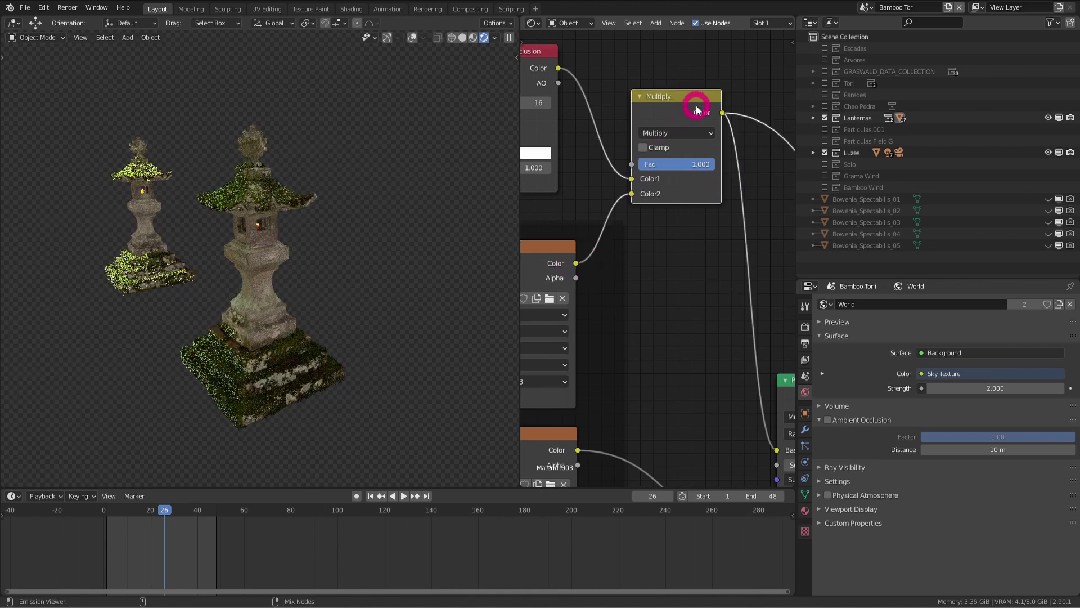
pyautogui.moveTo(686, 131); pyautogui.dragTo(735, 150, button='middle')
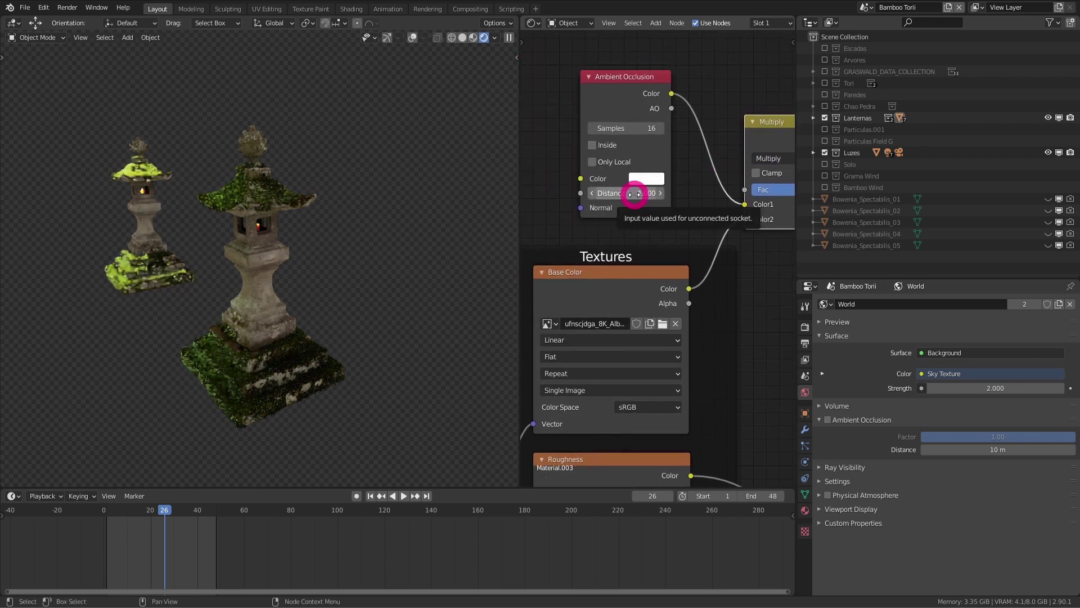
pyautogui.moveTo(635, 193)
pyautogui.mouseDown()
pyautogui.moveTo(707, 202)
pyautogui.moveTo(646, 188)
pyautogui.mouseUp()
pyautogui.press('Escape')
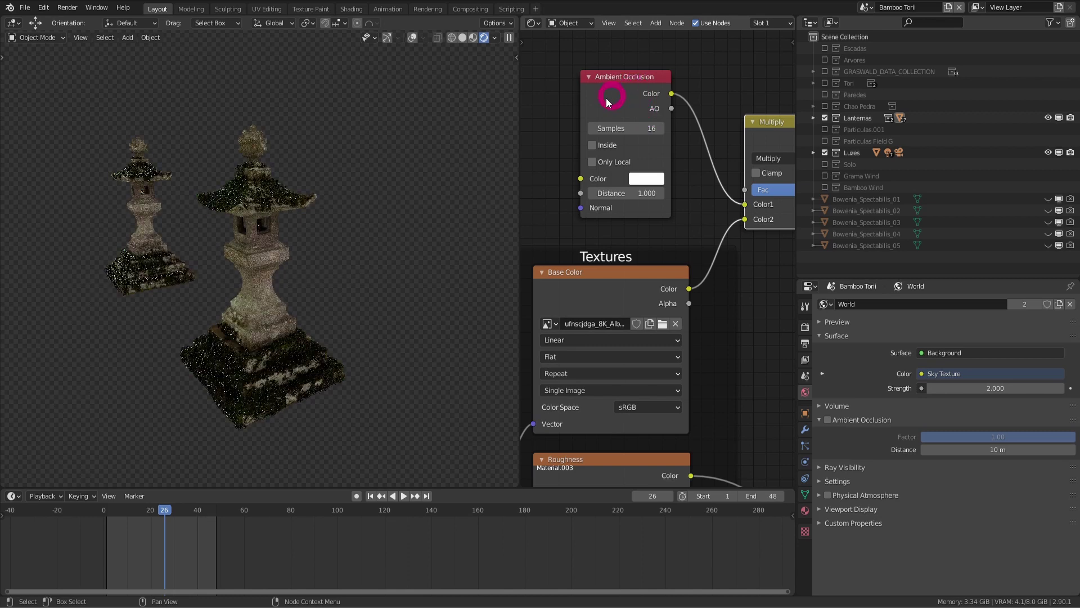
pyautogui.moveTo(608, 102); pyautogui.dragTo(518, 118)
pyautogui.keyDown('ctrl'); pyautogui.keyDown('shift'); pyautogui.click(562, 116); pyautogui.keyUp('shift'); pyautogui.keyUp('ctrl')
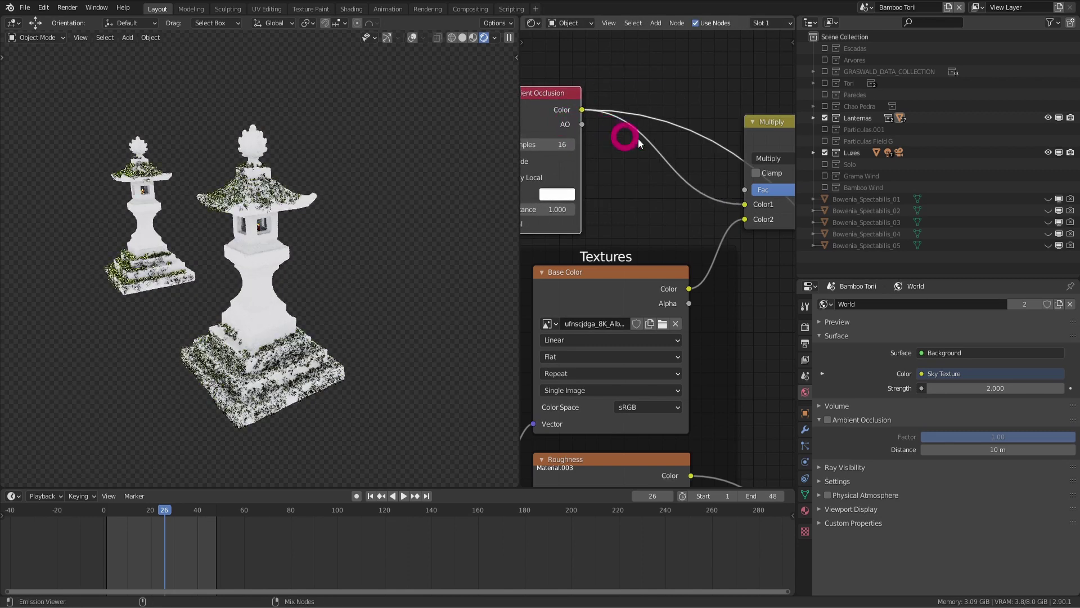
pyautogui.keyDown('ctrl'); pyautogui.keyDown('shift'); pyautogui.click(768, 135); pyautogui.keyUp('shift'); pyautogui.keyUp('ctrl')
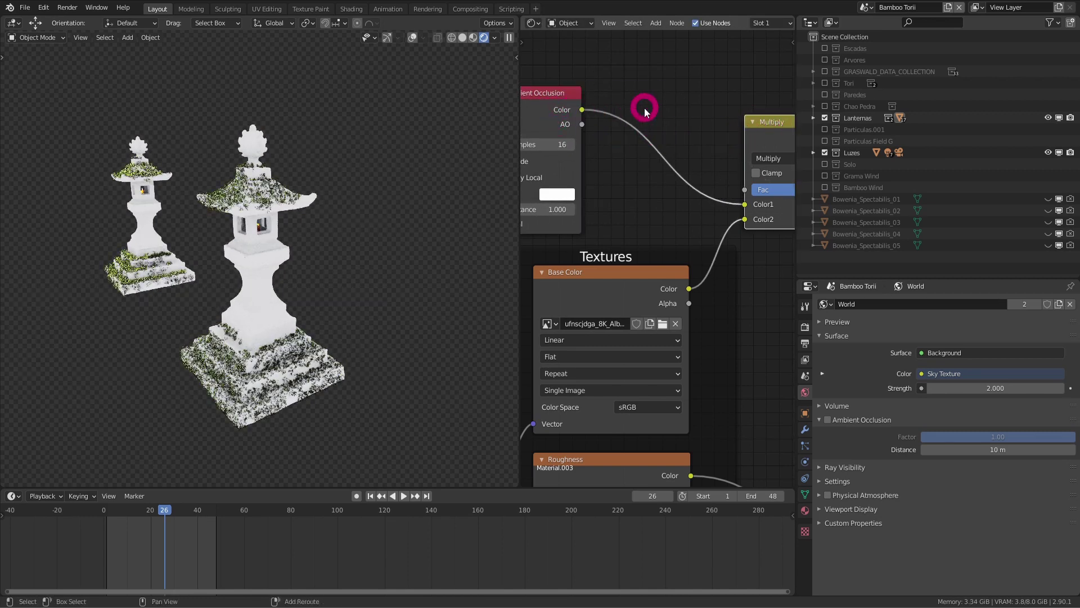
# Insert a ColorRamp on the occlusion link, with the black stop at 0.377 and the white stop at 0.700
pyautogui.hotkey('shift', 'a')
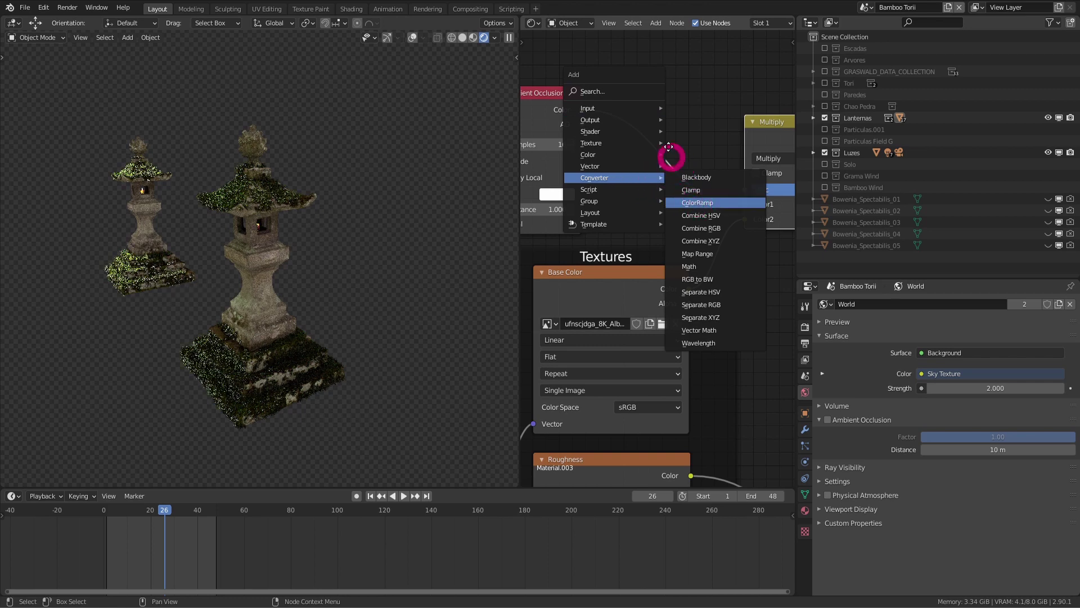
pyautogui.click(697, 202)
pyautogui.click(630, 84)
pyautogui.moveTo(645, 141); pyautogui.dragTo(695, 140)
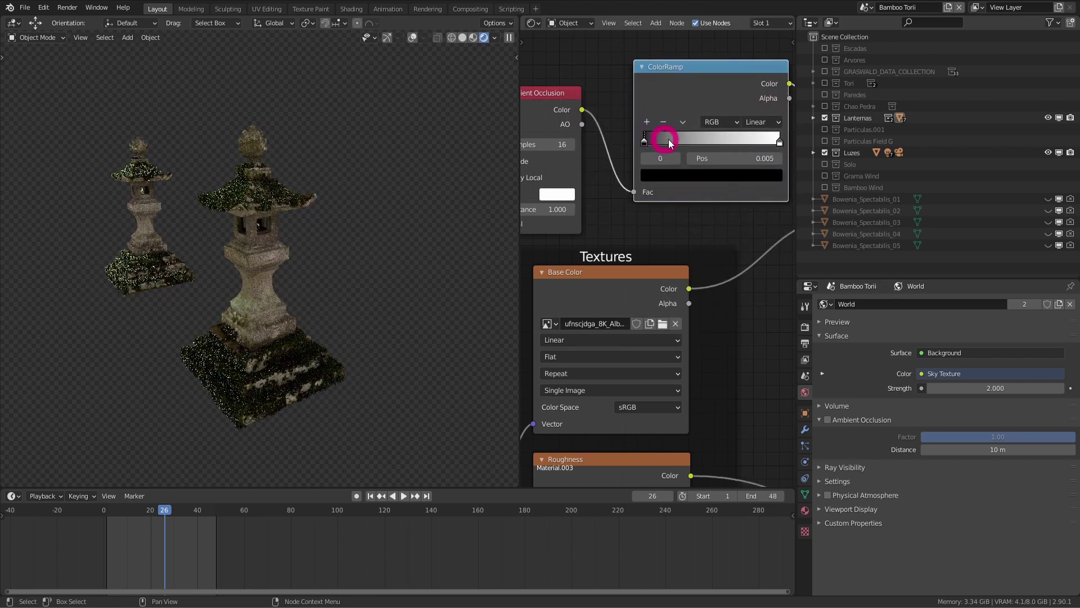
pyautogui.moveTo(765, 141); pyautogui.dragTo(740, 152)
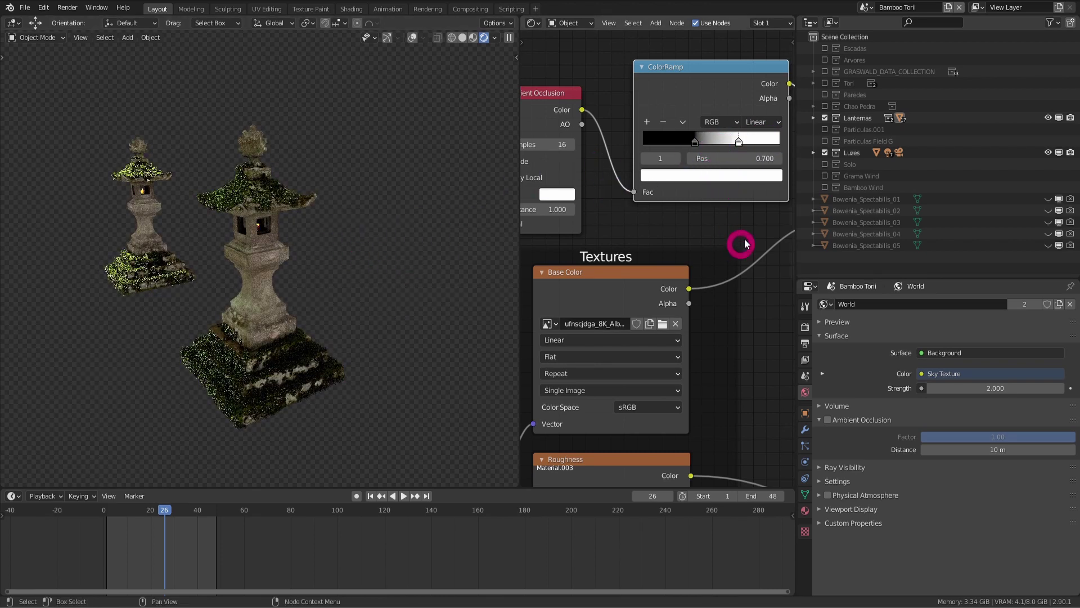
# Preview the full Principled BSDF material on the lanterns
pyautogui.scroll(-2, 608, 236)
pyautogui.scroll(-1, 623, 265)
pyautogui.scroll(-1, 650, 205)
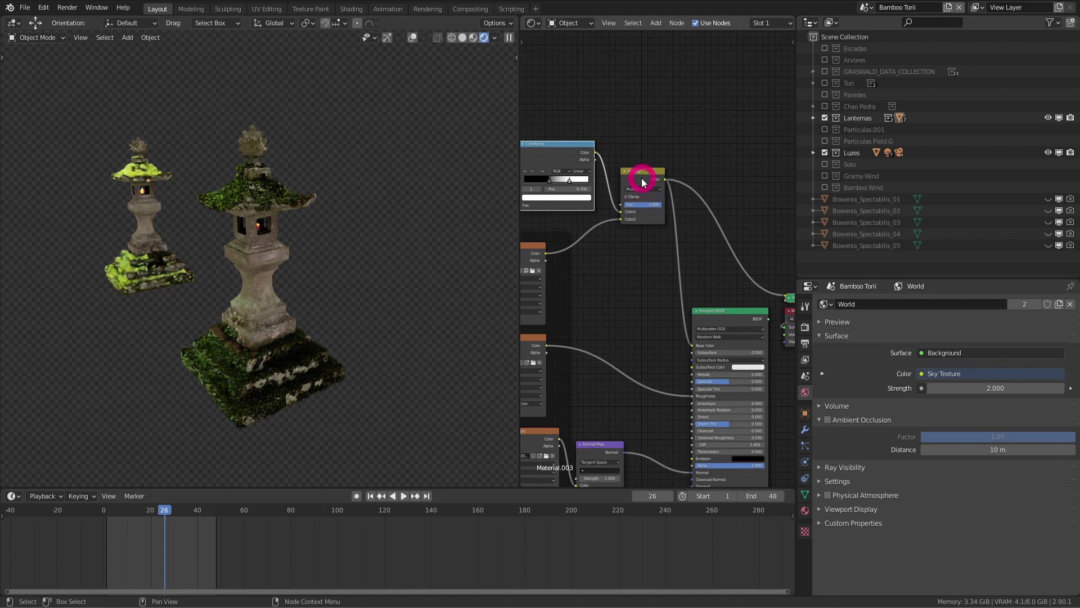
pyautogui.moveTo(611, 225); pyautogui.dragTo(647, 188, button='middle')
pyautogui.keyDown('ctrl'); pyautogui.keyDown('shift'); pyautogui.click(769, 281); pyautogui.keyUp('shift'); pyautogui.keyUp('ctrl')
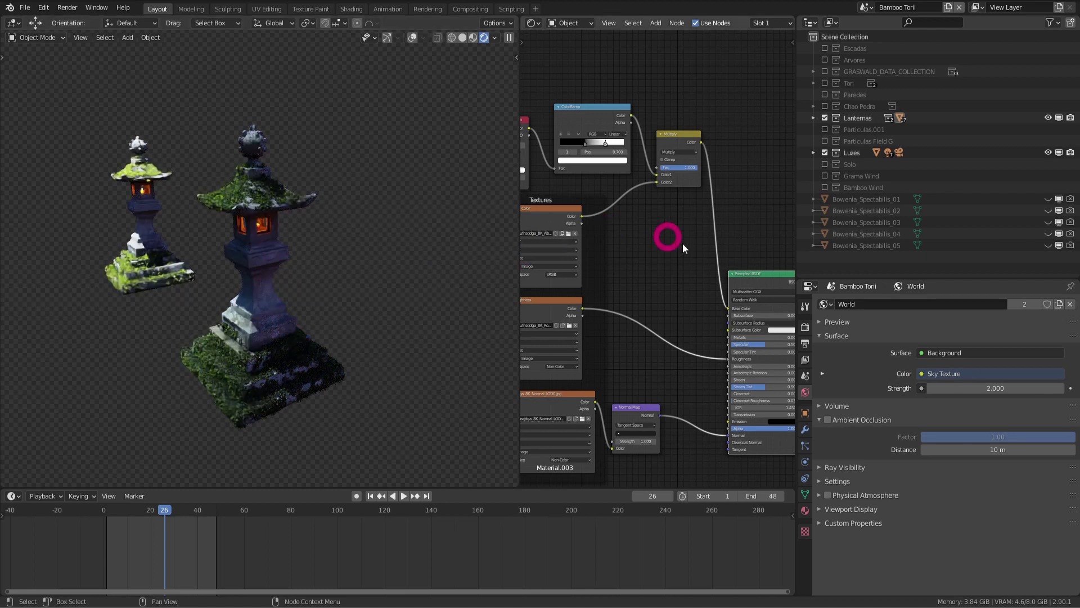
# Readjust the ColorRamp's white stop, trying 0.577 and about 0.83 before sliding it further left
pyautogui.moveTo(677, 218)
pyautogui.keyDown('ctrl'); pyautogui.mouseDown(button='middle')
pyautogui.moveTo(660, 163)
pyautogui.moveTo(682, 125)
pyautogui.moveTo(699, 202)
pyautogui.mouseUp(button='middle'); pyautogui.keyUp('ctrl')
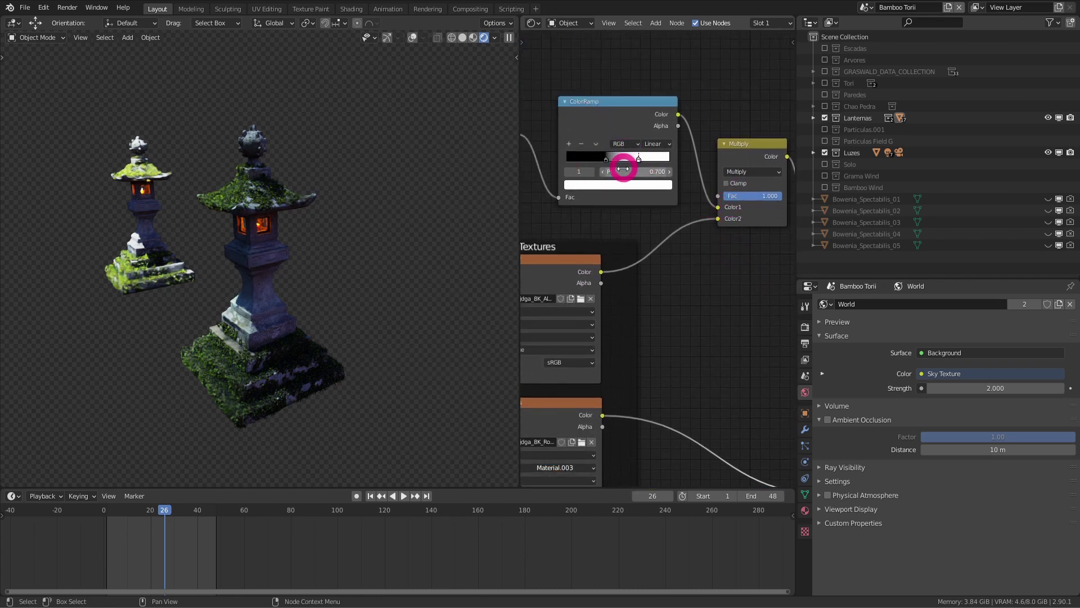
pyautogui.click(626, 186)
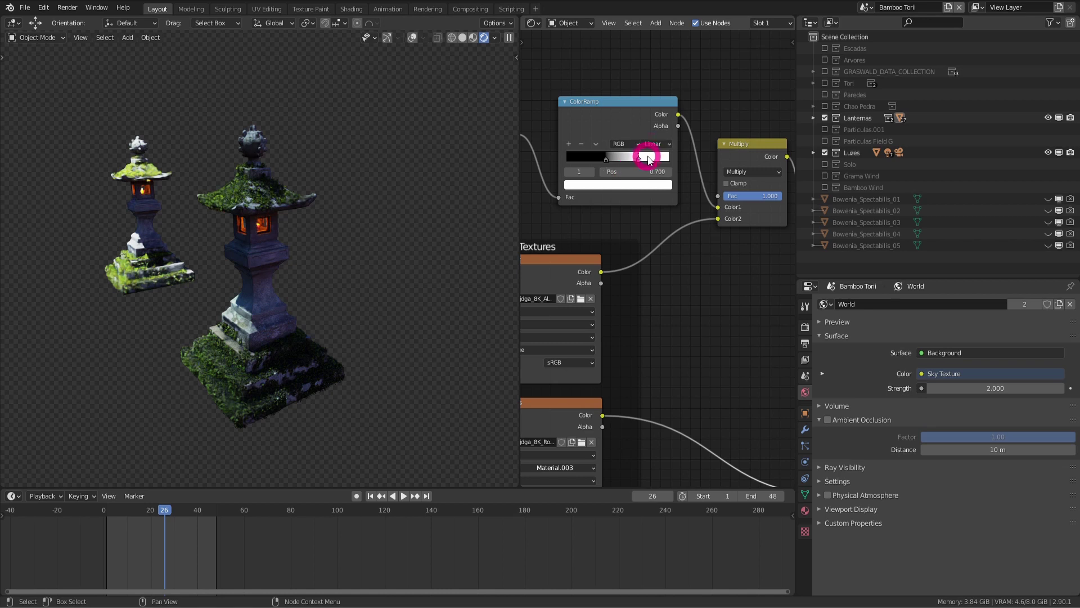
pyautogui.moveTo(647, 159); pyautogui.dragTo(651, 197, button='middle')
pyautogui.scroll(3, 650, 197)
pyautogui.moveTo(632, 179)
pyautogui.mouseDown()
pyautogui.moveTo(613, 180)
pyautogui.moveTo(666, 186)
pyautogui.mouseUp()
pyautogui.click(576, 186)
pyautogui.moveTo(576, 194); pyautogui.dragTo(673, 202, button='middle')
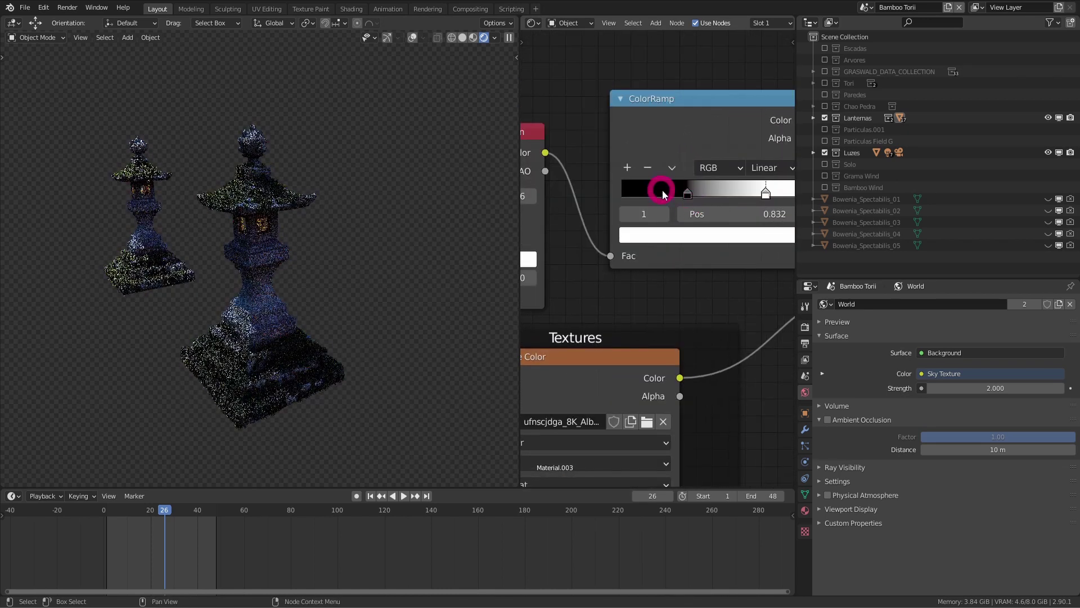
pyautogui.moveTo(673, 201)
pyautogui.mouseDown()
pyautogui.moveTo(608, 205)
pyautogui.moveTo(634, 205)
pyautogui.mouseUp()
pyautogui.scroll(-3, 629, 282)
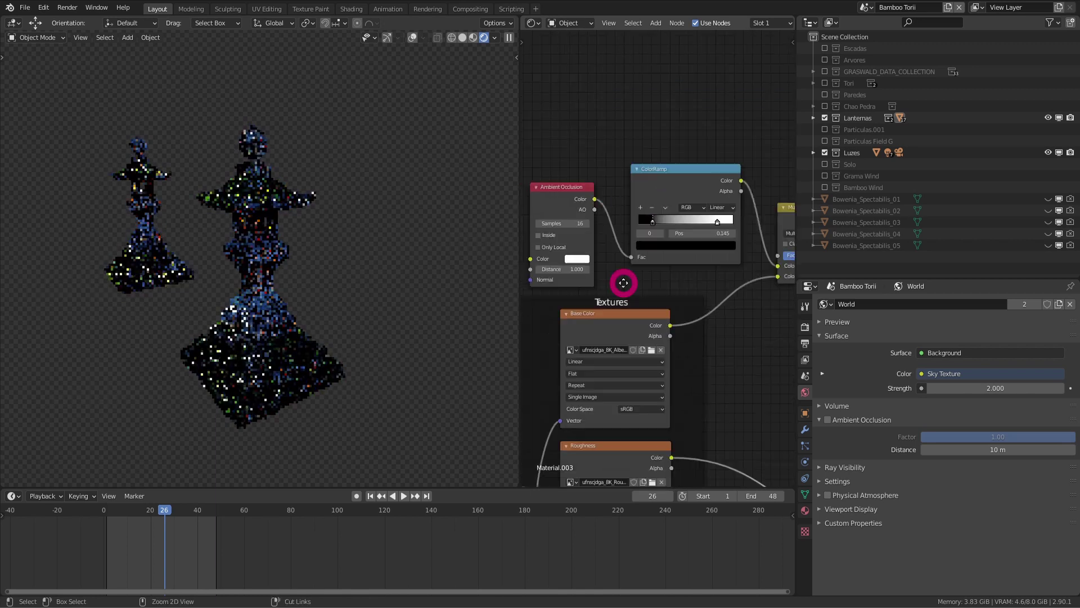
pyautogui.scroll(-4, 707, 271)
pyautogui.scroll(2, 706, 271)
pyautogui.moveTo(706, 271); pyautogui.dragTo(595, 193, button='middle')
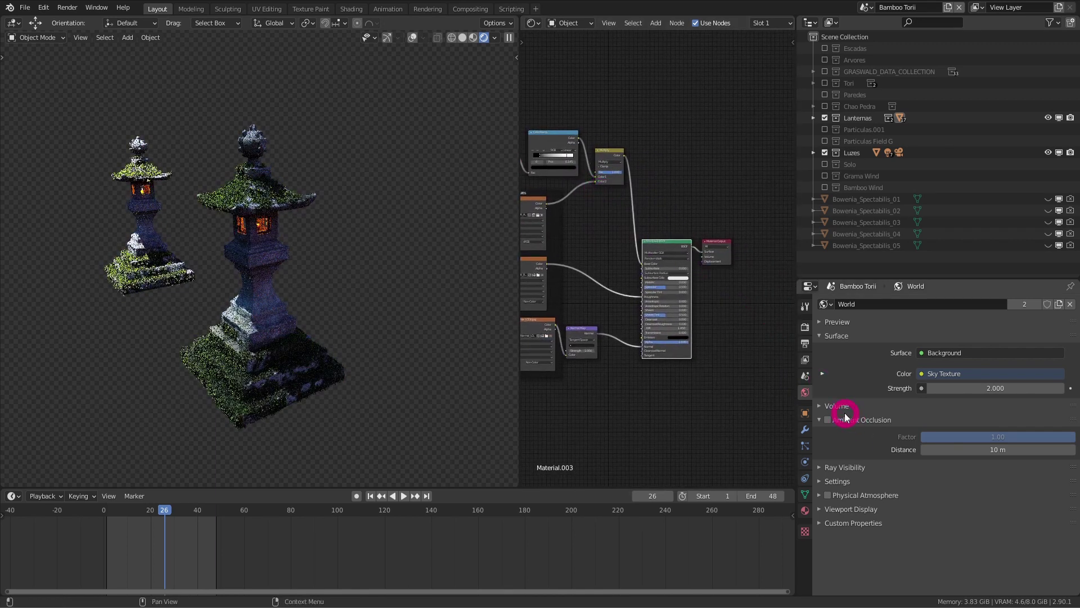
# Toggle the World's Ambient Occlusion, then inspect the occlusion, Principled BSDF and Material Output nodes
pyautogui.click(831, 420)
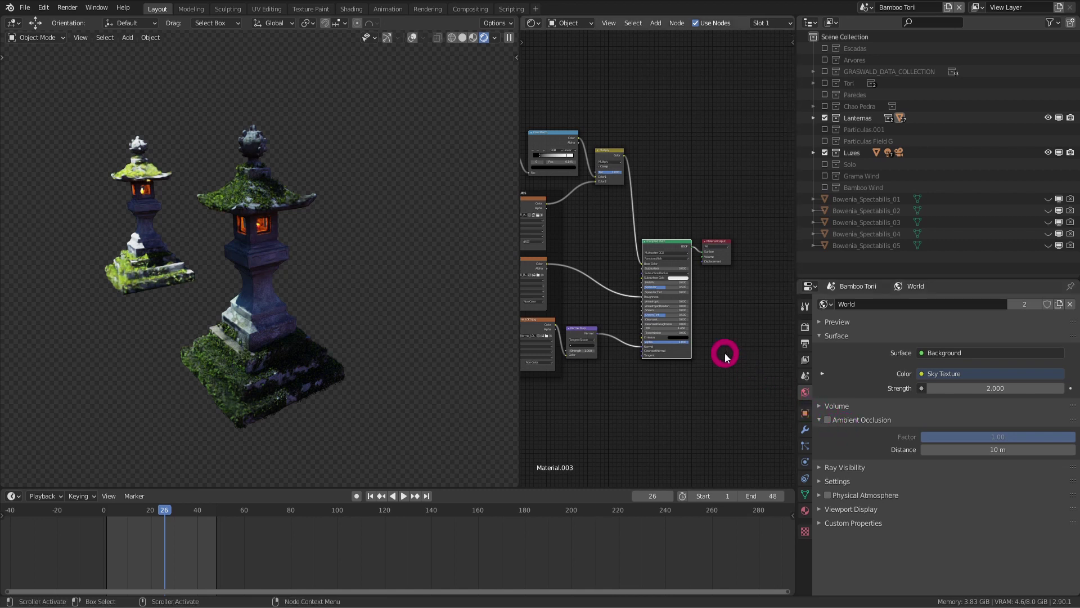
pyautogui.moveTo(561, 188); pyautogui.dragTo(654, 232, button='middle')
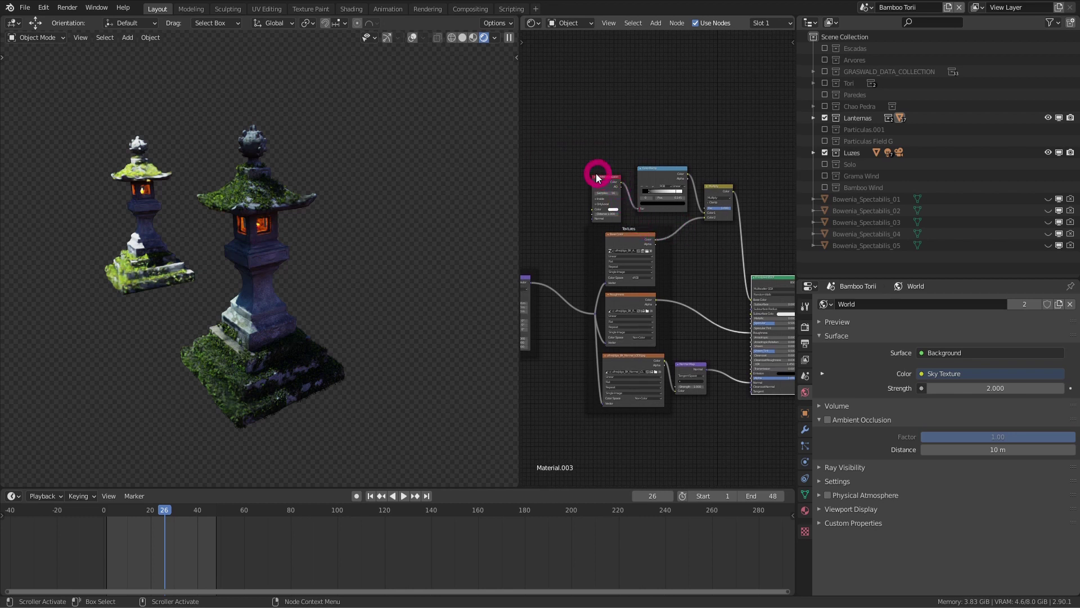
pyautogui.scroll(3, 650, 194)
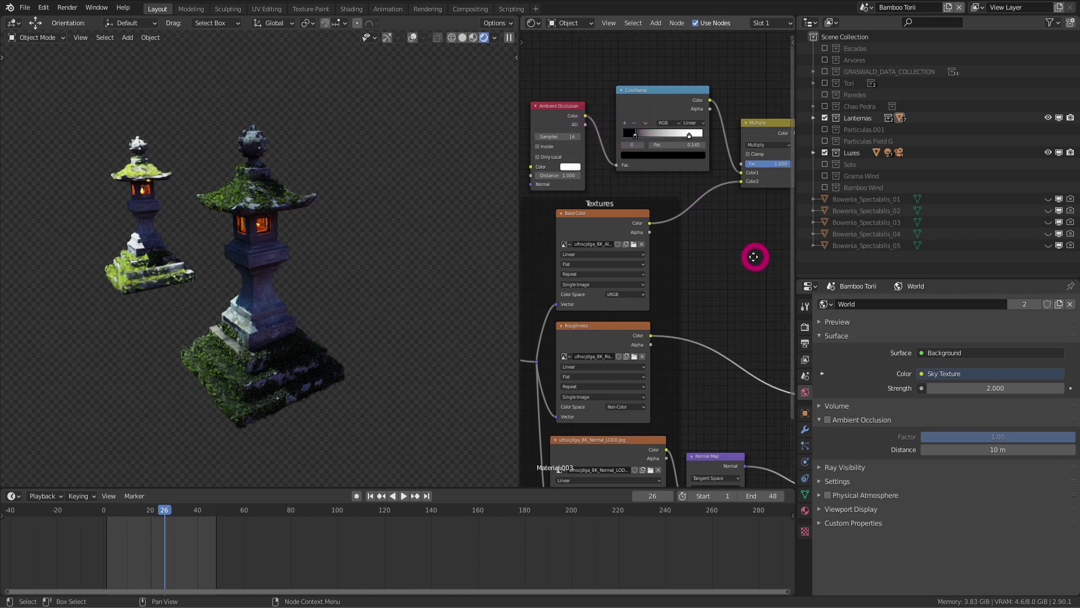
pyautogui.moveTo(754, 255); pyautogui.dragTo(642, 256, button='middle')
pyautogui.moveTo(712, 263); pyautogui.dragTo(668, 213, button='middle')
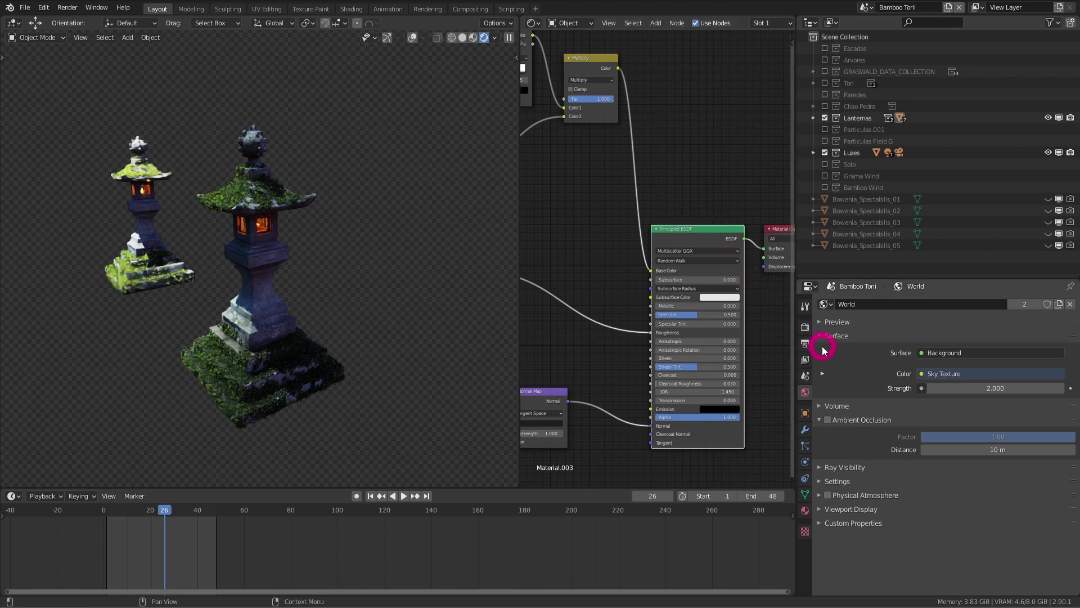
# Enable Simplify in Render Properties and lower its render AO Bounces from 2 to 0
pyautogui.click(805, 327)
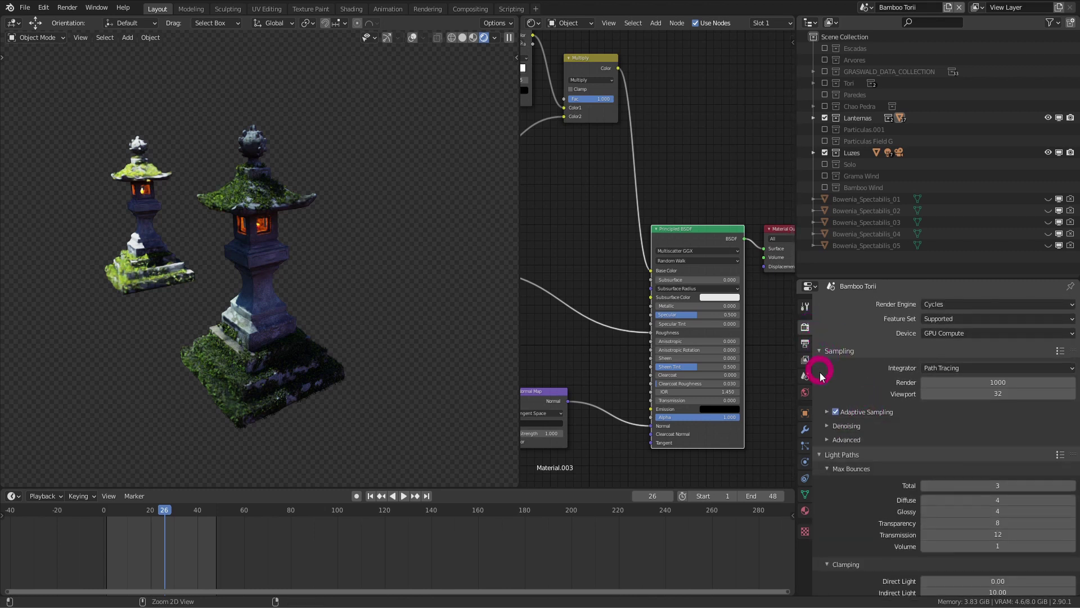
pyautogui.moveTo(820, 351); pyautogui.dragTo(819, 491)
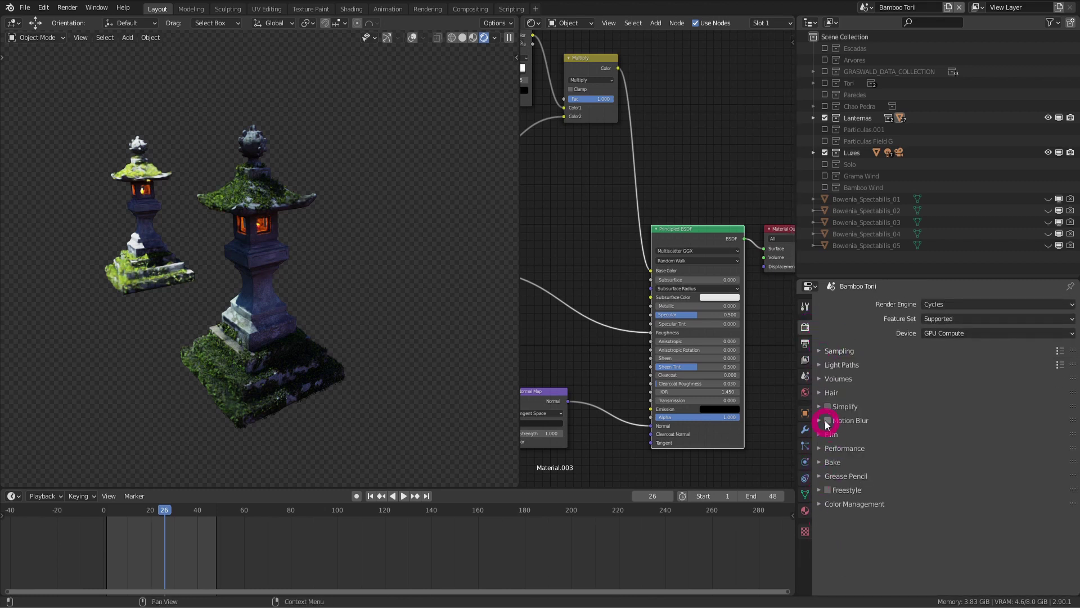
pyautogui.click(820, 406)
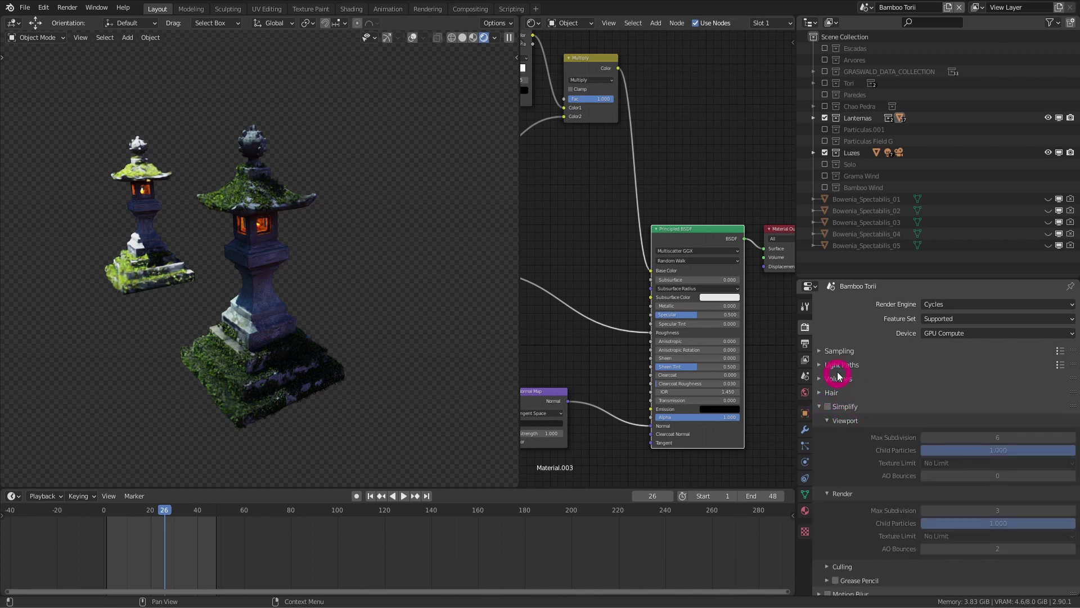
pyautogui.click(829, 405)
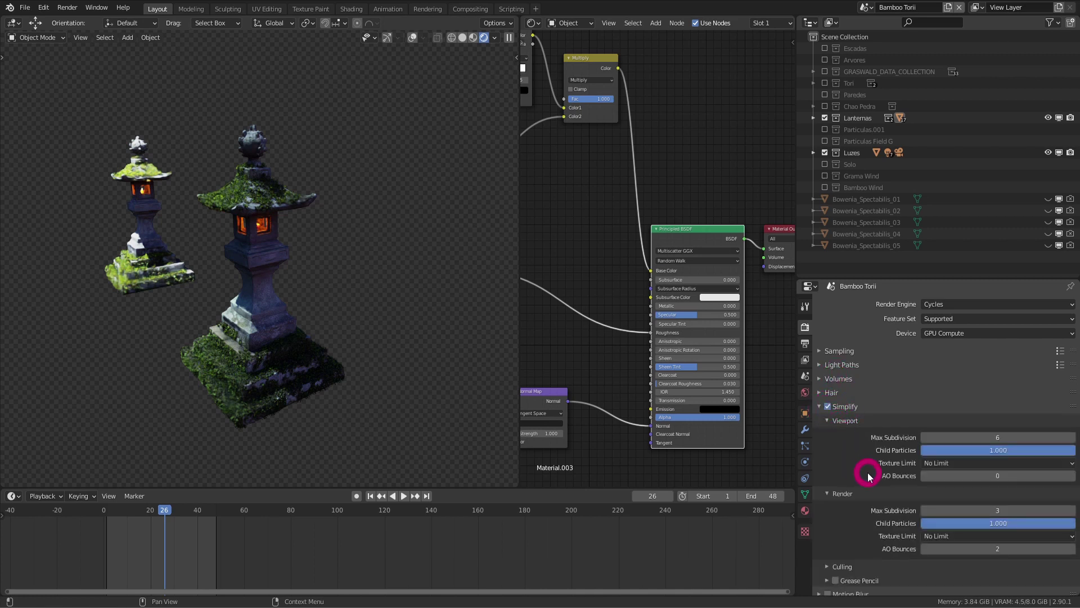
pyautogui.moveTo(868, 475); pyautogui.dragTo(874, 376, button='middle')
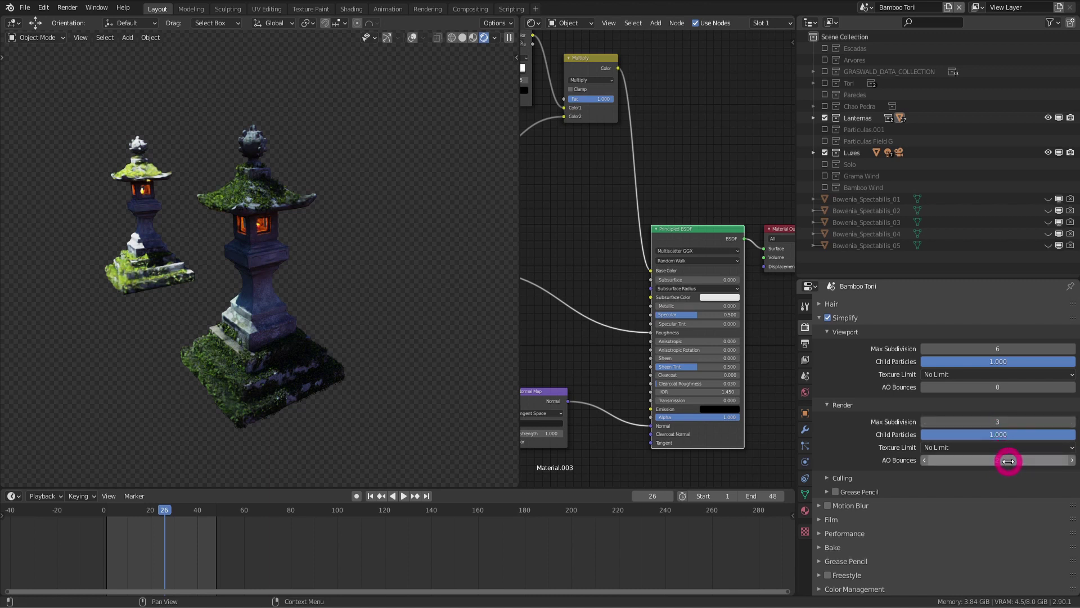
pyautogui.moveTo(1008, 461); pyautogui.dragTo(968, 453)
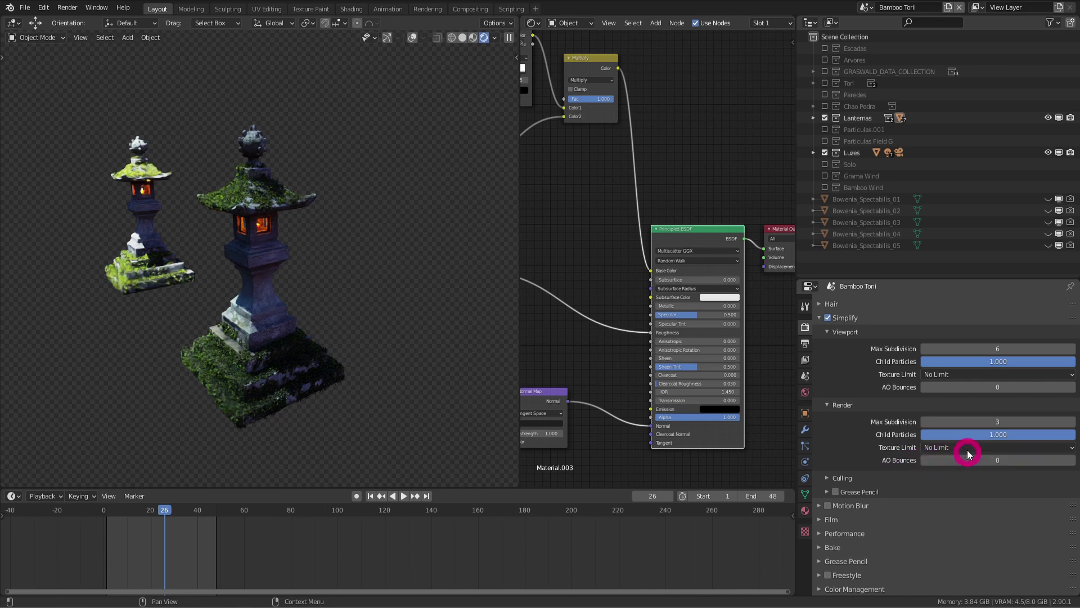
pyautogui.moveTo(992, 457); pyautogui.dragTo(985, 457)
pyautogui.scroll(3, 848, 364)
pyautogui.scroll(2, 844, 377)
# Expand Light Paths to check the Max Bounces values, then collapse it
pyautogui.click(846, 360)
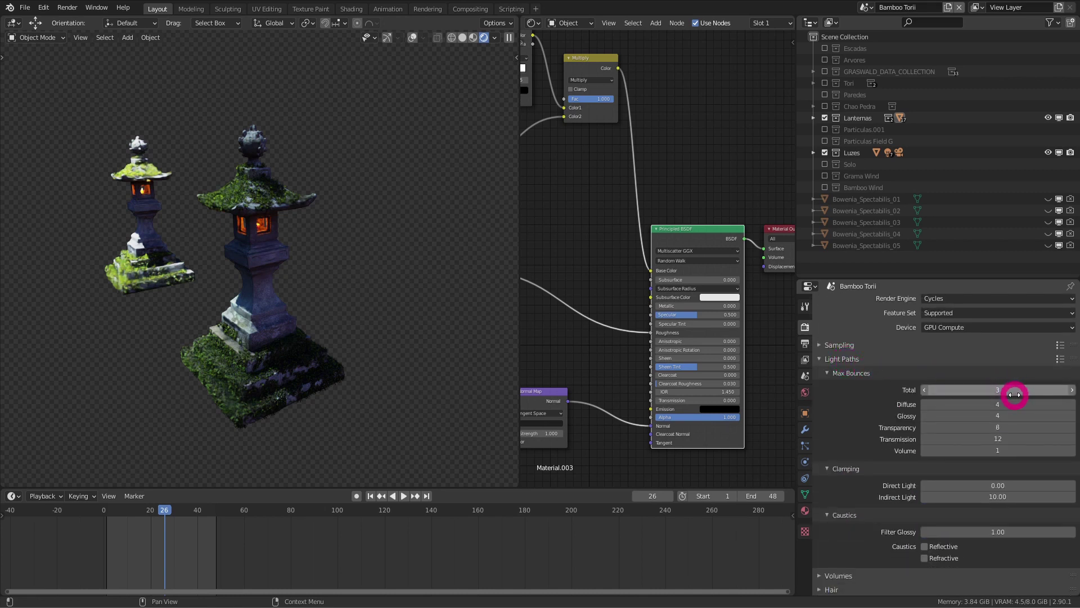
pyautogui.moveTo(1015, 394); pyautogui.dragTo(1007, 390)
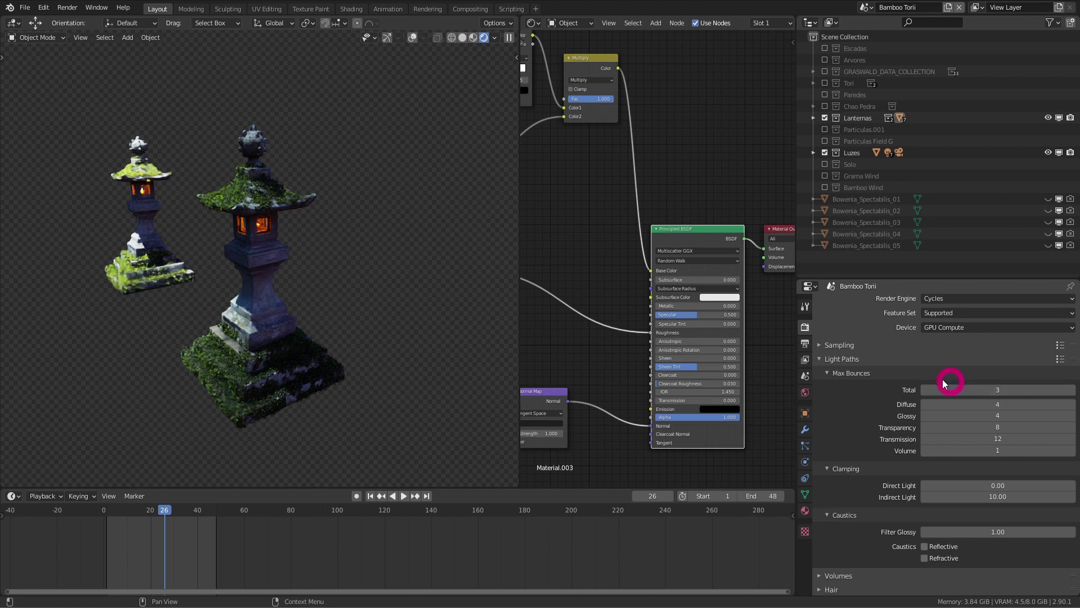
pyautogui.click(824, 358)
pyautogui.scroll(-2, 899, 407)
pyautogui.scroll(-2, 899, 406)
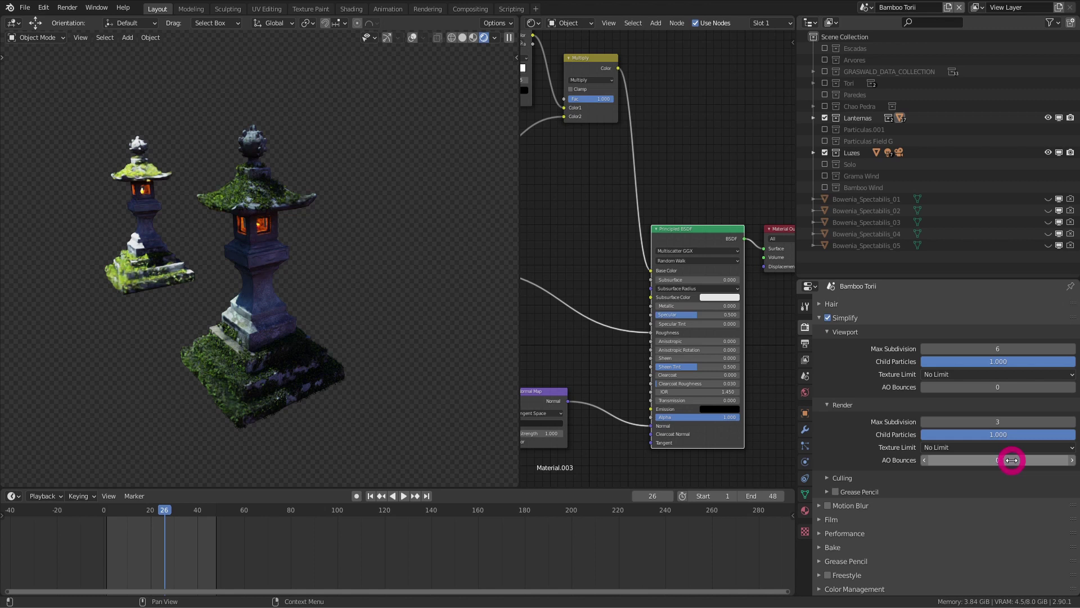
# Type 2 into Simplify's render AO Bounces field and confirm it
pyautogui.moveTo(1010, 460); pyautogui.dragTo(1008, 458)
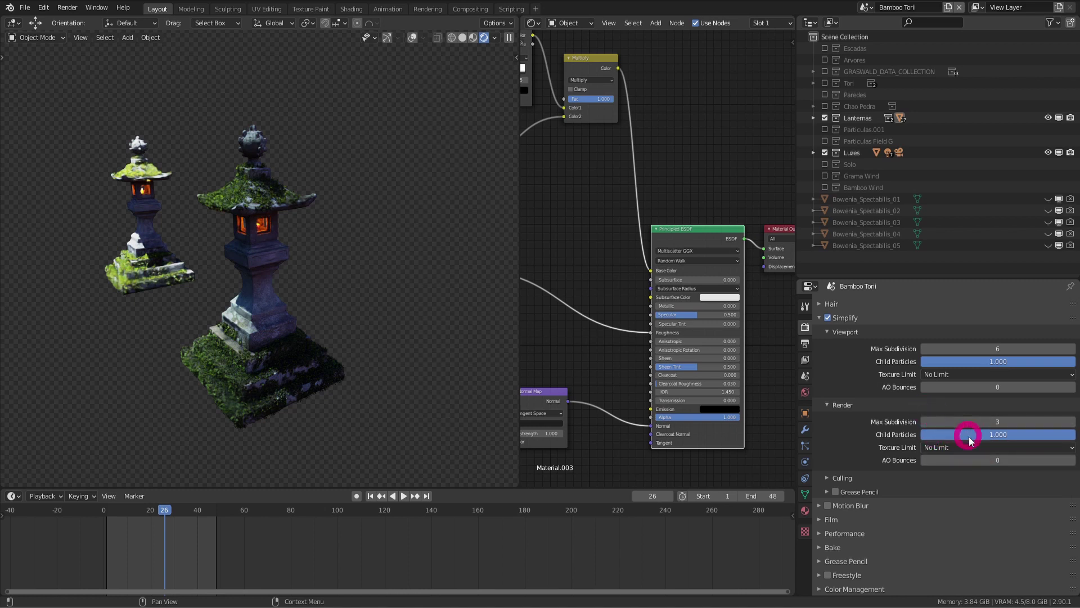
pyautogui.click(1006, 461)
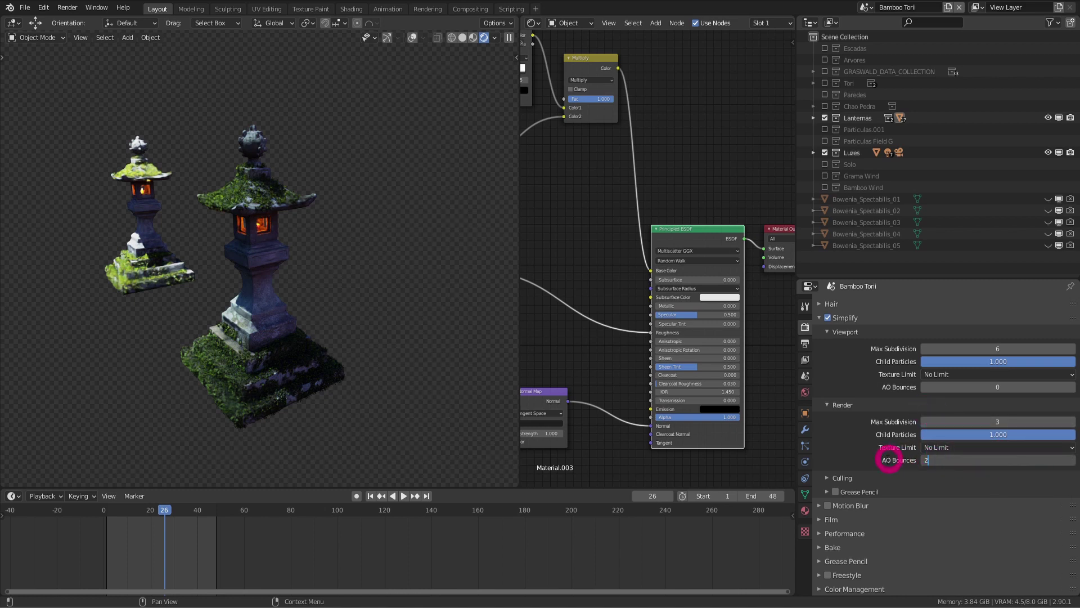
pyautogui.write('2')
pyautogui.press('Return')
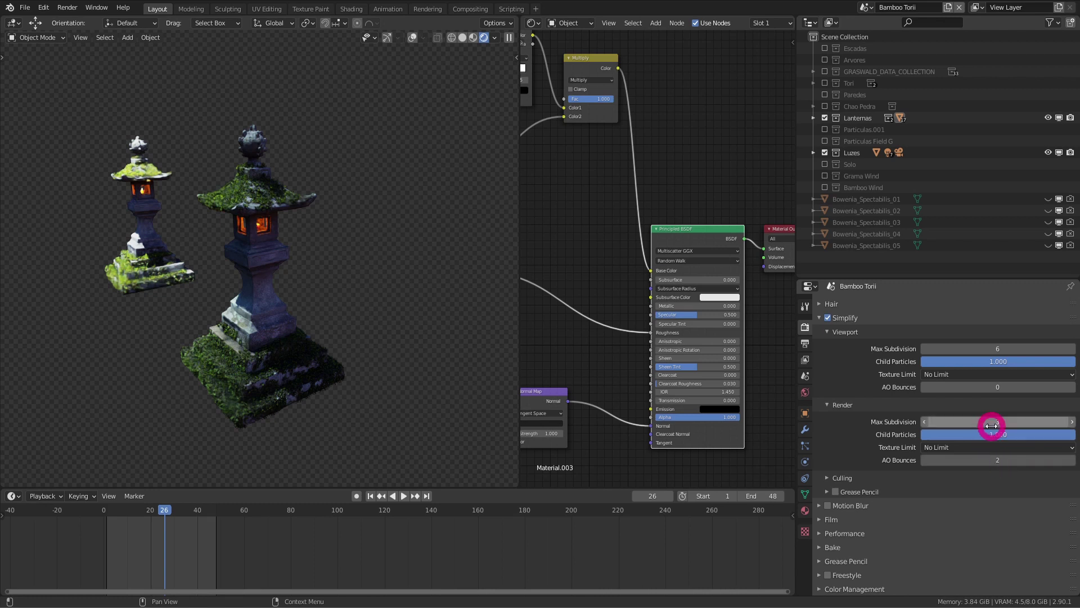
pyautogui.moveTo(1007, 457); pyautogui.dragTo(1007, 458)
pyautogui.write('1')
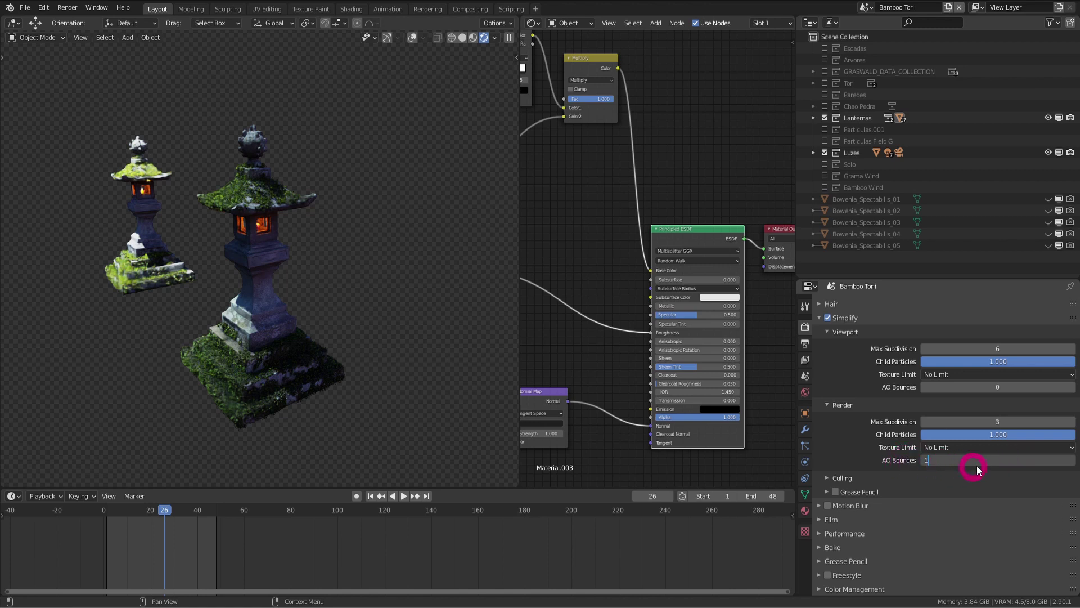
pyautogui.press('Return')
# Re-enter render AO Bounces as 2 and confirm the value holds
pyautogui.moveTo(1007, 460); pyautogui.dragTo(1014, 461)
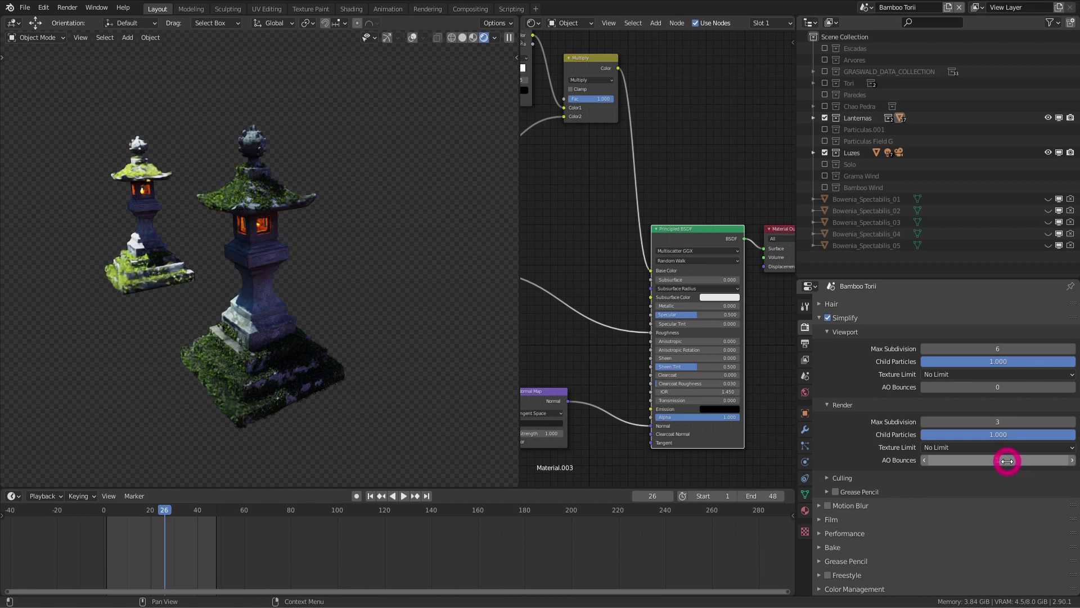
pyautogui.click(1007, 460)
pyautogui.write('2')
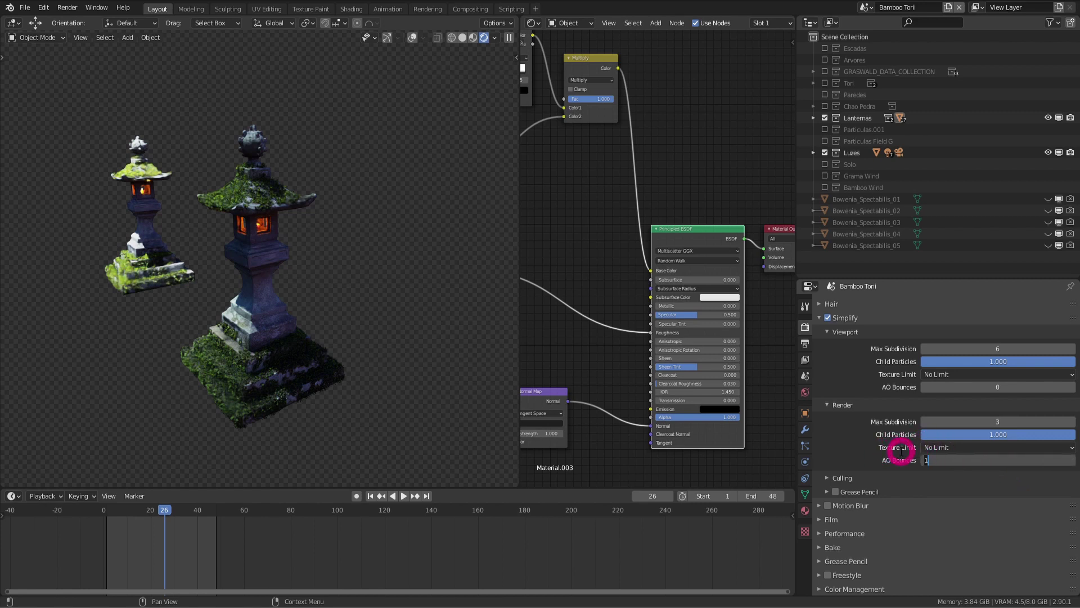
pyautogui.press('Return')
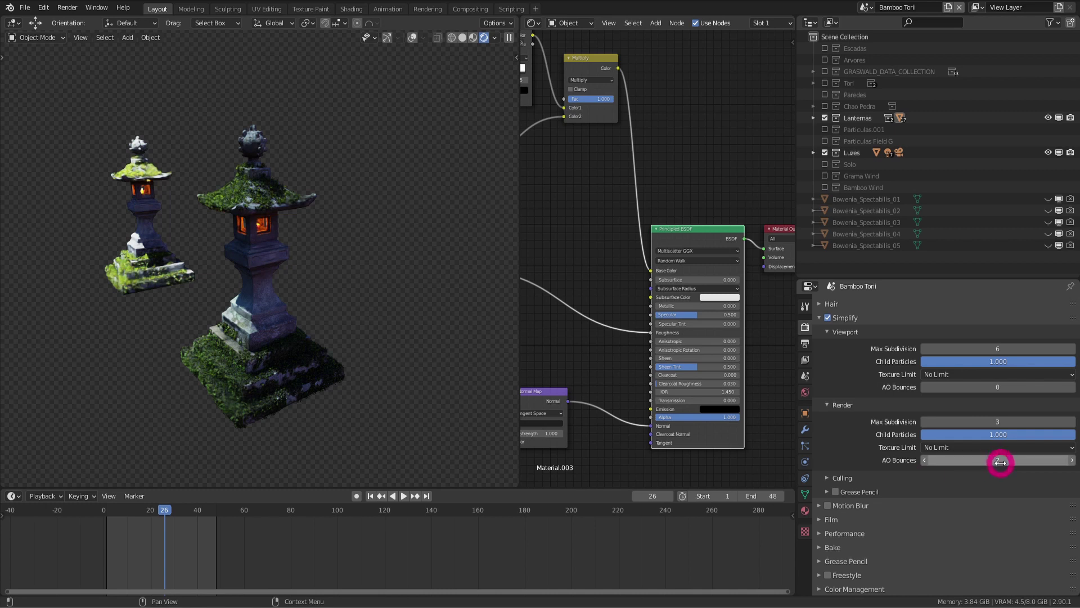
pyautogui.click(992, 459)
pyautogui.press('Return')
pyautogui.click(1009, 461)
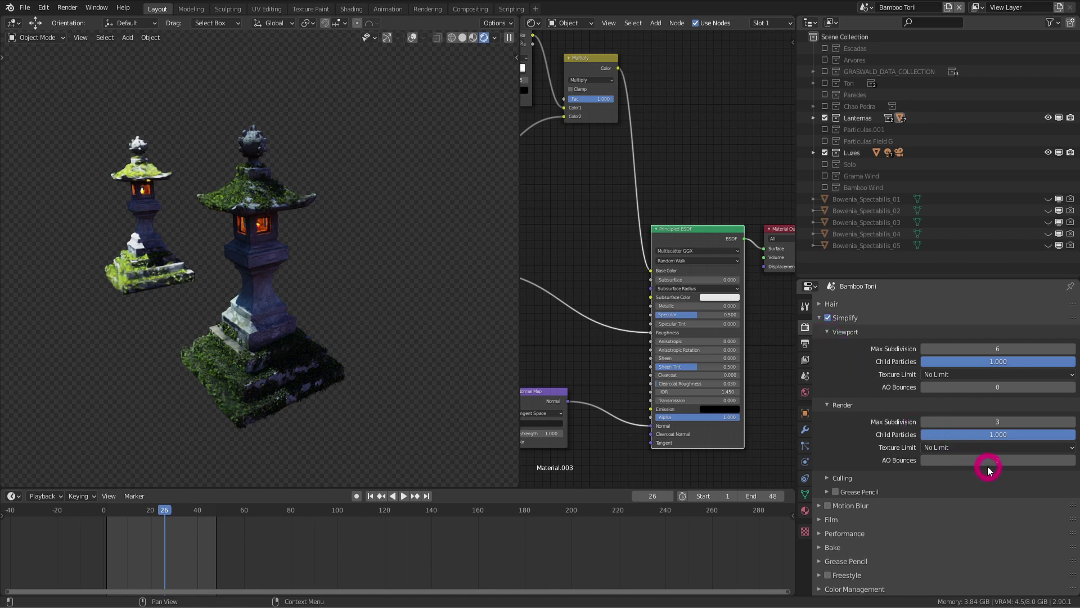
pyautogui.click(966, 458)
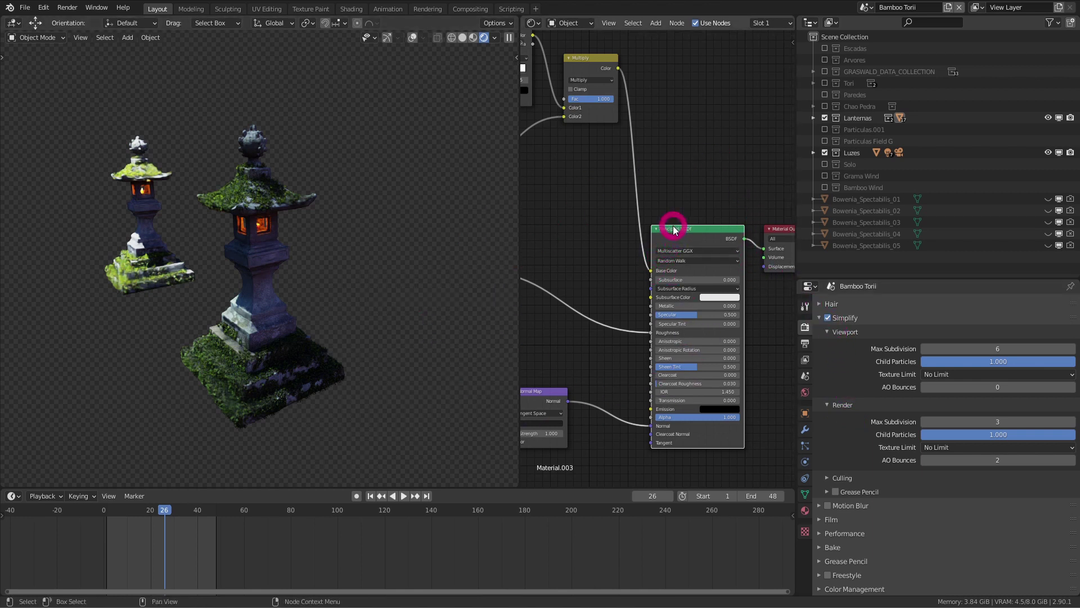
# Show World settings with Ambient Occlusion collapsed, and nudge the AO and ColorRamp nodes upward
pyautogui.click(805, 392)
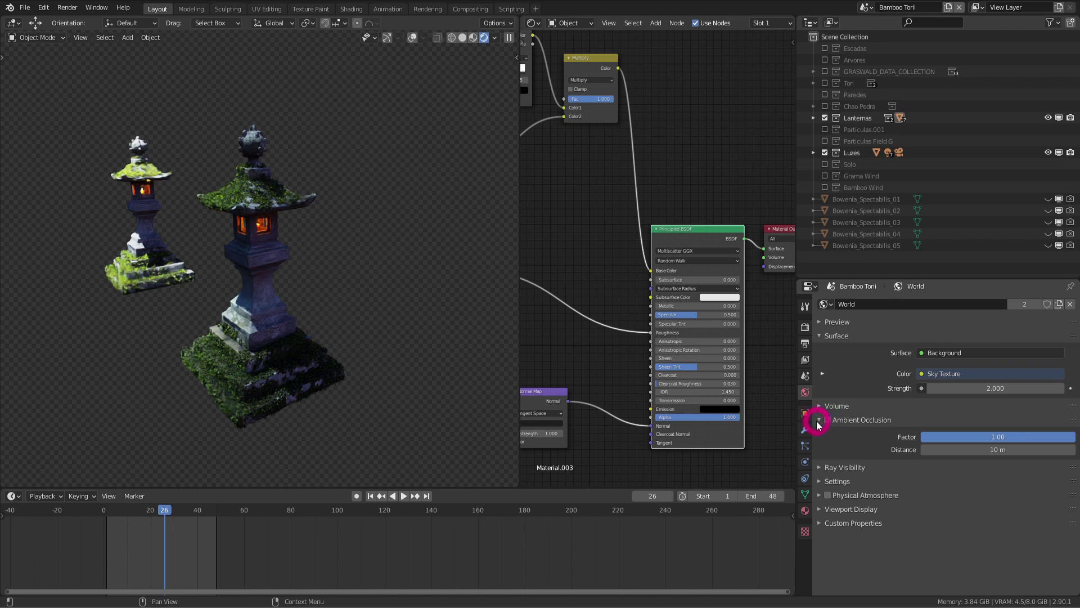
pyautogui.click(821, 422)
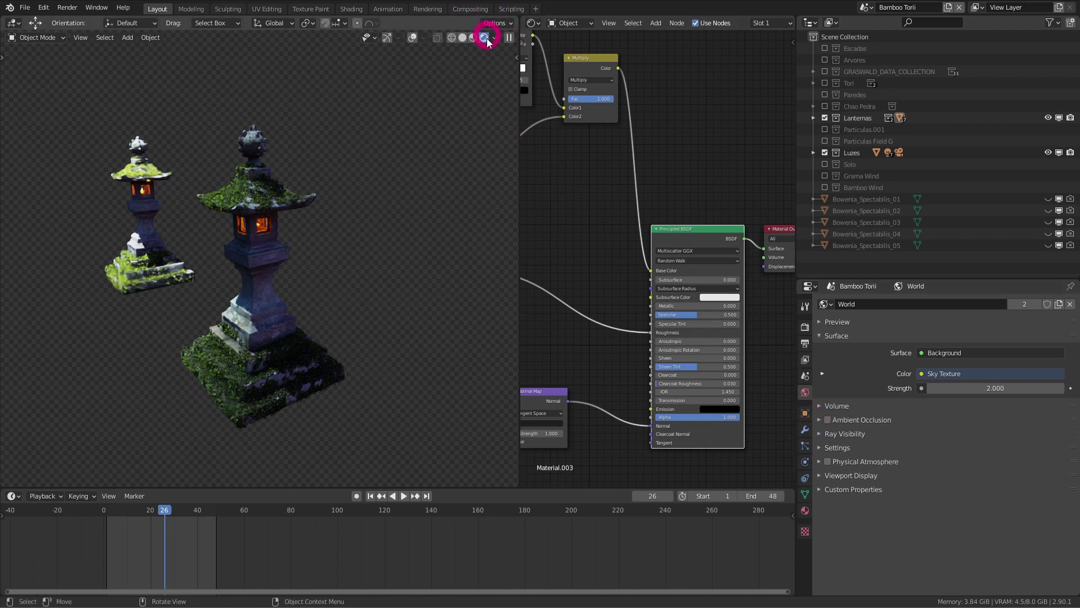
pyautogui.moveTo(595, 157); pyautogui.dragTo(613, 169, button='middle')
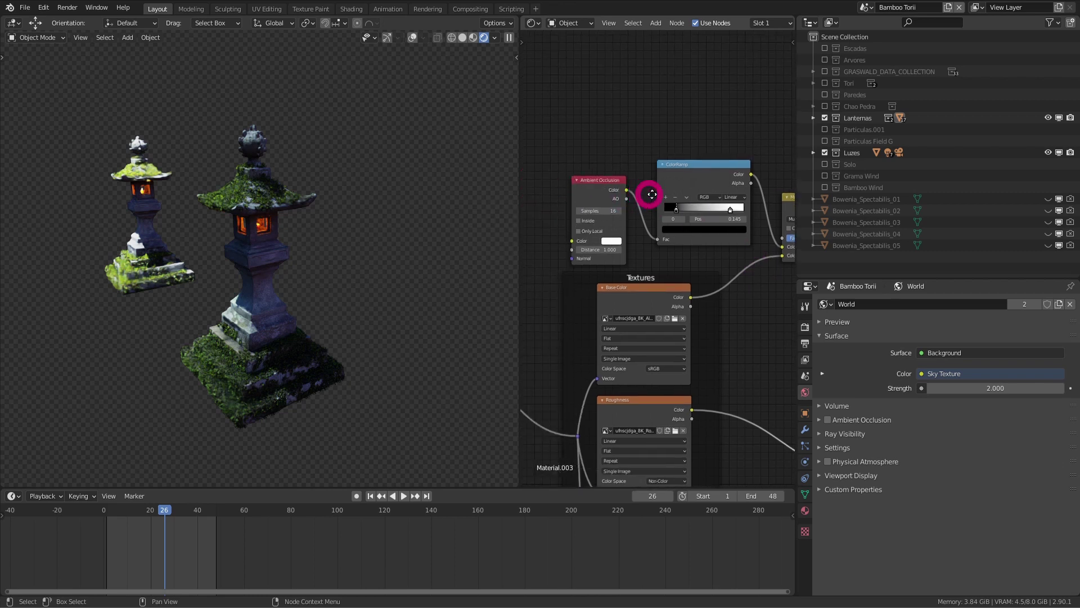
pyautogui.moveTo(578, 196); pyautogui.dragTo(657, 202, button='middle')
pyautogui.moveTo(624, 193); pyautogui.dragTo(620, 164)
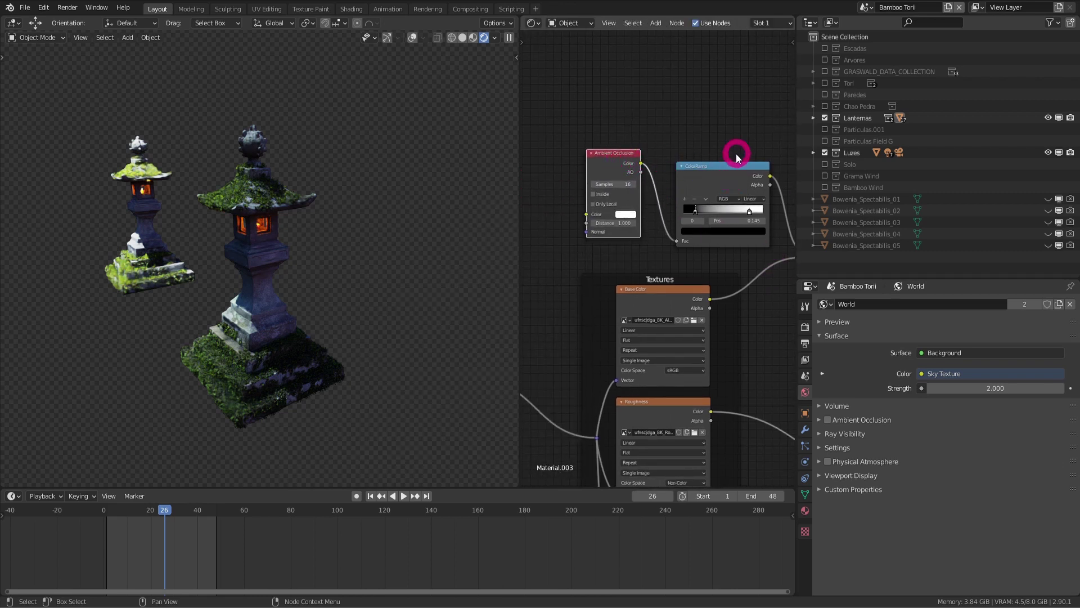
pyautogui.moveTo(734, 180); pyautogui.dragTo(733, 172)
pyautogui.moveTo(735, 313); pyautogui.dragTo(659, 264, button='middle')
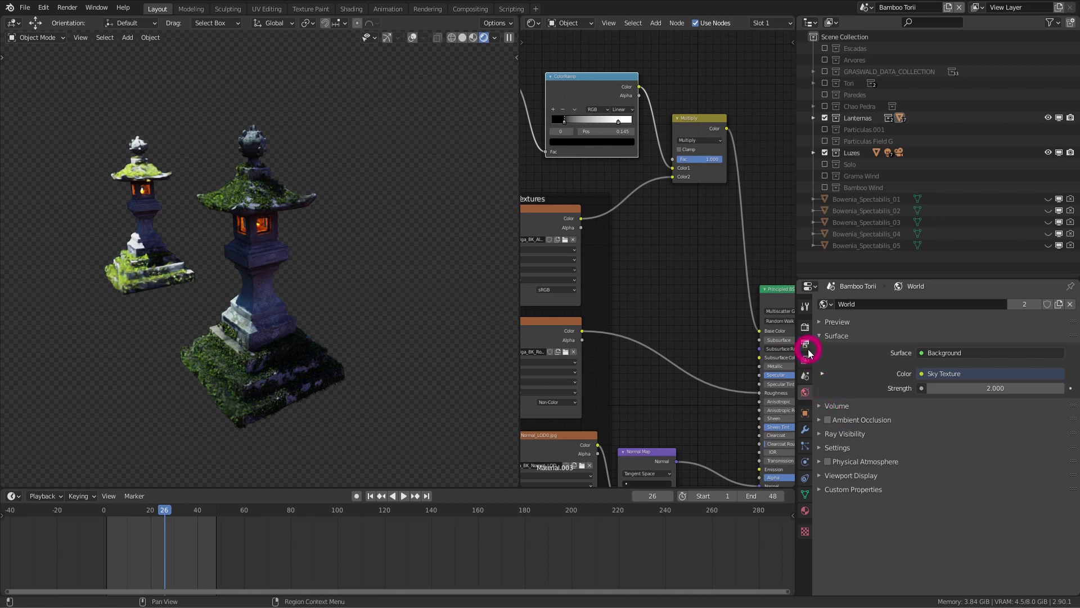
# Open Render Properties and adjust Simplify's render AO Bounces value
pyautogui.click(805, 327)
pyautogui.scroll(1, 872, 381)
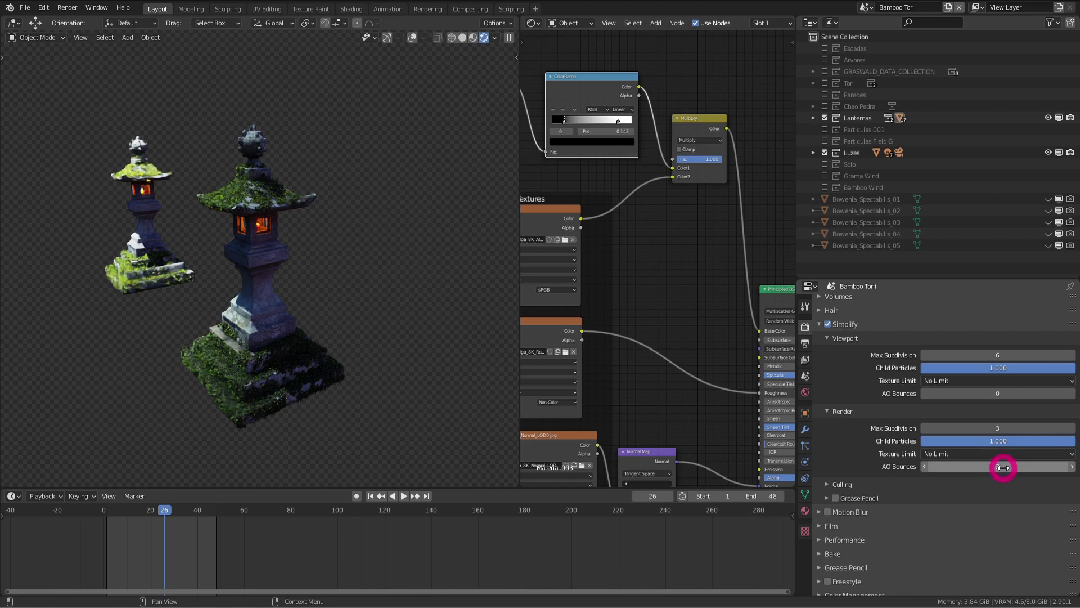
pyautogui.moveTo(998, 466)
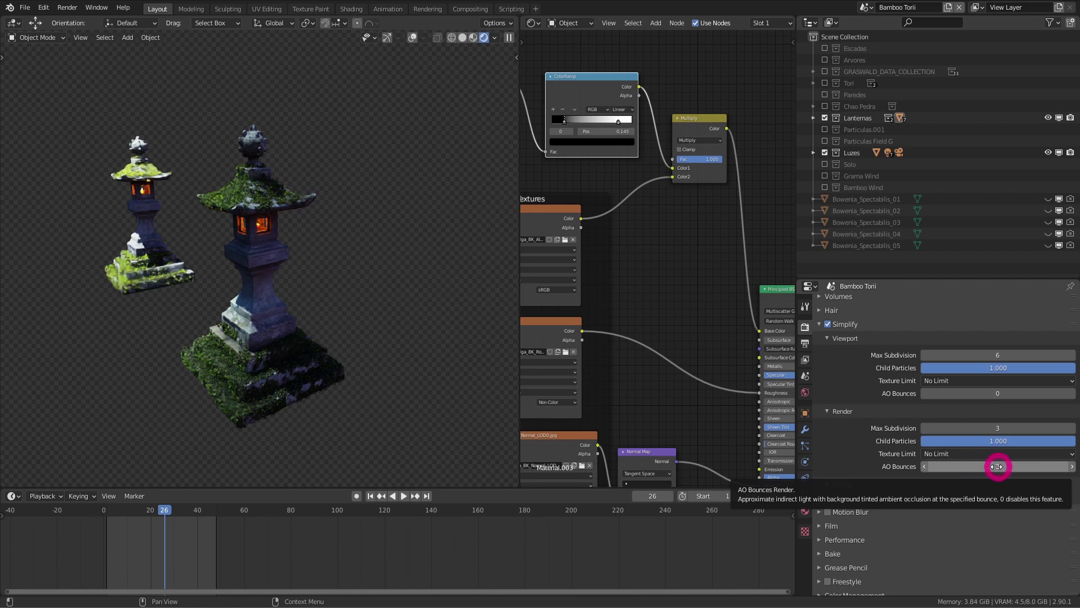
pyautogui.moveTo(997, 463); pyautogui.dragTo(1004, 468)
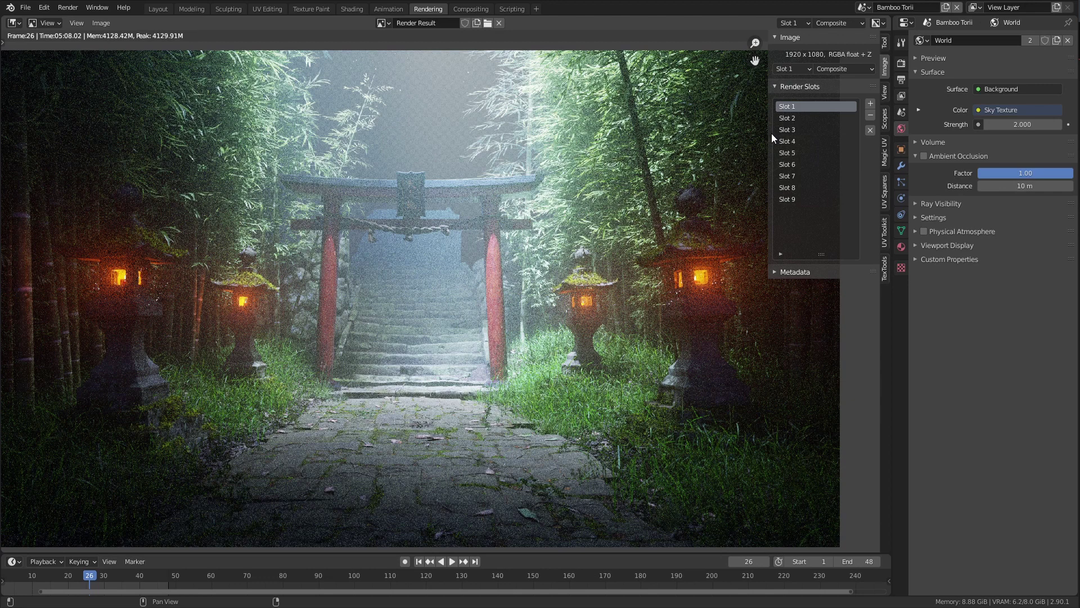
pyautogui.click(900, 78)
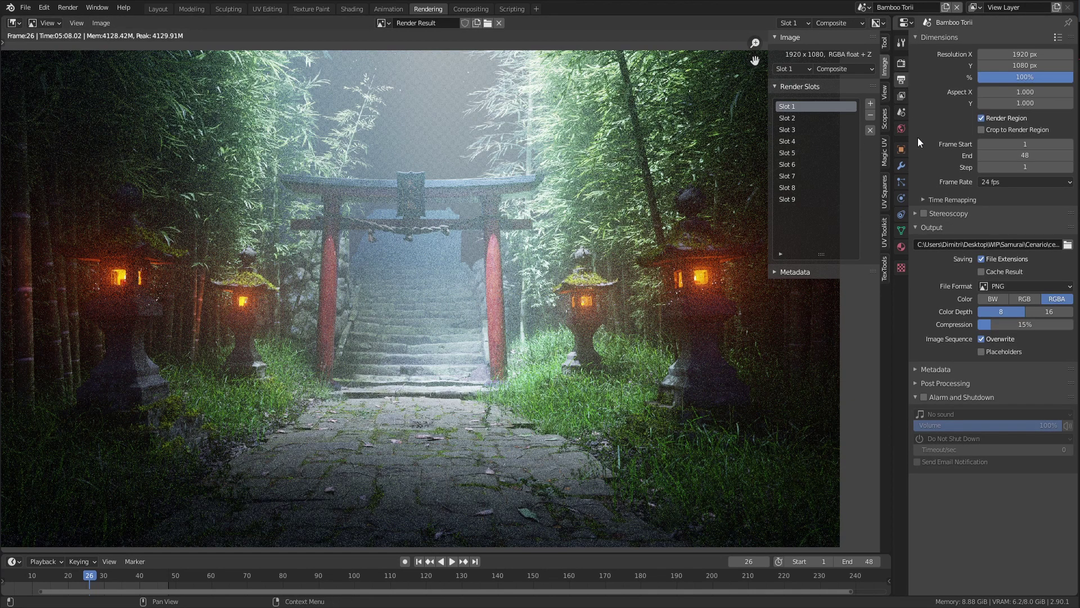
pyautogui.click(900, 63)
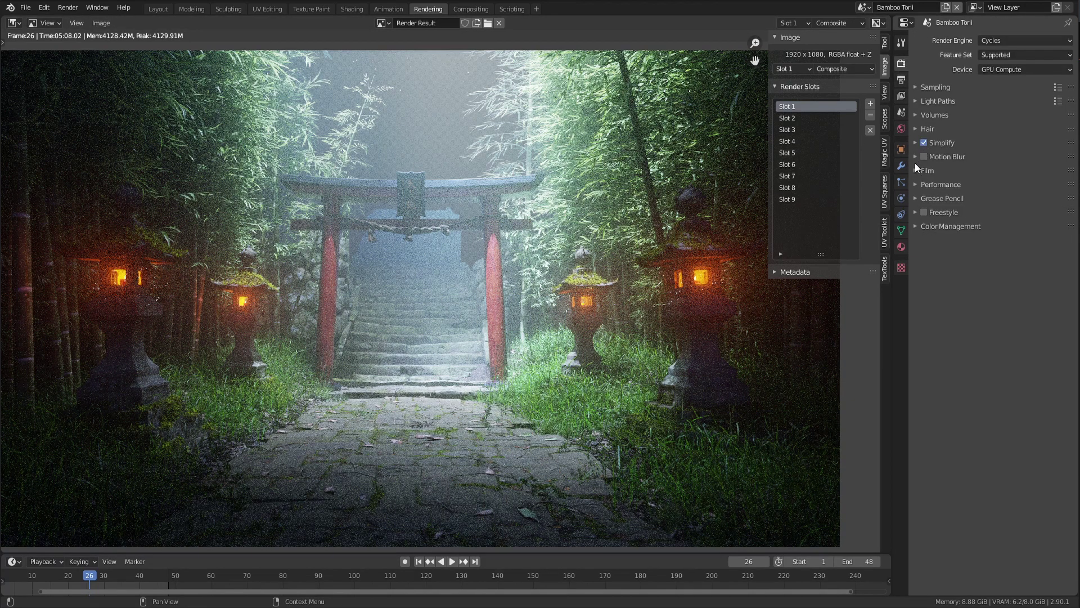
pyautogui.click(917, 142)
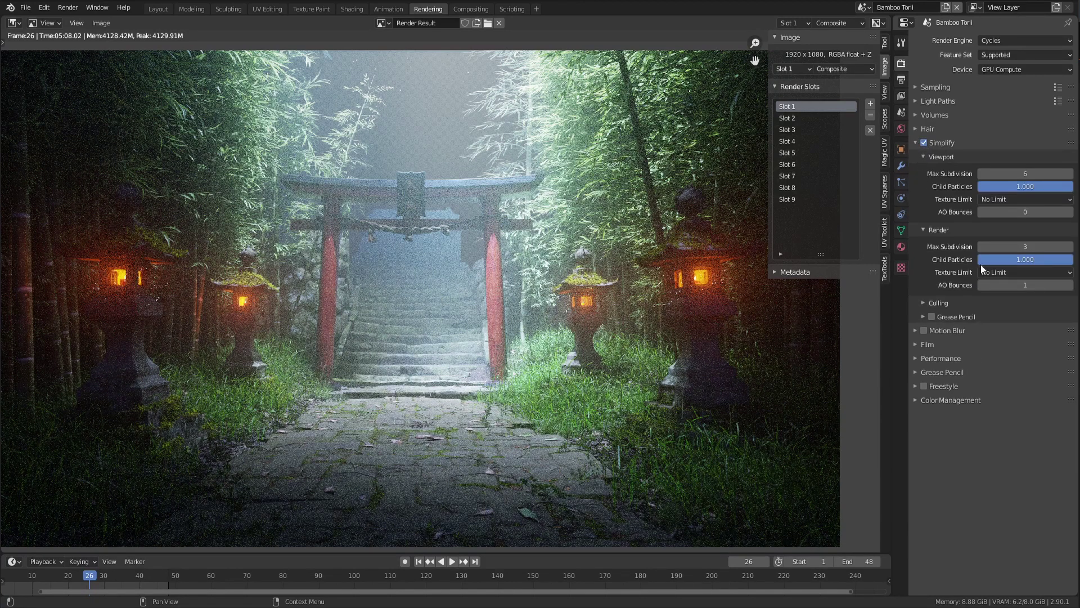
pyautogui.click(1012, 285)
pyautogui.write('2')
pyautogui.press('Return')
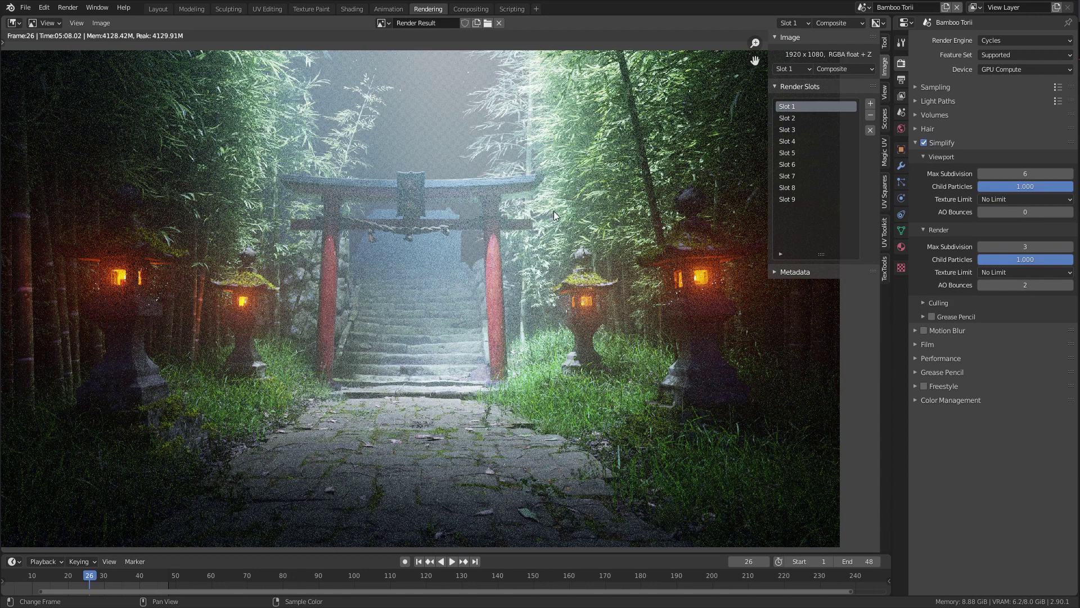
# Select Slot 2 and set Simplify's render AO Bounces to 0
pyautogui.click(814, 119)
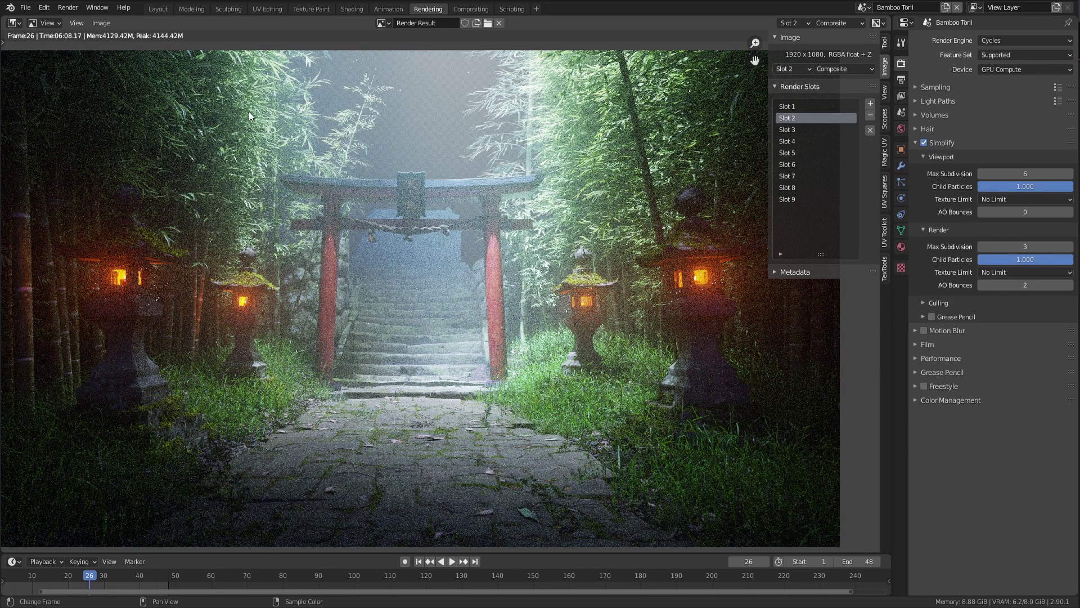
pyautogui.click(802, 108)
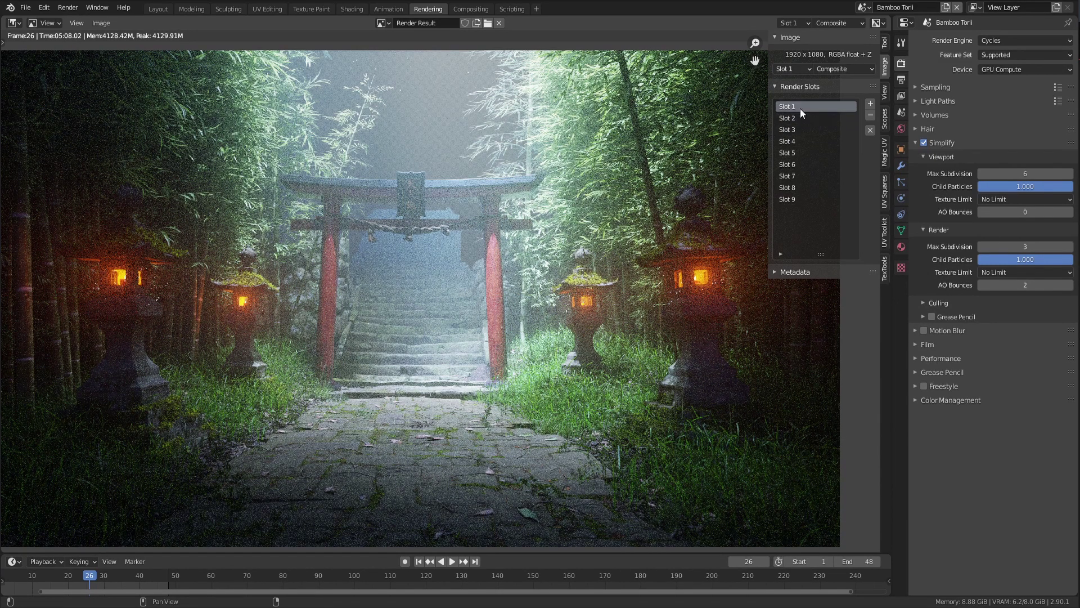
pyautogui.click(802, 118)
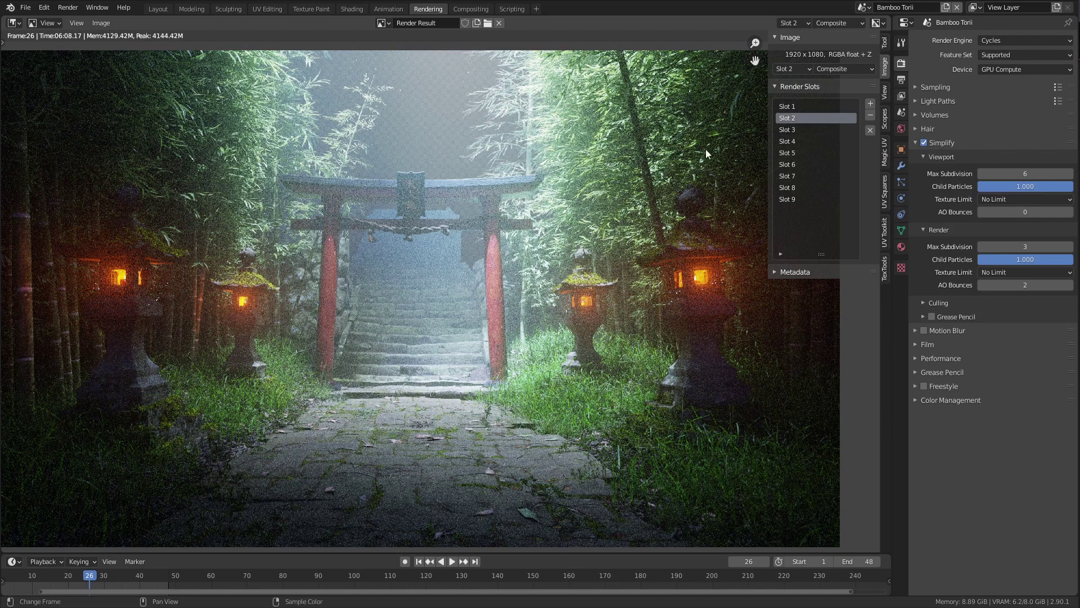
pyautogui.click(1025, 285)
pyautogui.write('0')
pyautogui.press('Return')
# Flip repeatedly between the Slot 1 and Slot 2 renders to compare them
pyautogui.click(807, 106)
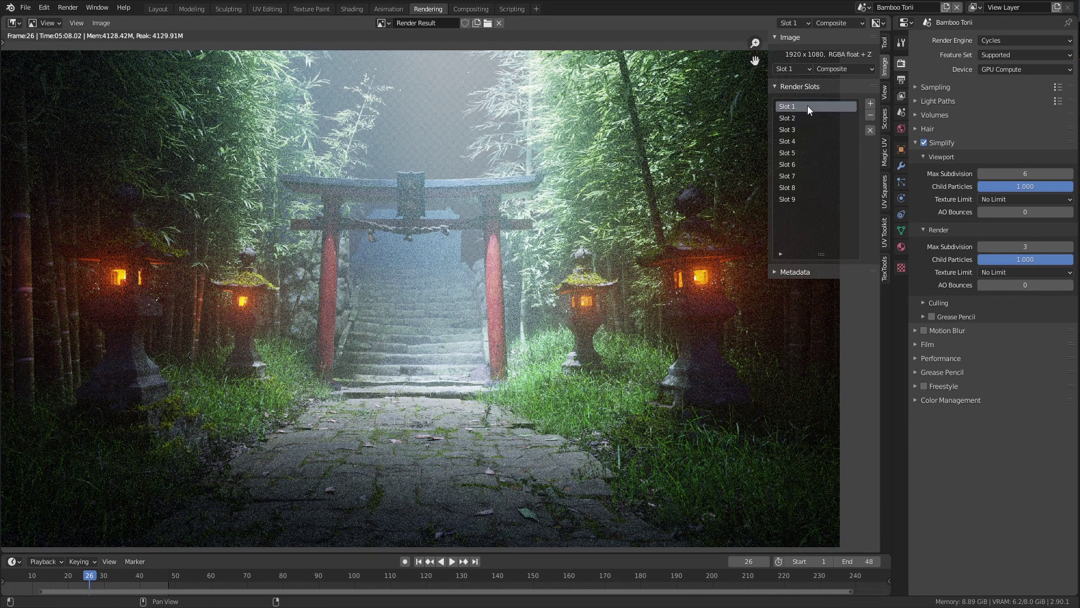
pyautogui.click(809, 113)
pyautogui.click(809, 113)
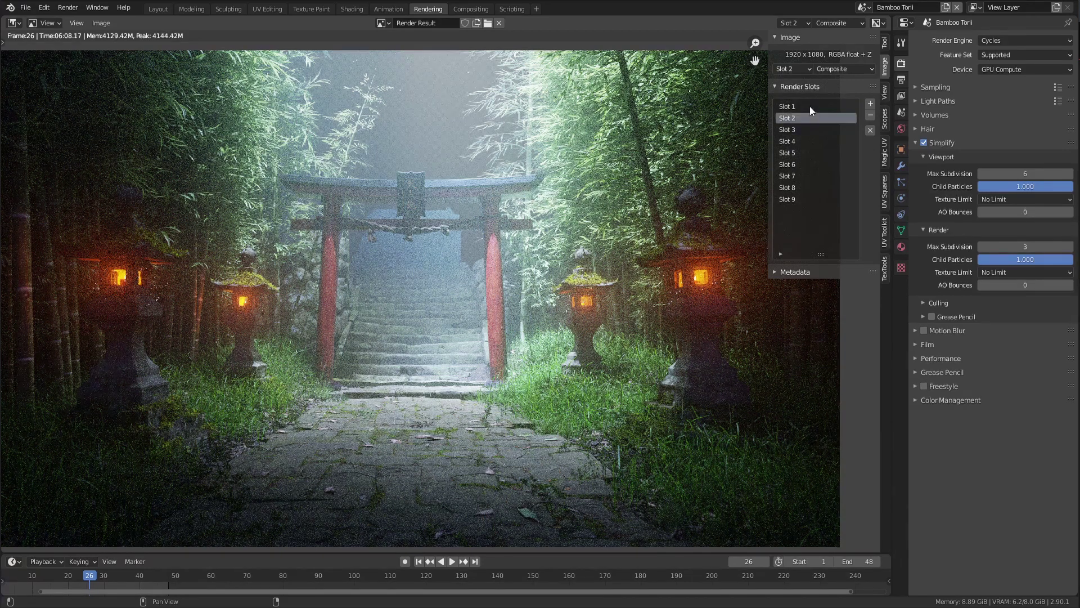
pyautogui.click(811, 115)
pyautogui.click(810, 110)
pyautogui.click(808, 107)
pyautogui.click(808, 114)
pyautogui.click(809, 114)
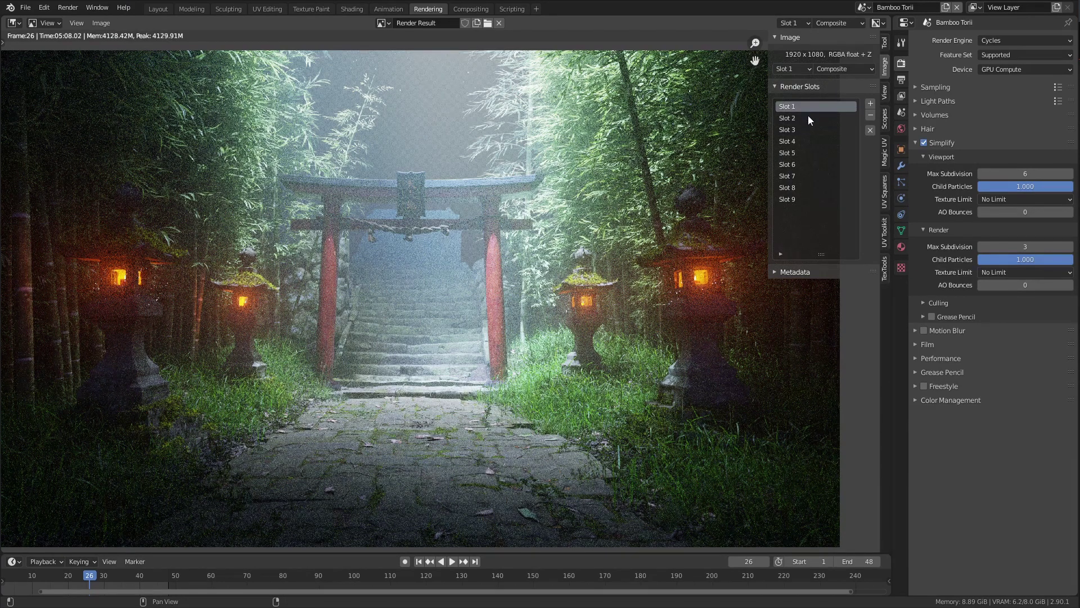
pyautogui.click(808, 117)
pyautogui.click(806, 113)
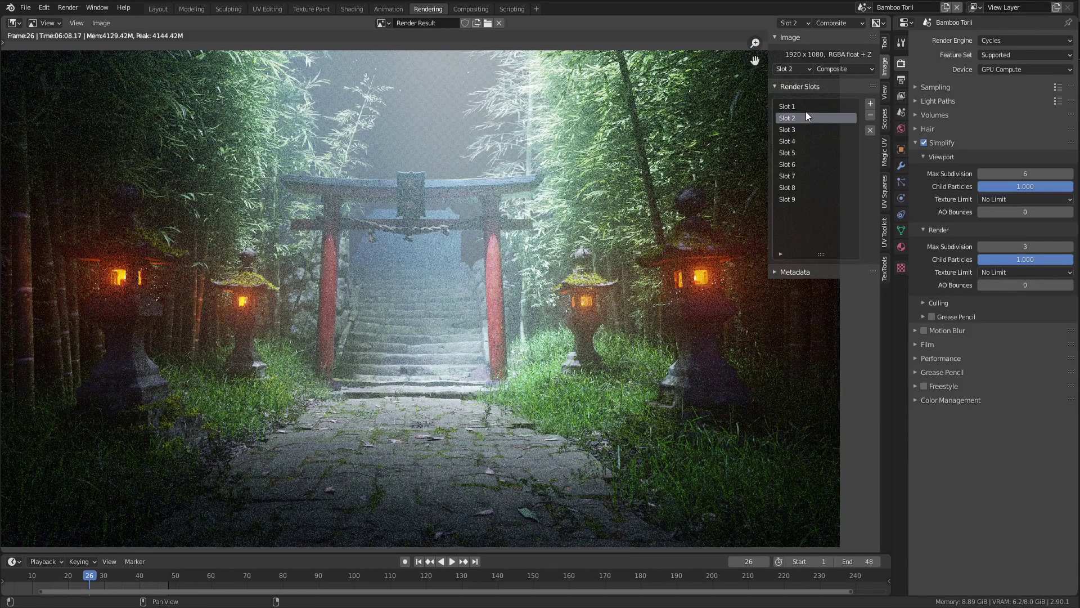
pyautogui.click(806, 106)
pyautogui.click(823, 104)
pyautogui.click(823, 106)
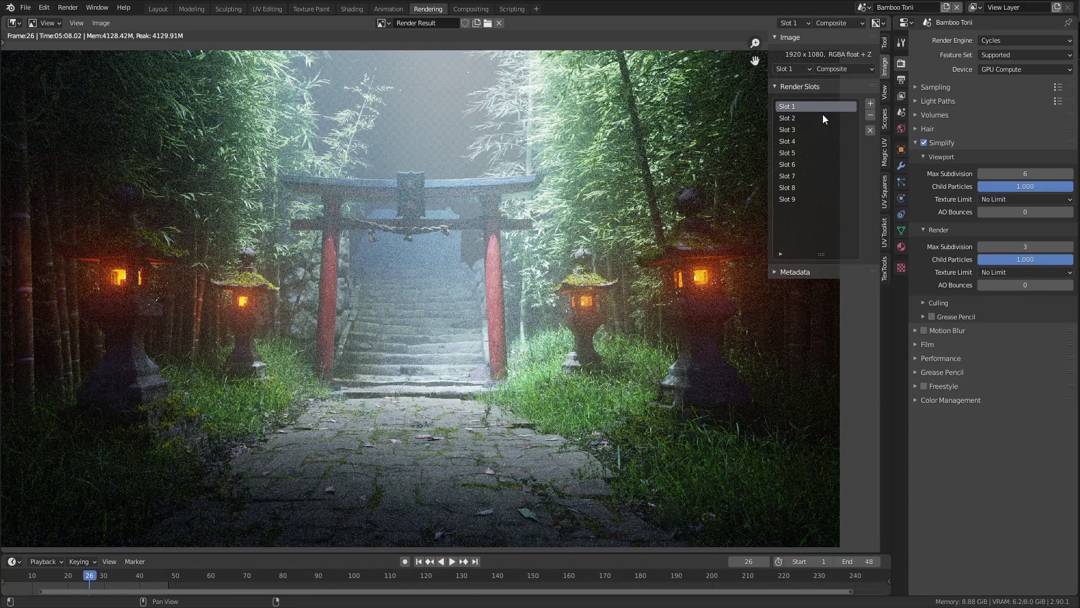
pyautogui.click(822, 114)
pyautogui.click(822, 106)
# Select Slot 3, raise render AO Bounces to 1, and flip between the Slot 2 and Slot 3 renders
pyautogui.click(802, 130)
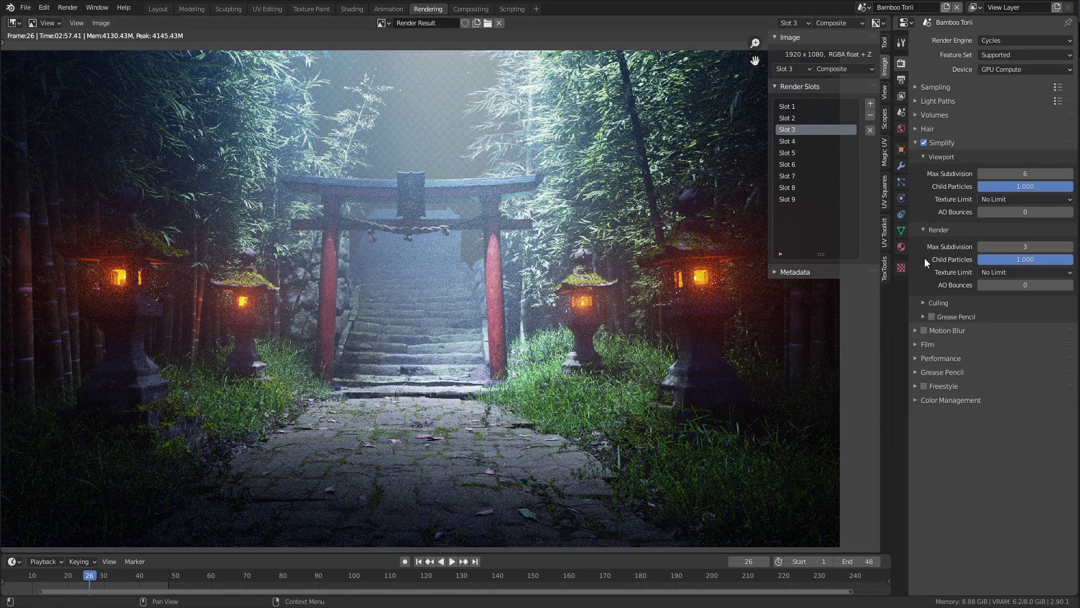
pyautogui.moveTo(1021, 286); pyautogui.dragTo(1069, 286)
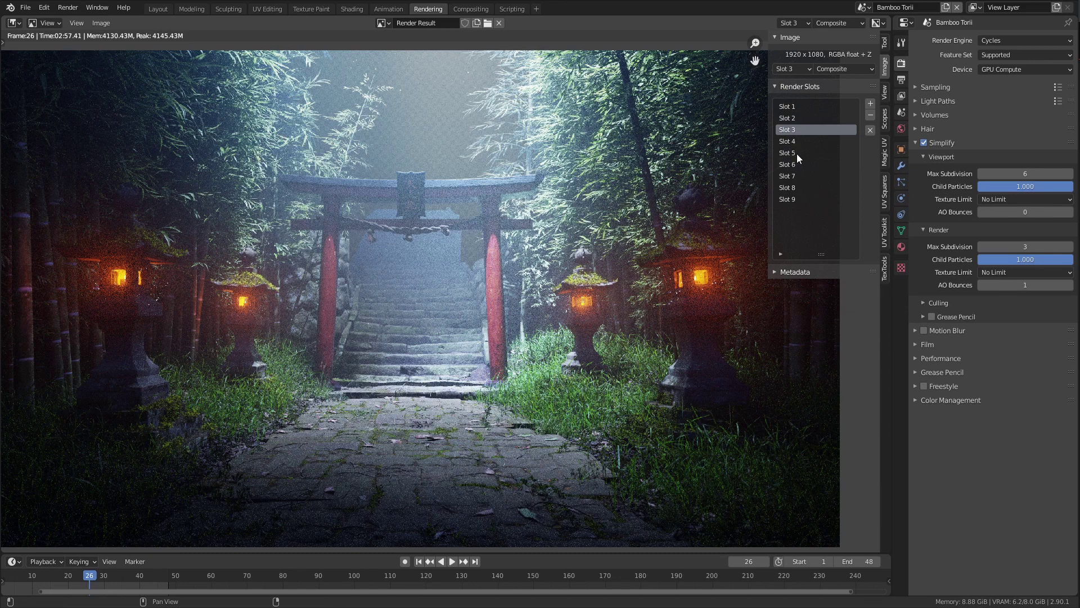
pyautogui.click(799, 117)
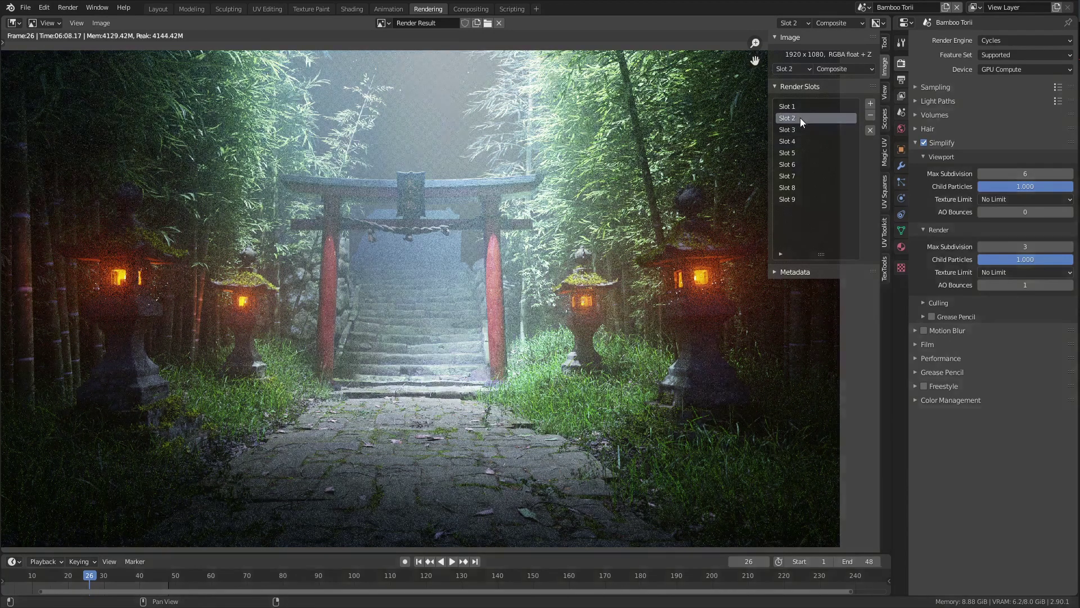
pyautogui.click(803, 127)
pyautogui.click(802, 129)
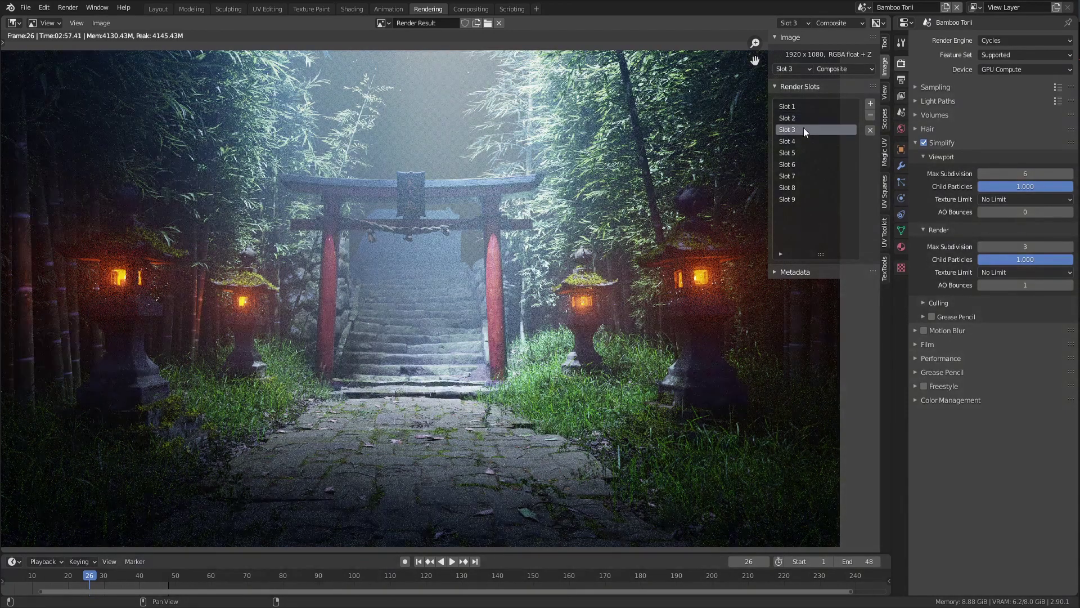
pyautogui.click(805, 123)
pyautogui.click(795, 117)
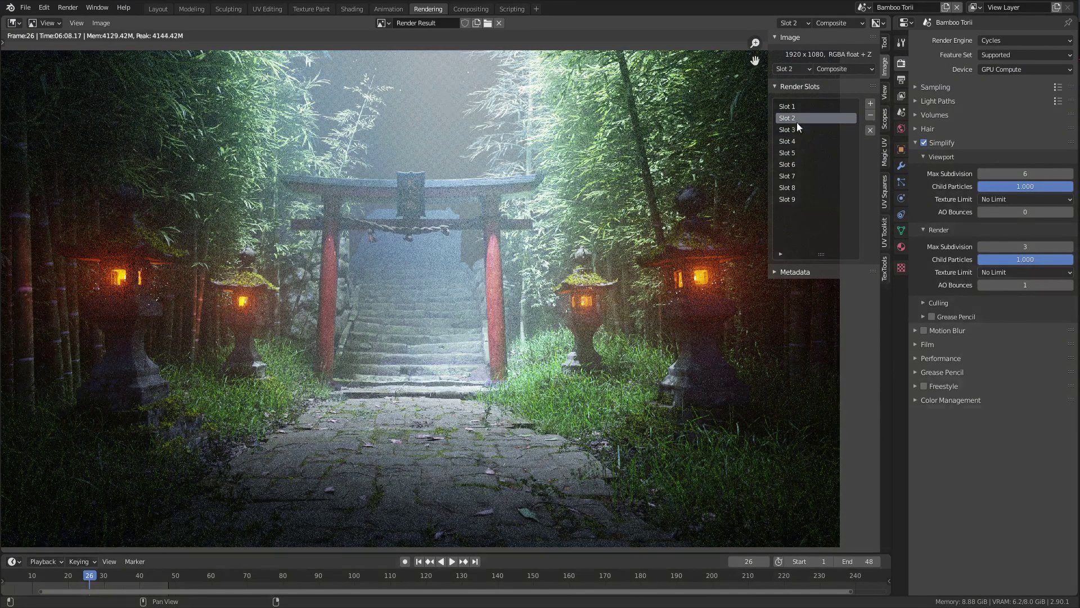
pyautogui.click(798, 117)
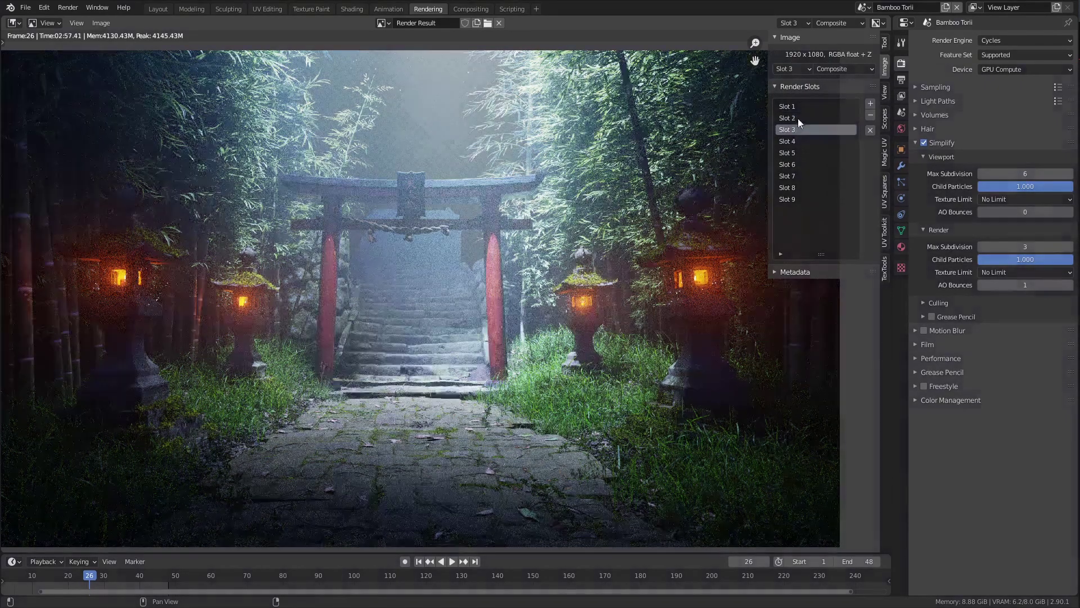
pyautogui.click(798, 119)
pyautogui.click(793, 119)
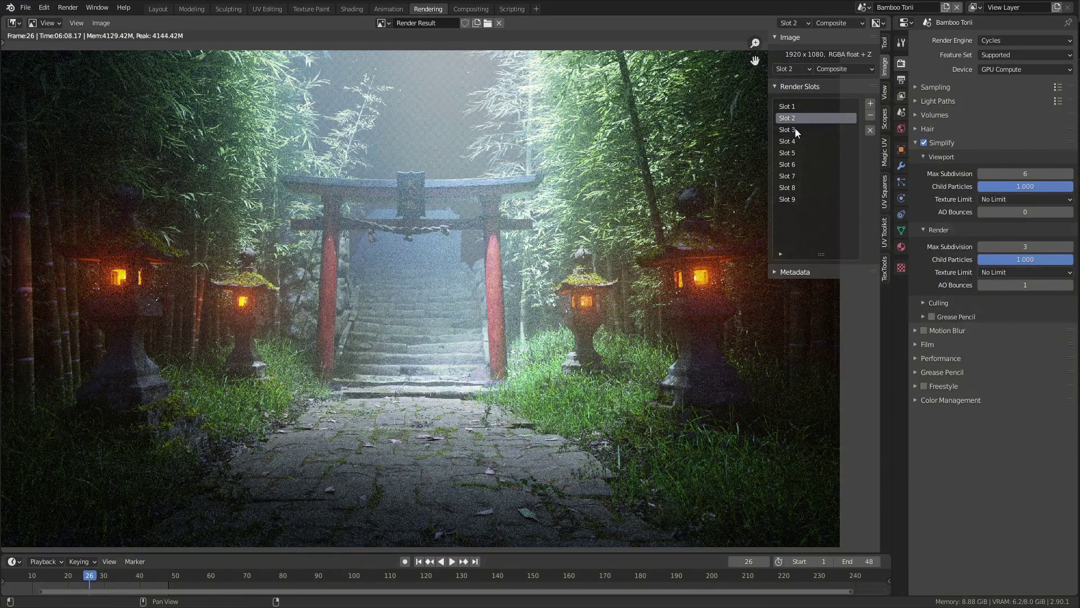
pyautogui.click(795, 127)
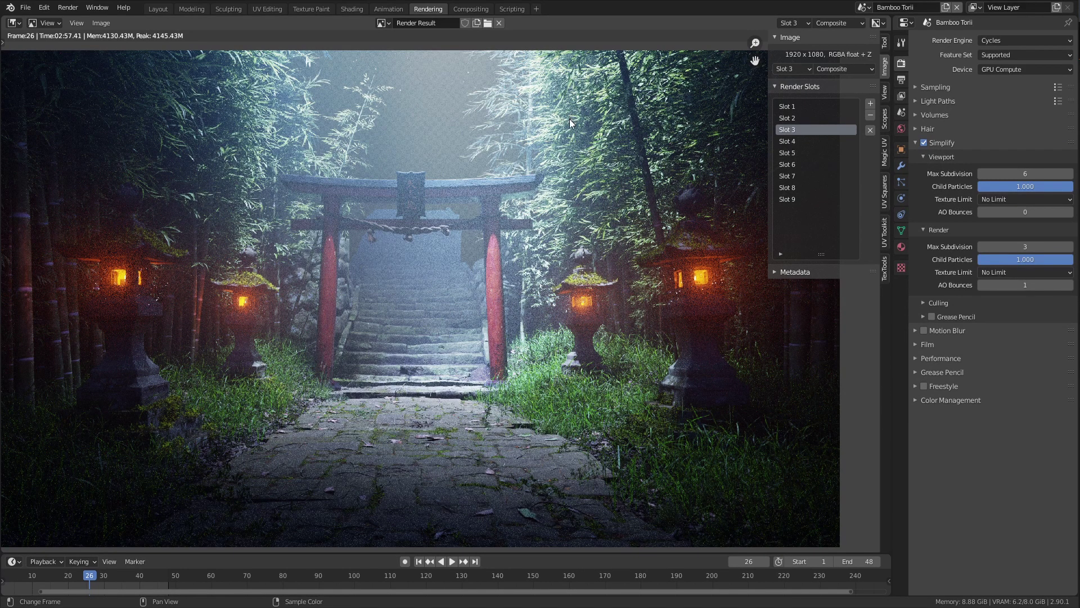
pyautogui.click(799, 117)
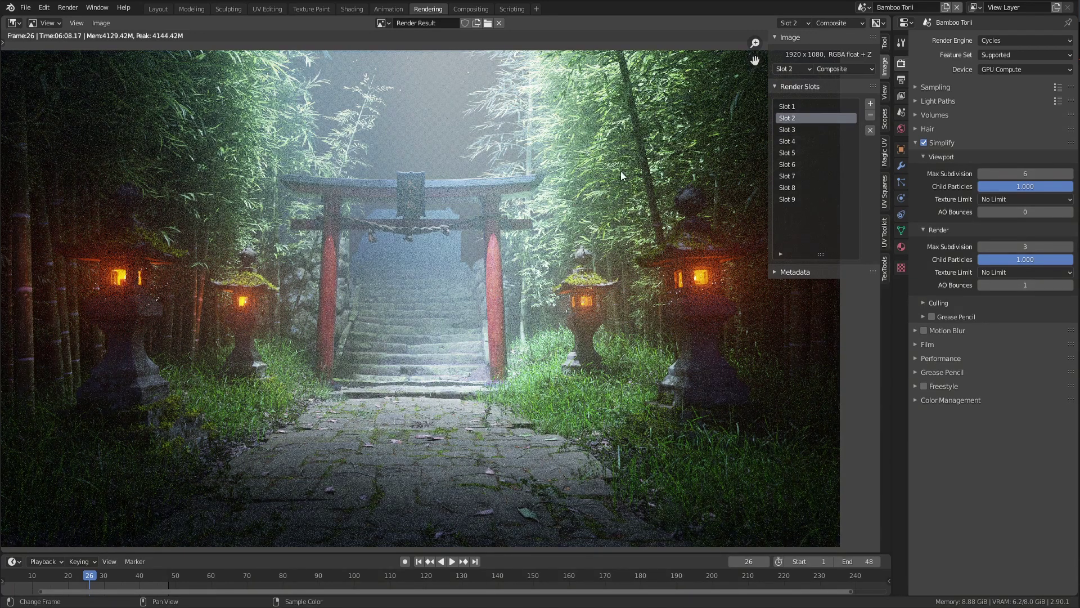
pyautogui.click(812, 129)
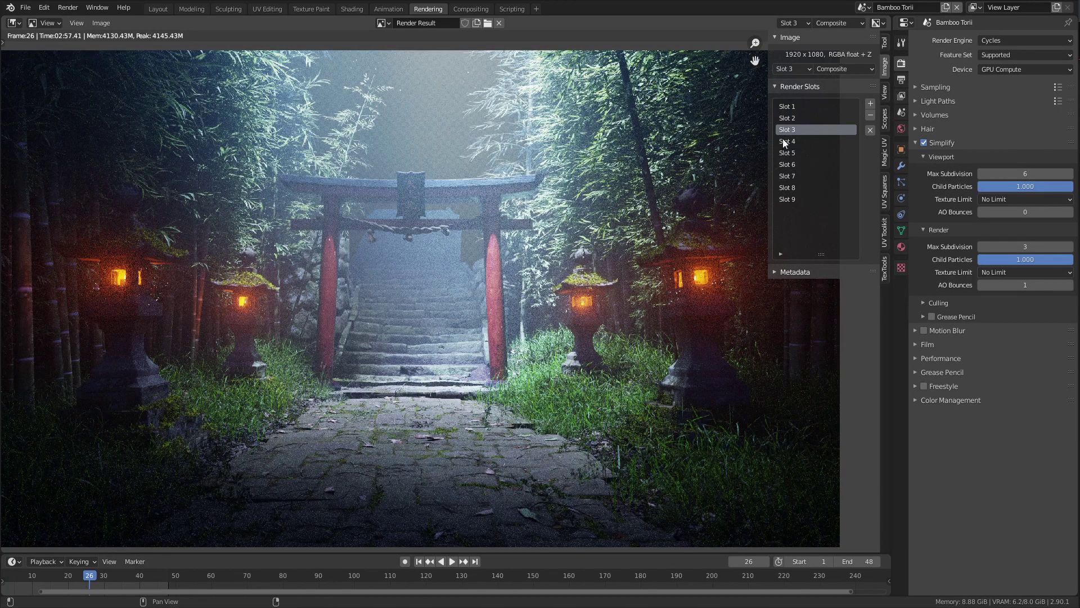
pyautogui.click(798, 117)
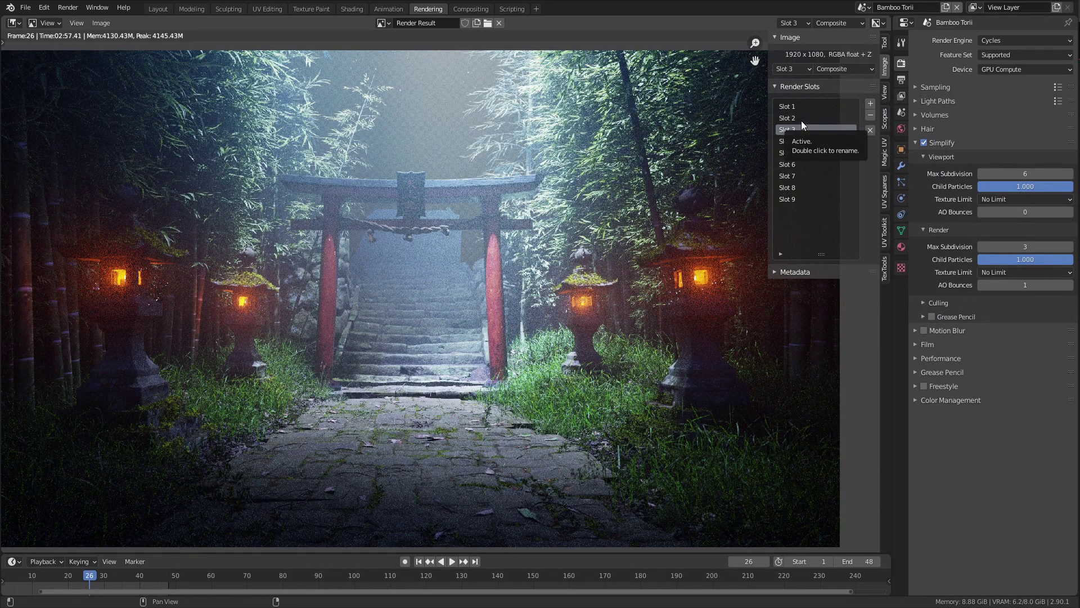
pyautogui.click(802, 120)
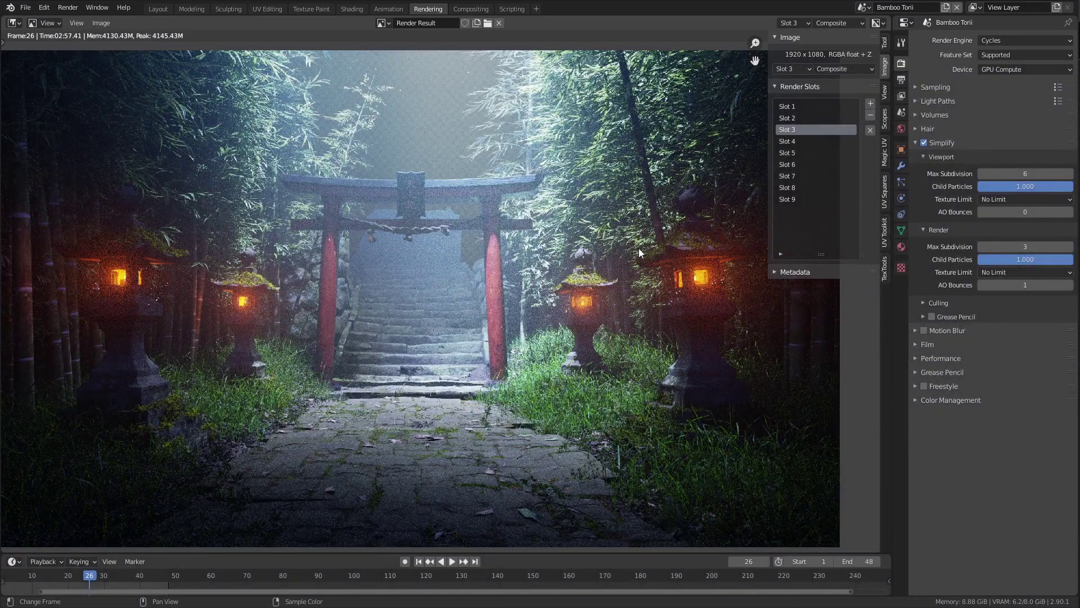
pyautogui.moveTo(641, 254); pyautogui.dragTo(650, 253, button='middle')
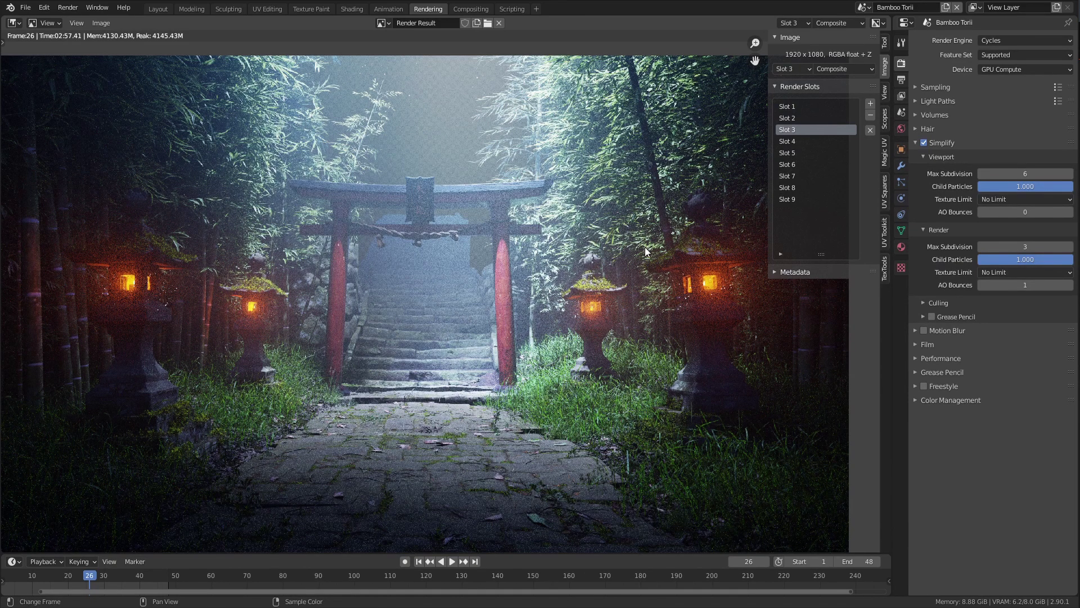
pyautogui.moveTo(669, 269); pyautogui.dragTo(667, 256, button='middle')
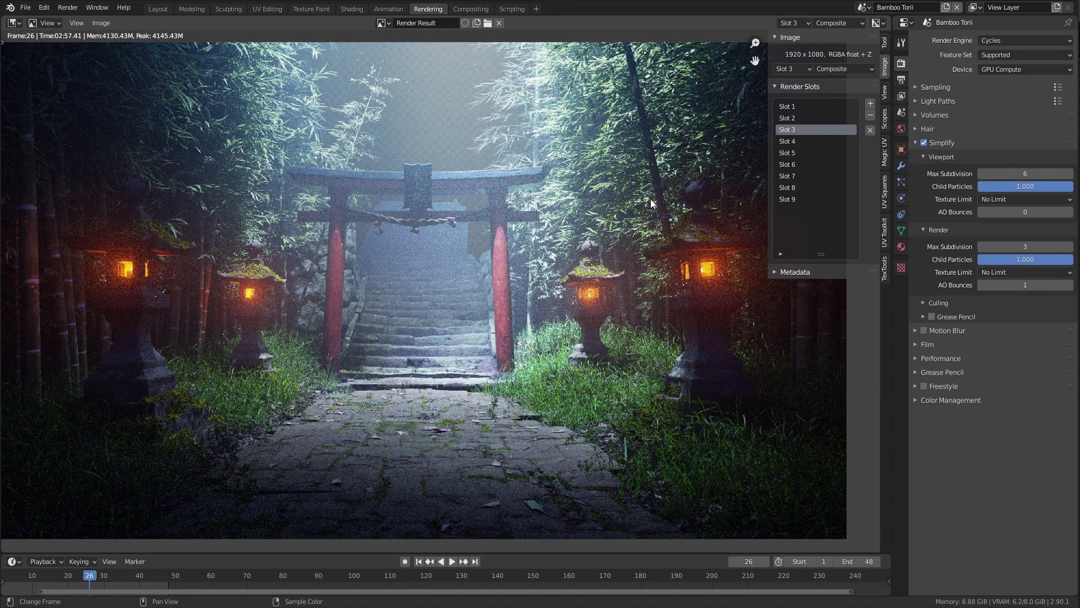
pyautogui.click(802, 119)
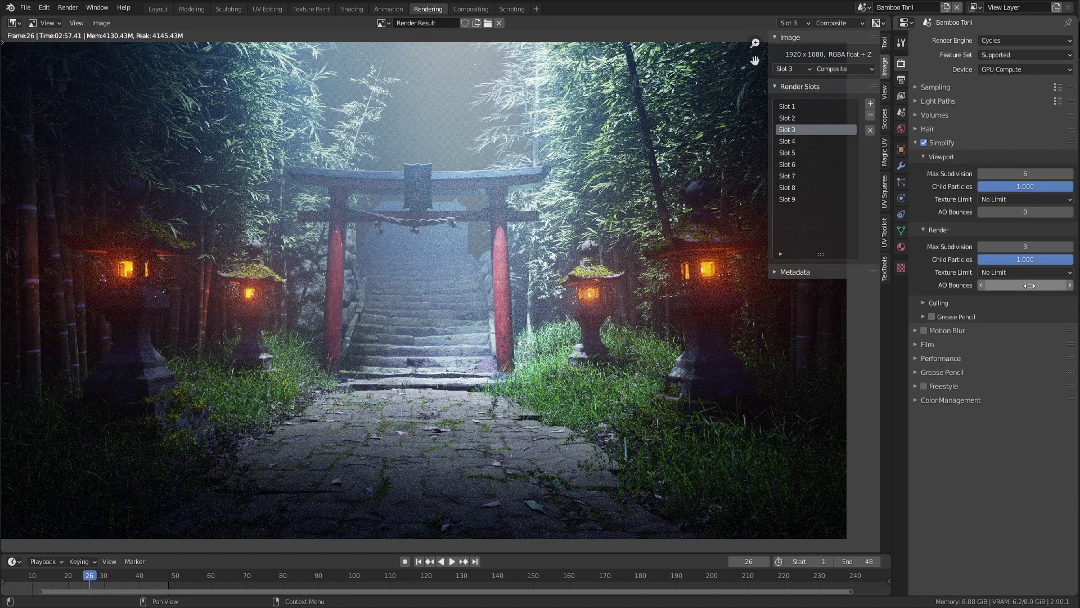
pyautogui.click(1030, 286)
pyautogui.write('1')
pyautogui.press('Return')
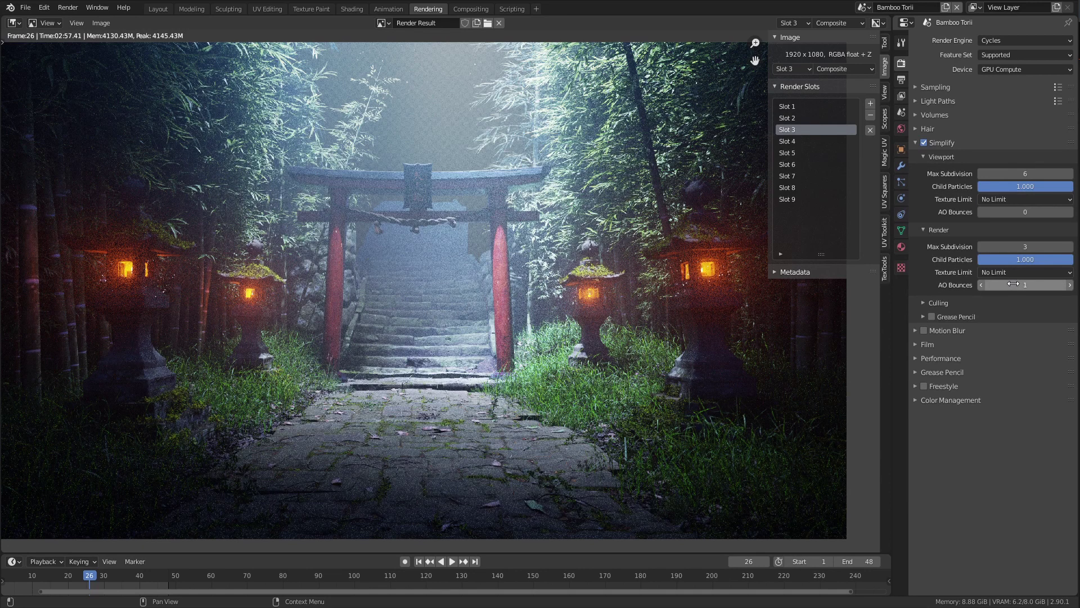